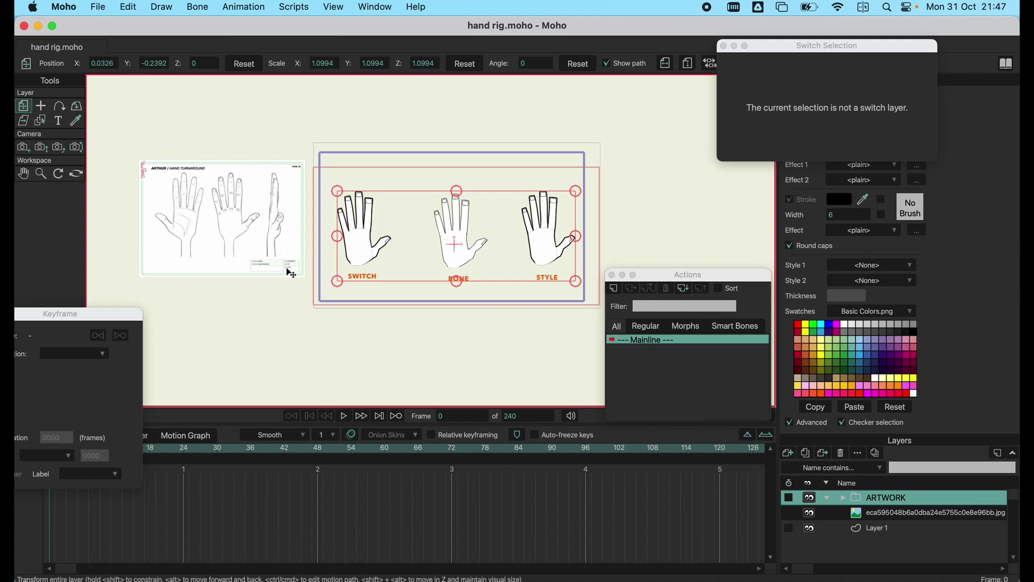
Select the reference image layer and bring the SWITCH, BONE and STYLE hands into view.
left_click(924, 518)
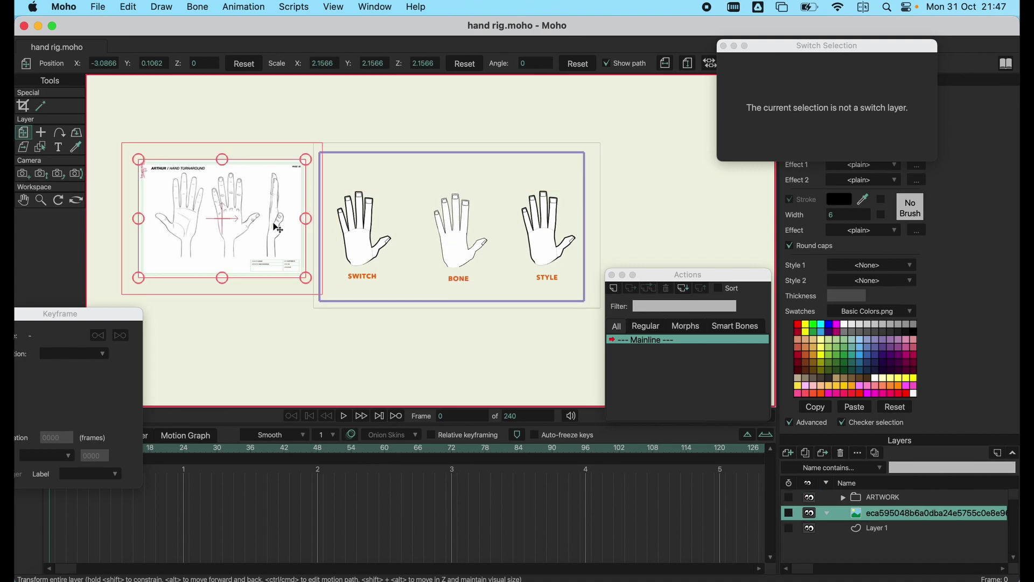
scroll(187, 195, "up", 4)
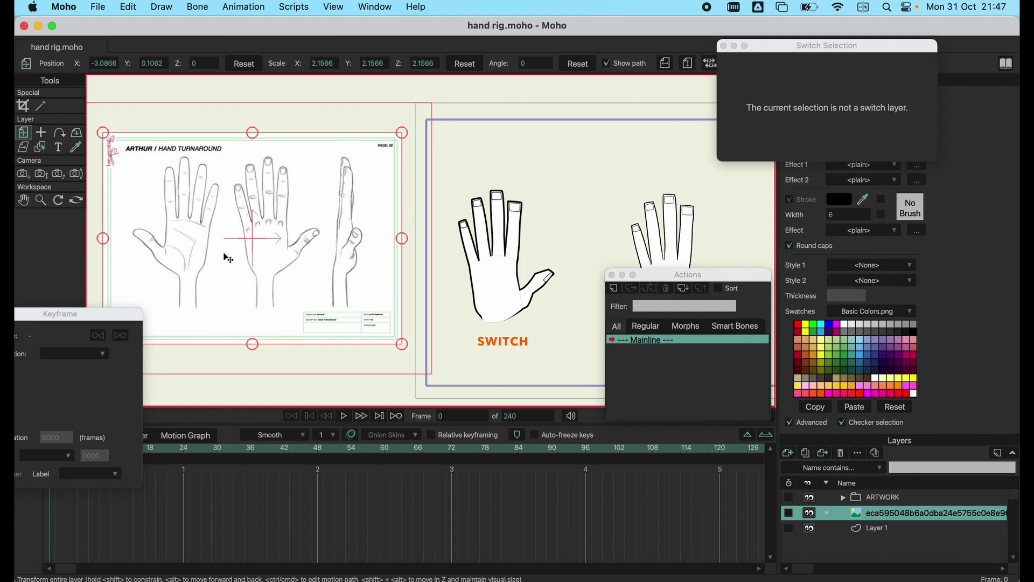
scroll(399, 329, "up", 2)
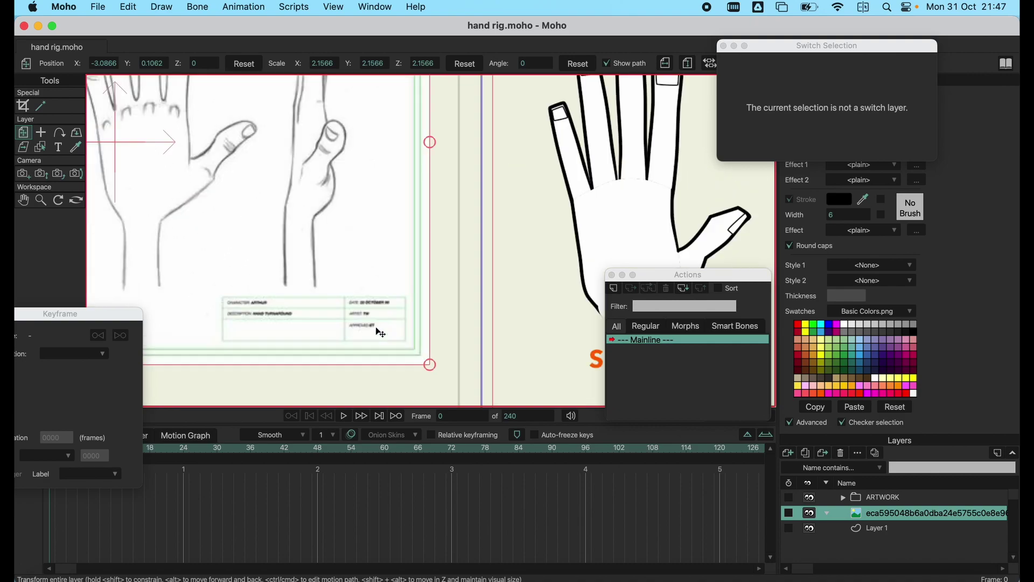
scroll(381, 326, "down", 6)
scroll(401, 318, "up", 8)
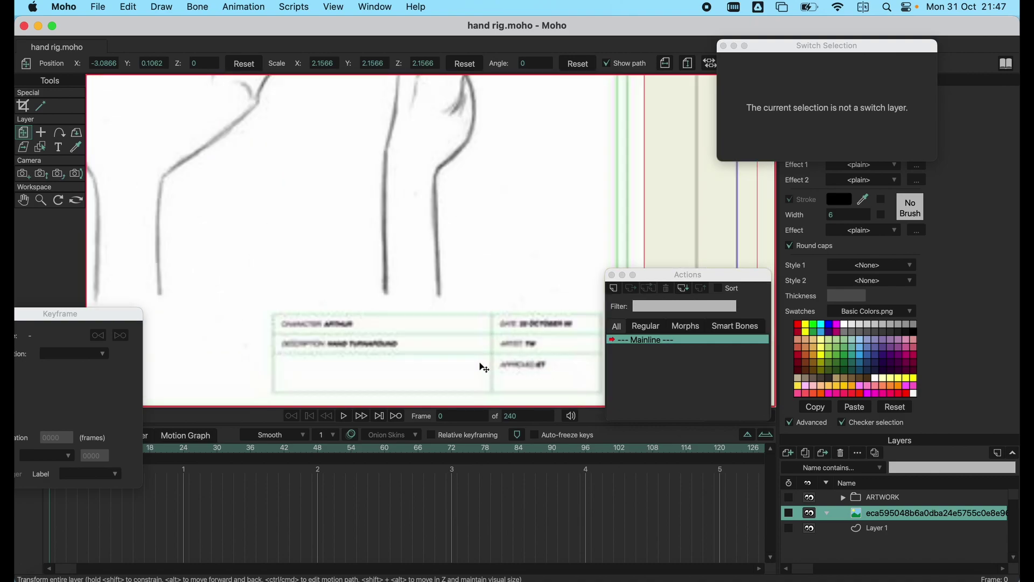
scroll(449, 326, "down", 6)
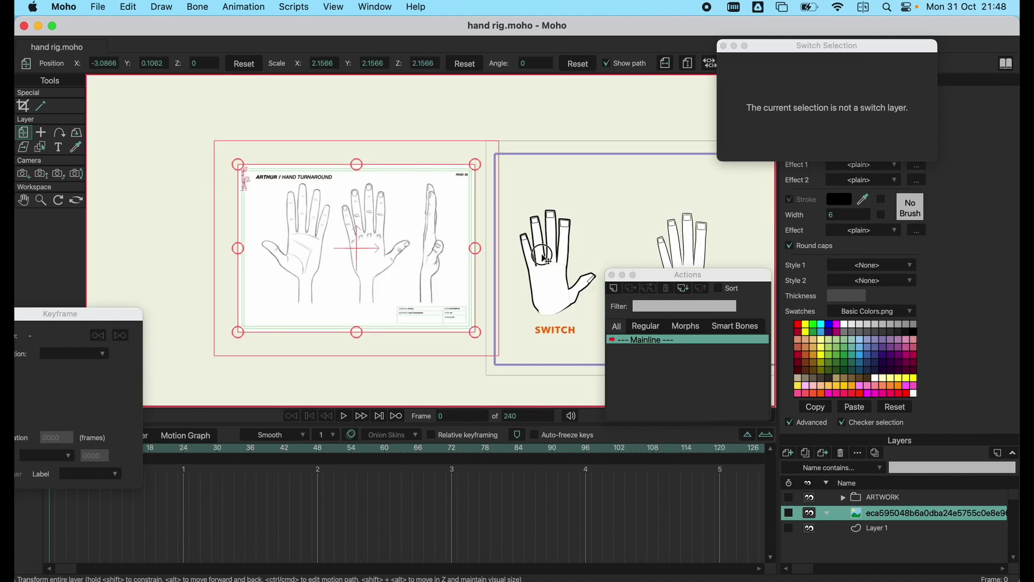
left_click_drag(533, 249, 294, 223)
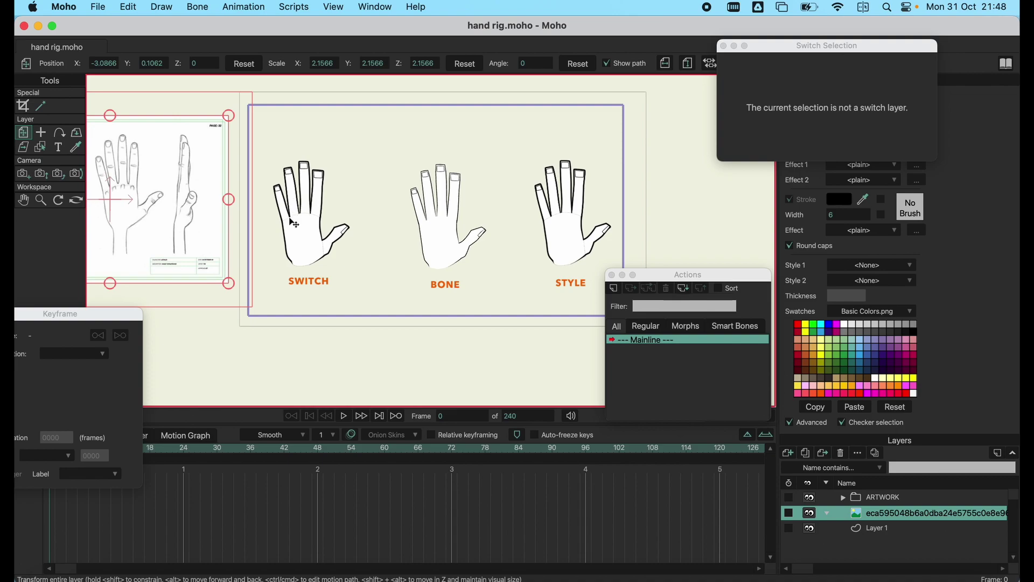
Expand ARTWORK, select the hand switch, and preview its side, open and closed poses.
left_click(875, 502)
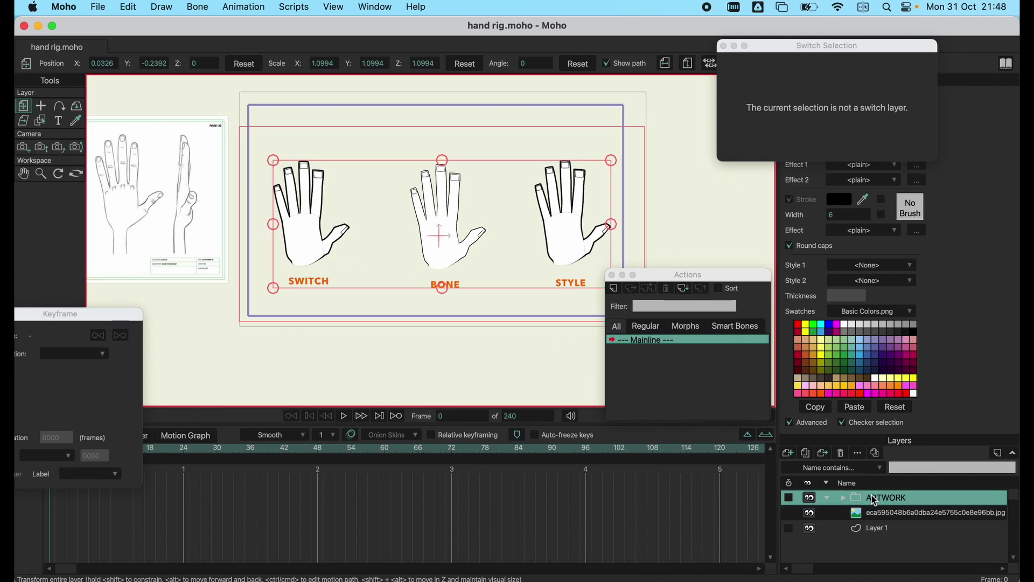
left_click(844, 498)
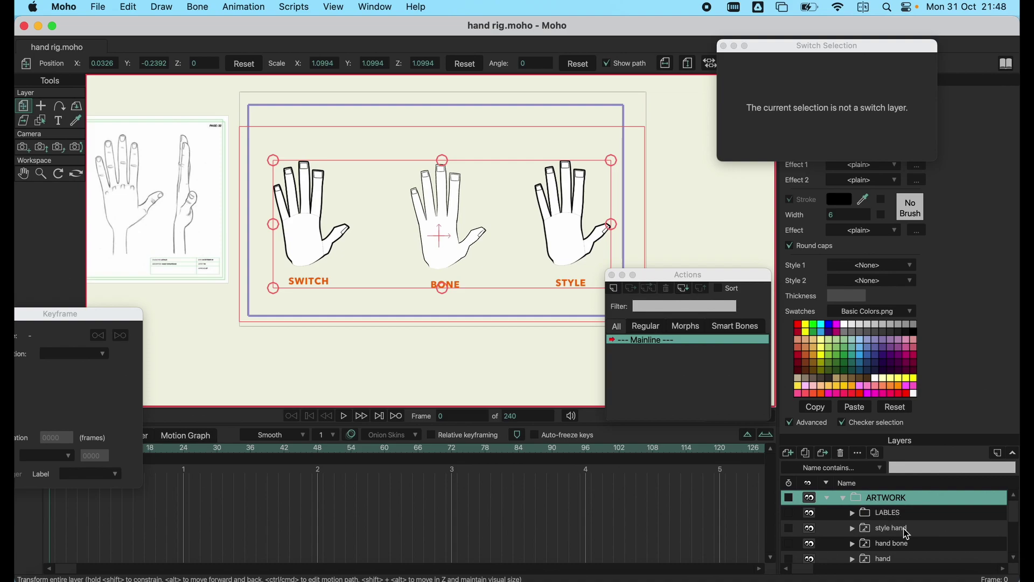
scroll(878, 533, "down", 1)
scroll(877, 533, "down", 1)
left_click(883, 530)
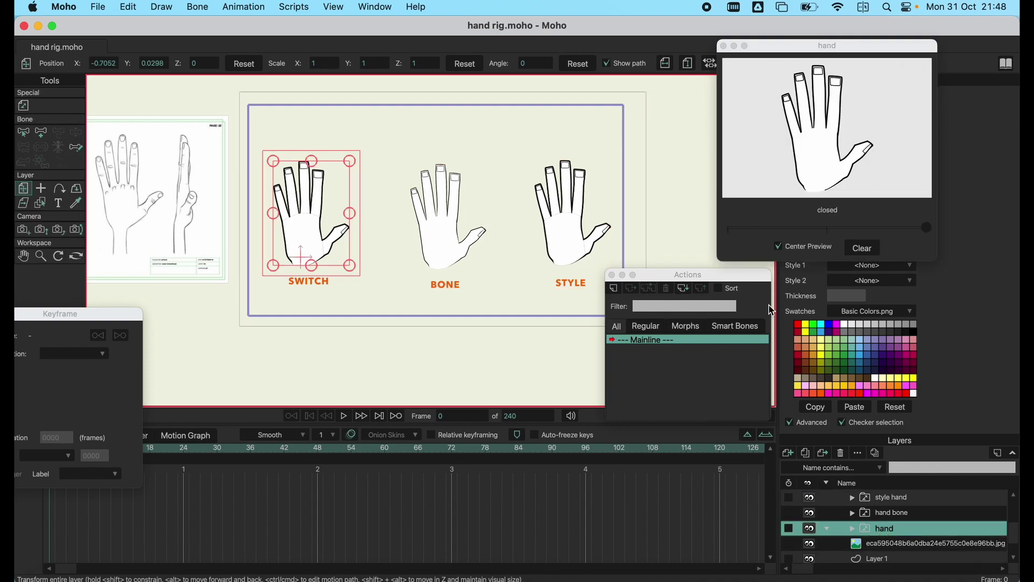
left_click(827, 229)
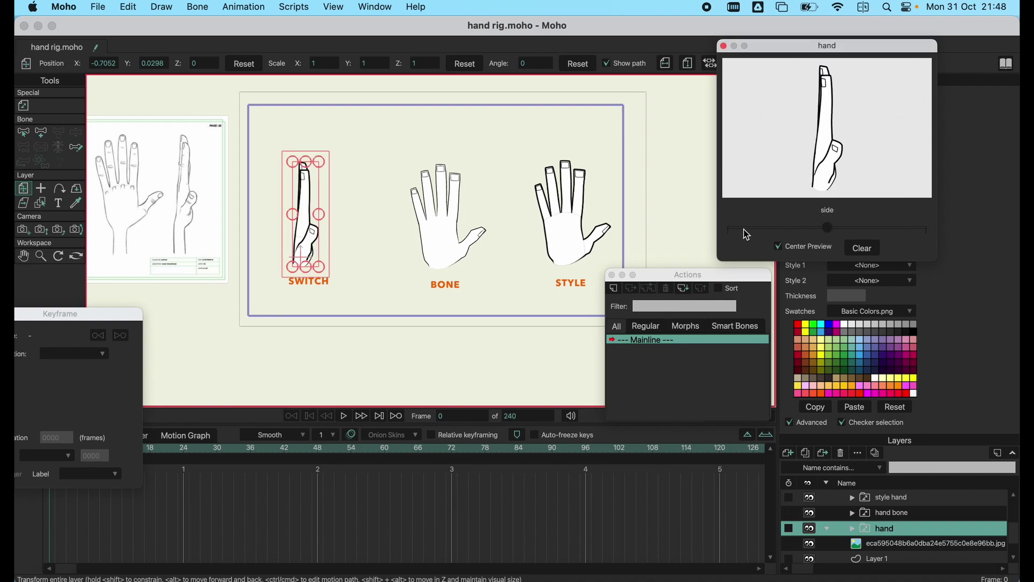
left_click(745, 230)
left_click(808, 230)
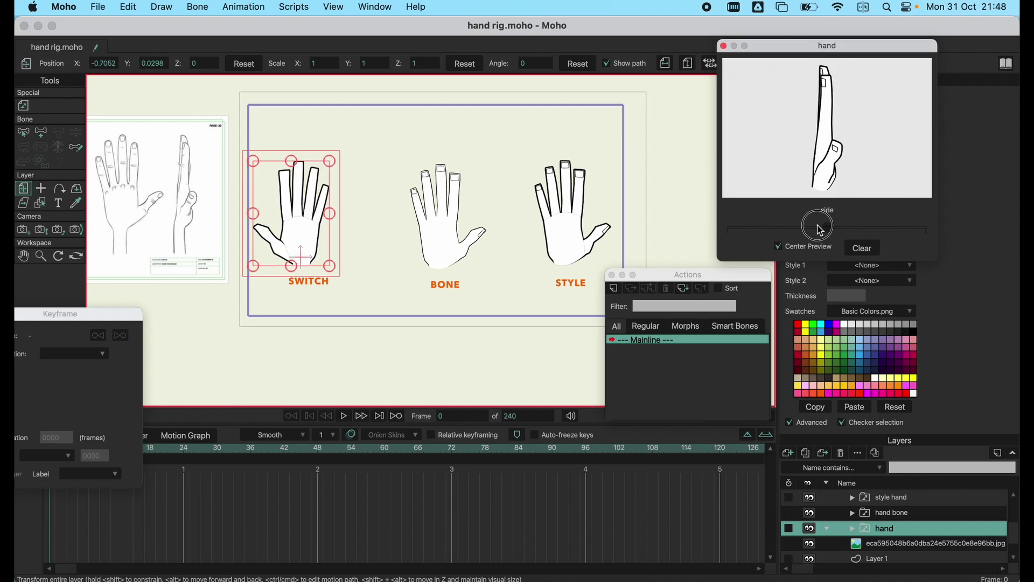
left_click(898, 232)
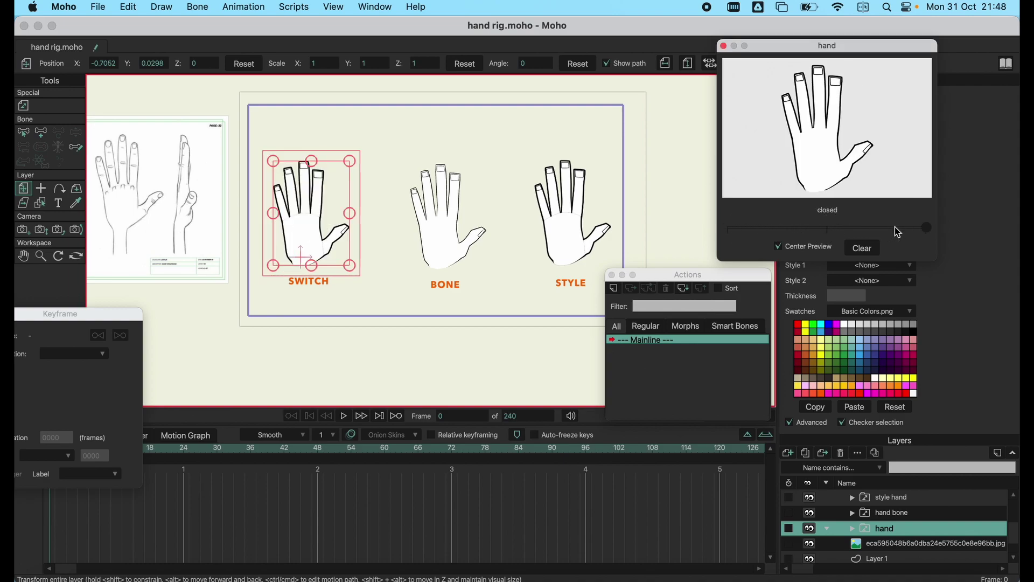
Expand the hand switch and activate its side, open, then closed pose layers.
left_click(852, 528)
scroll(906, 554, "down", 2)
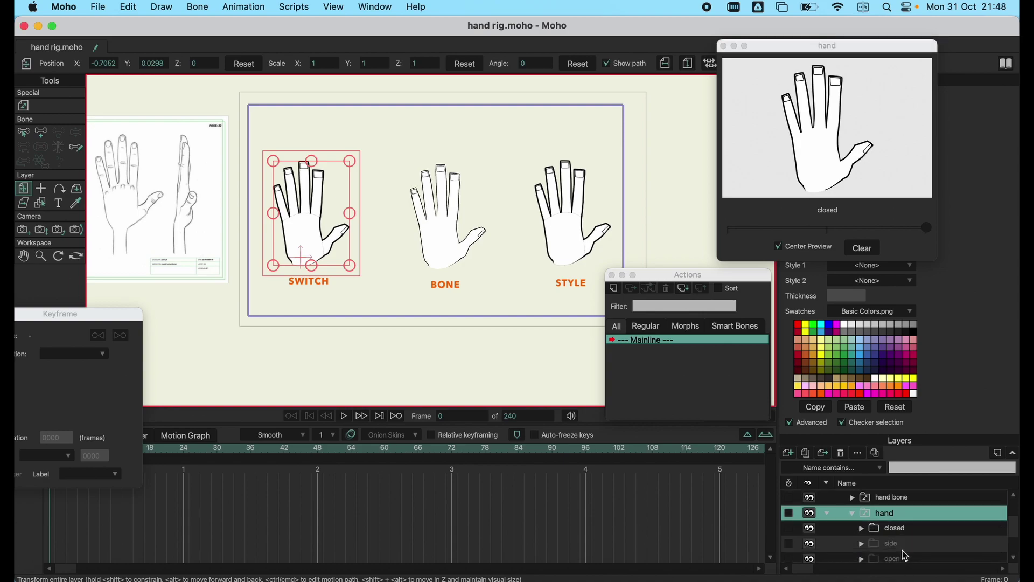
left_click(897, 530)
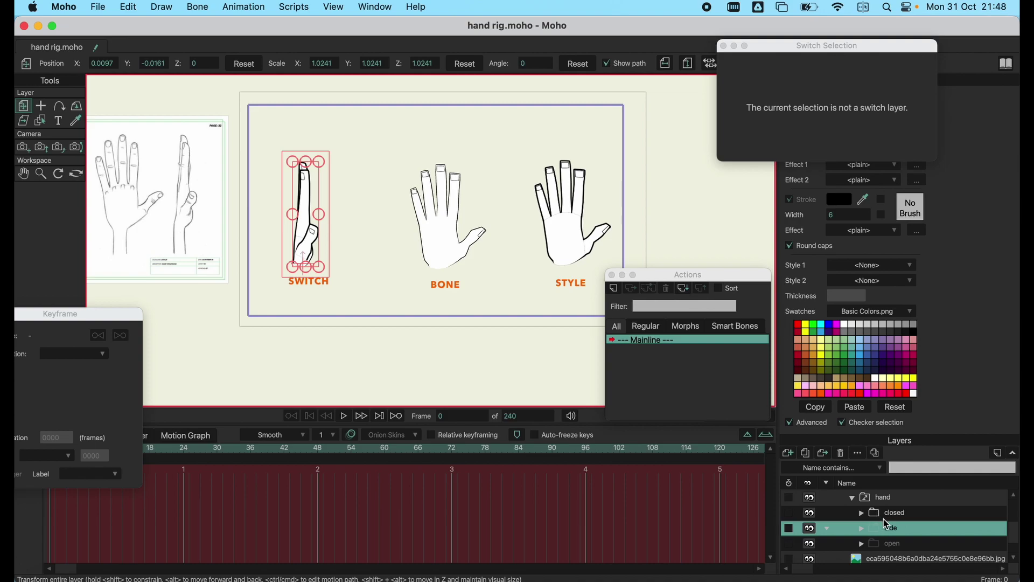
left_click(894, 539)
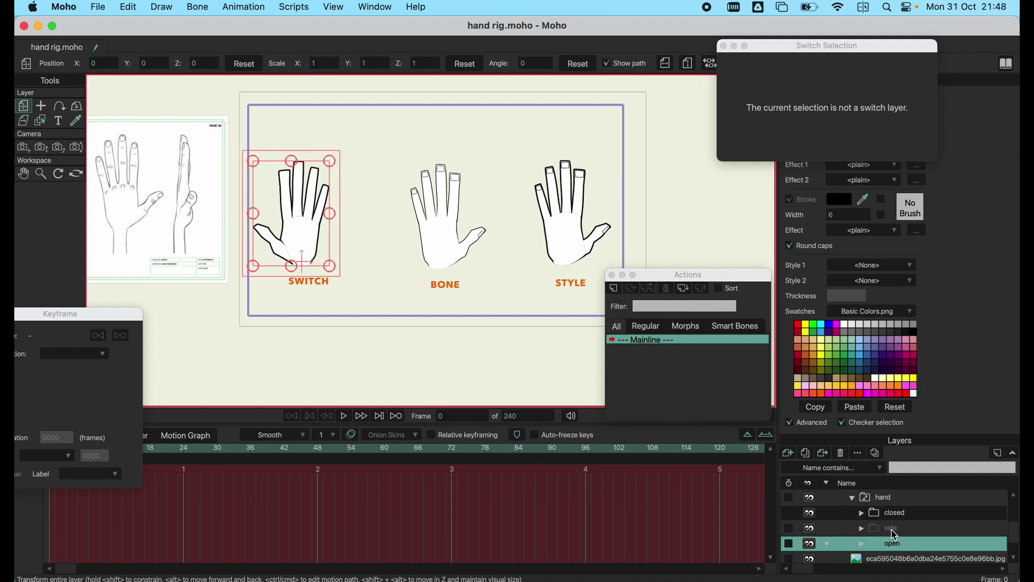
left_click(896, 514)
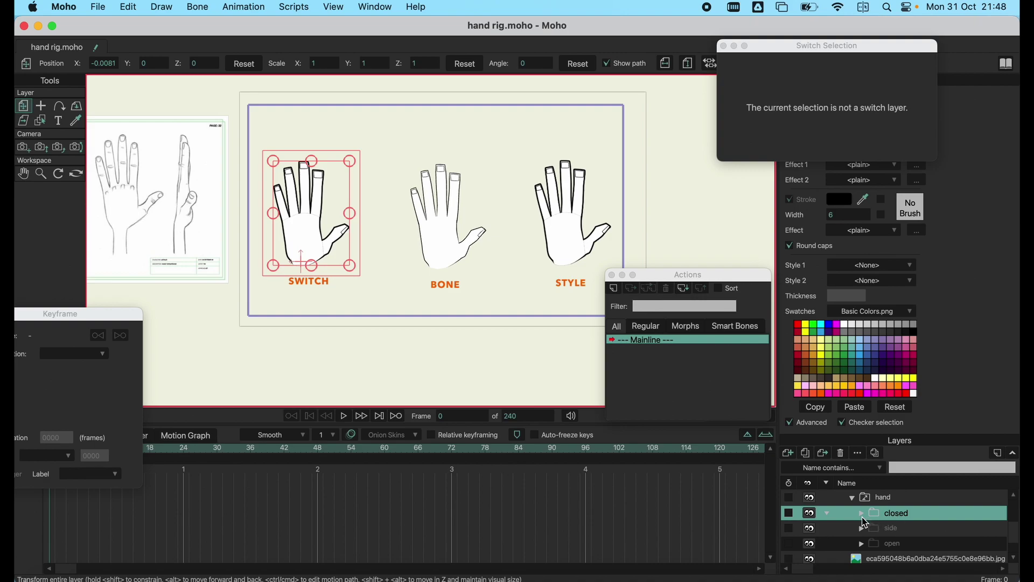
Duplicate the closed pose as a new layer named 'point' and expand its parts.
left_click(808, 456)
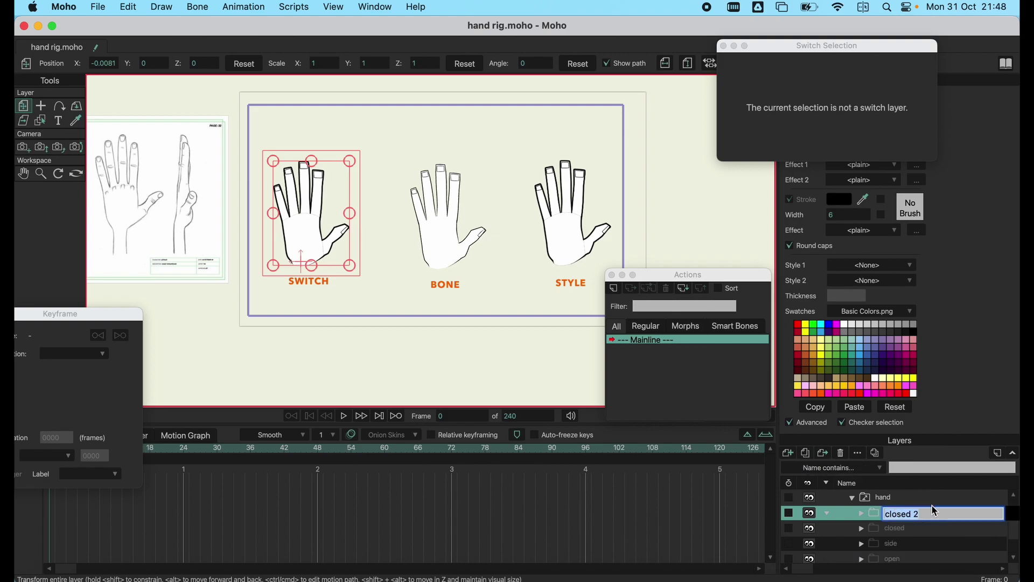
type("point")
key("Return")
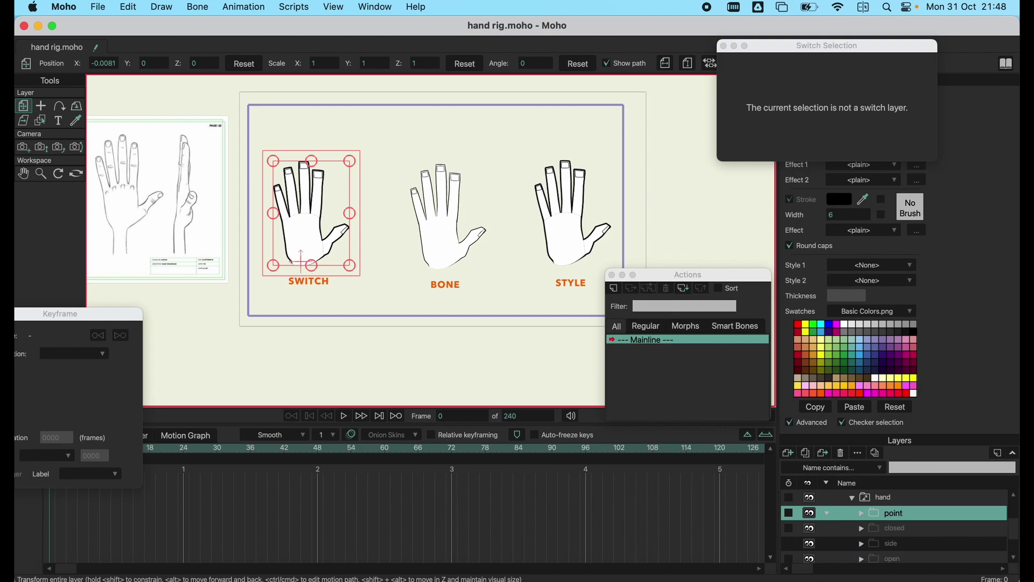
left_click(862, 512)
left_click(911, 529)
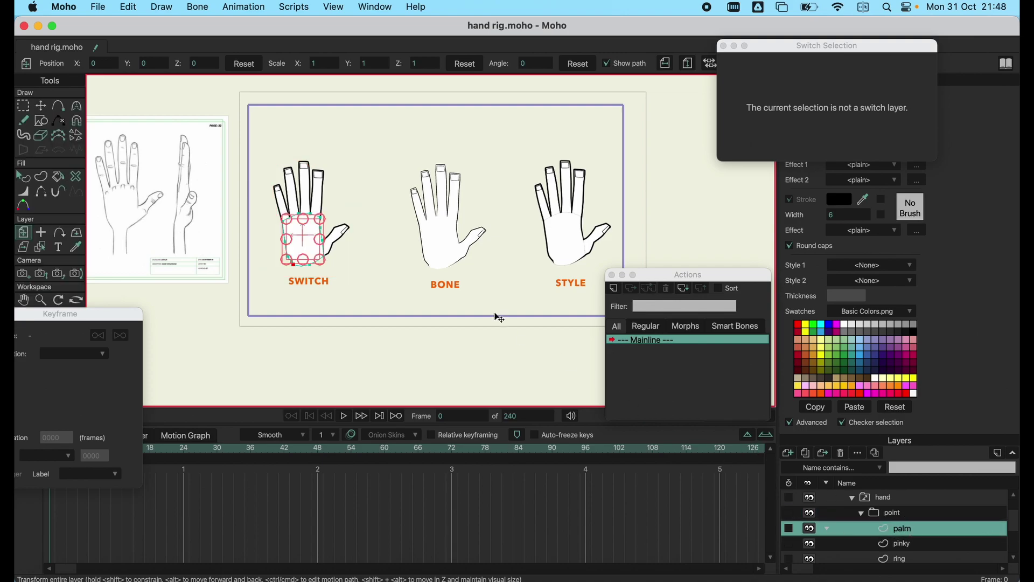
scroll(301, 216, "up", 3)
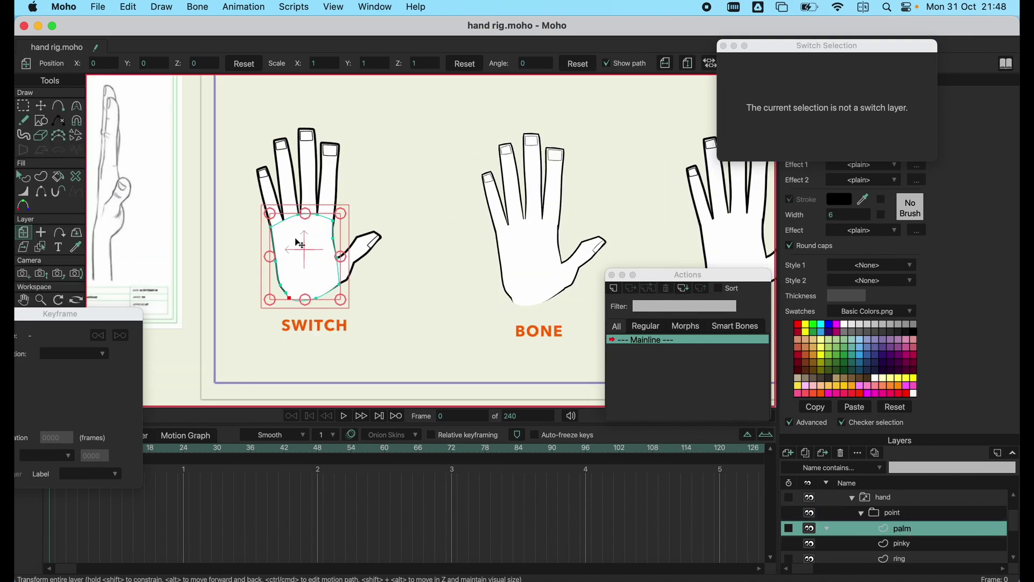
Fold the point pose's pinky finger down against the palm with Transform Points.
left_click(898, 545)
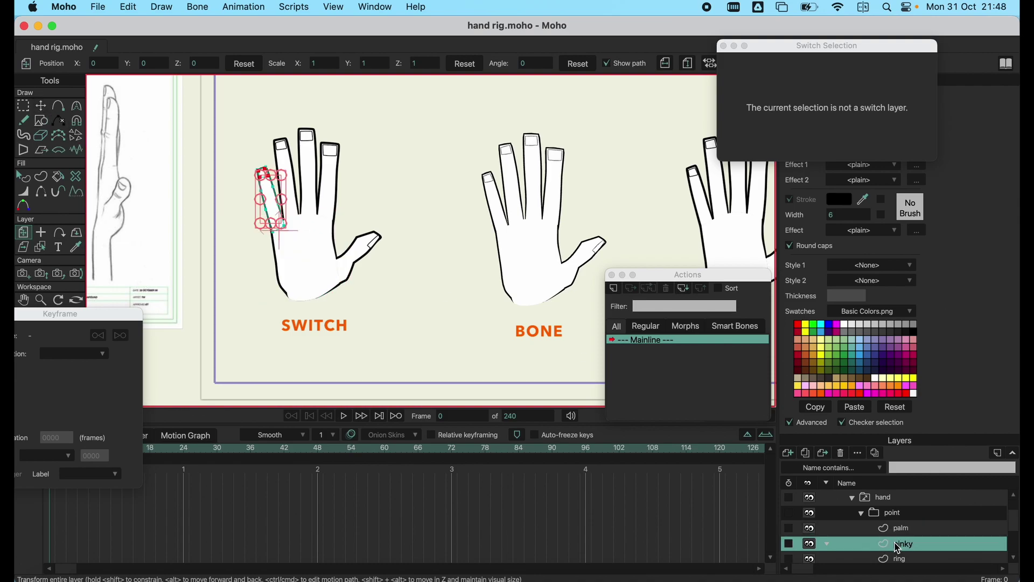
left_click(41, 106)
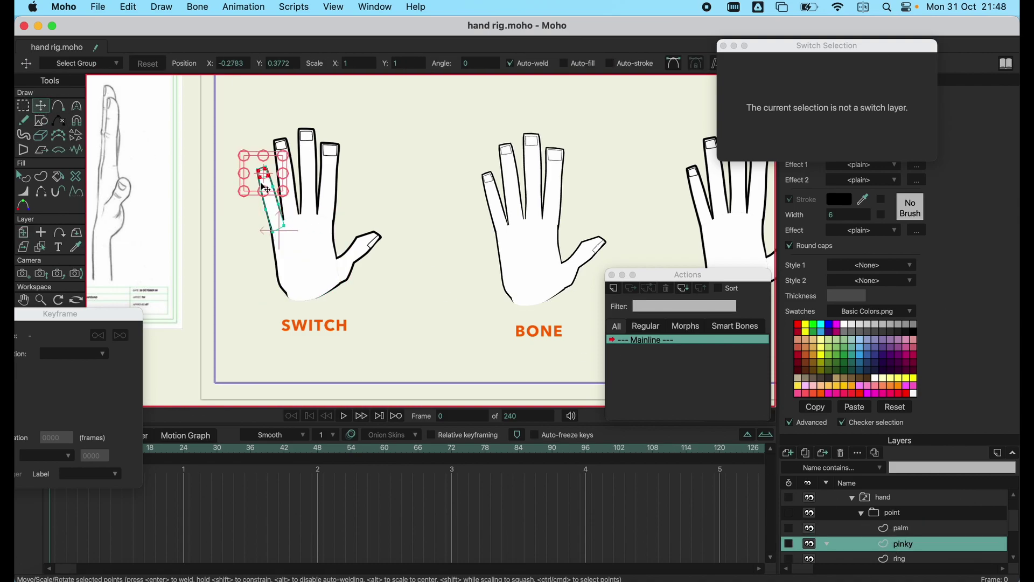
scroll(264, 186, "up", 3)
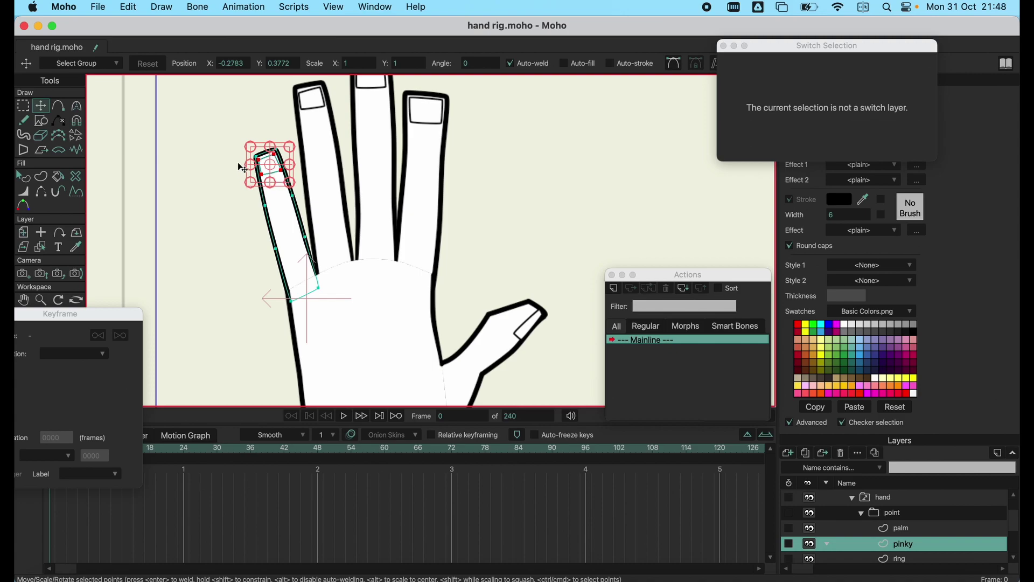
left_click(278, 171)
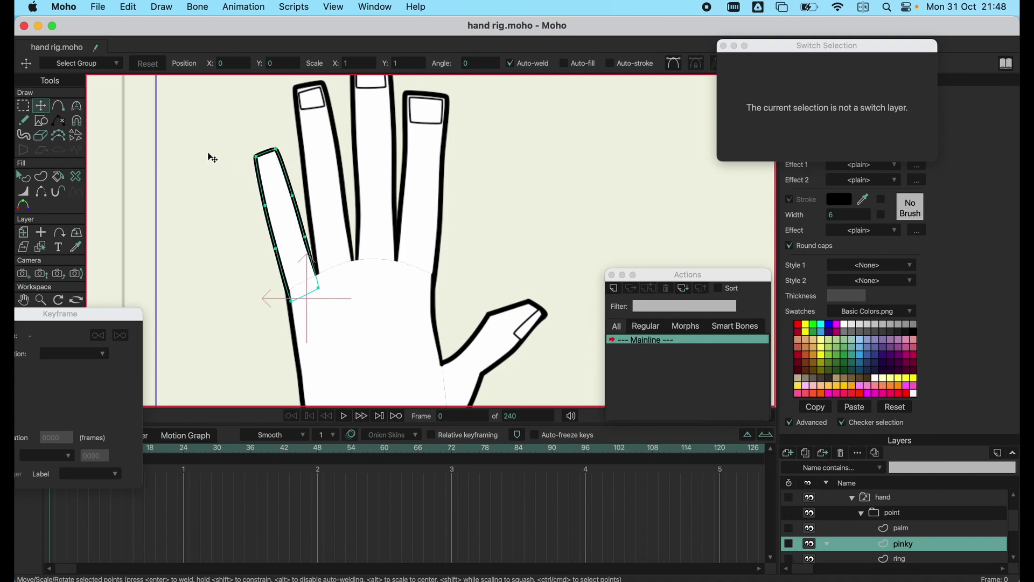
double_click(269, 186)
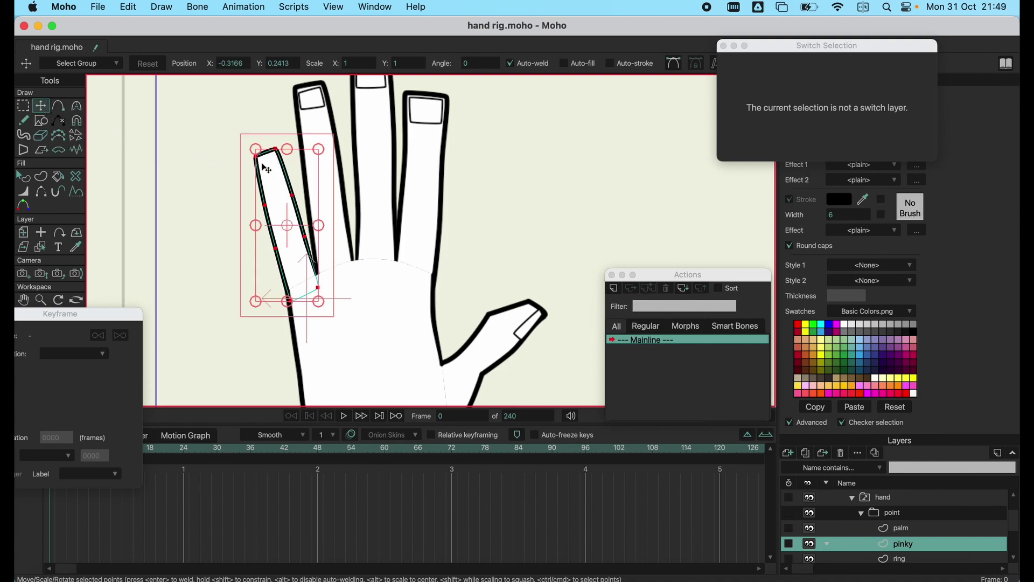
left_click_drag(257, 157, 282, 276)
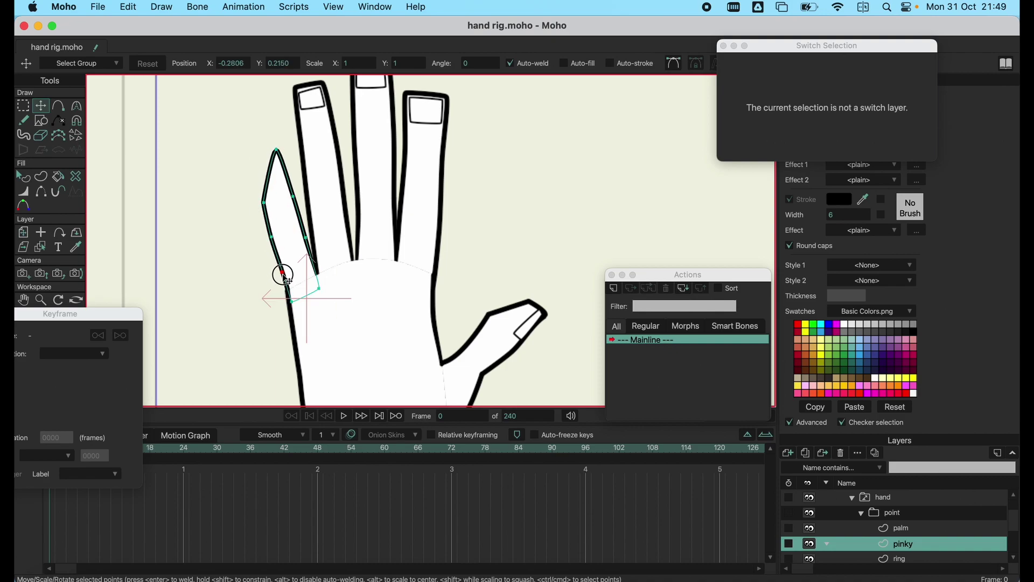
mouse_move(307, 240)
left_mouse_down()
mouse_move(304, 221)
mouse_move(261, 222)
mouse_move(277, 232)
mouse_move(288, 299)
mouse_move(282, 240)
mouse_move(278, 266)
mouse_move(313, 264)
mouse_move(307, 225)
mouse_move(307, 261)
mouse_move(309, 252)
mouse_move(282, 266)
mouse_move(278, 287)
mouse_move(277, 266)
mouse_move(318, 273)
mouse_move(311, 251)
left_mouse_up()
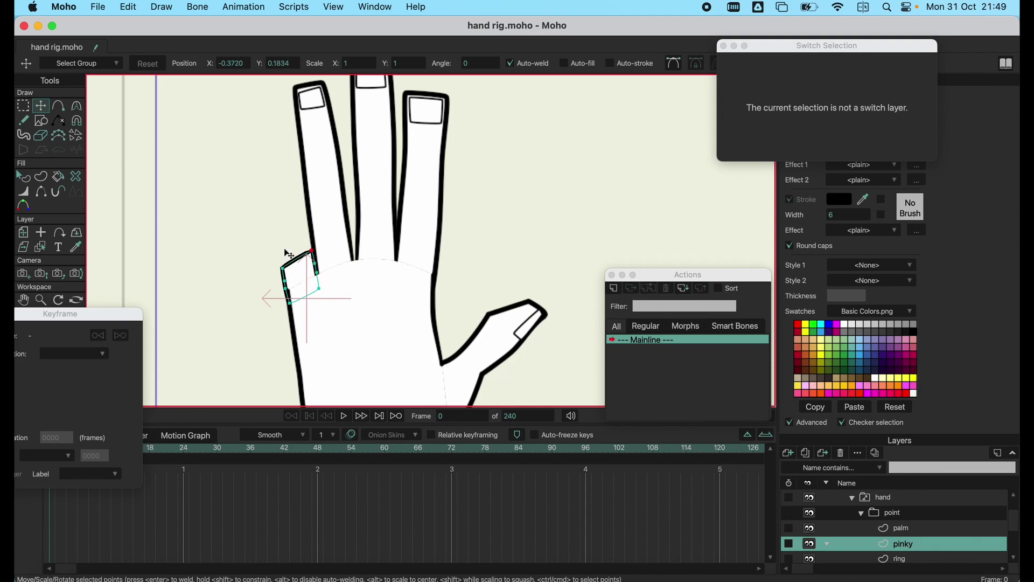
Fold the point pose's ring finger down into the palm.
scroll(910, 545, "down", 1)
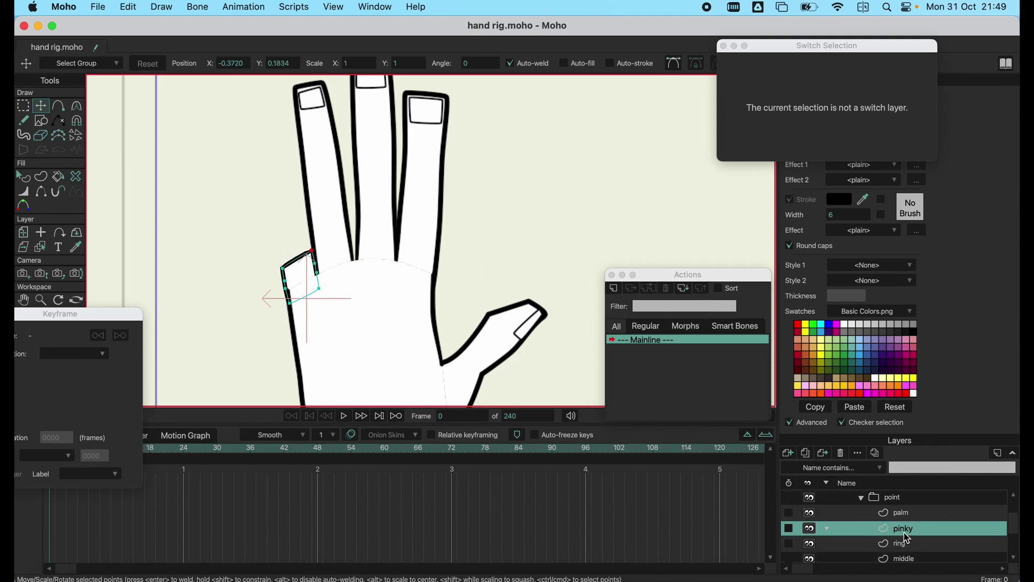
left_click(904, 544)
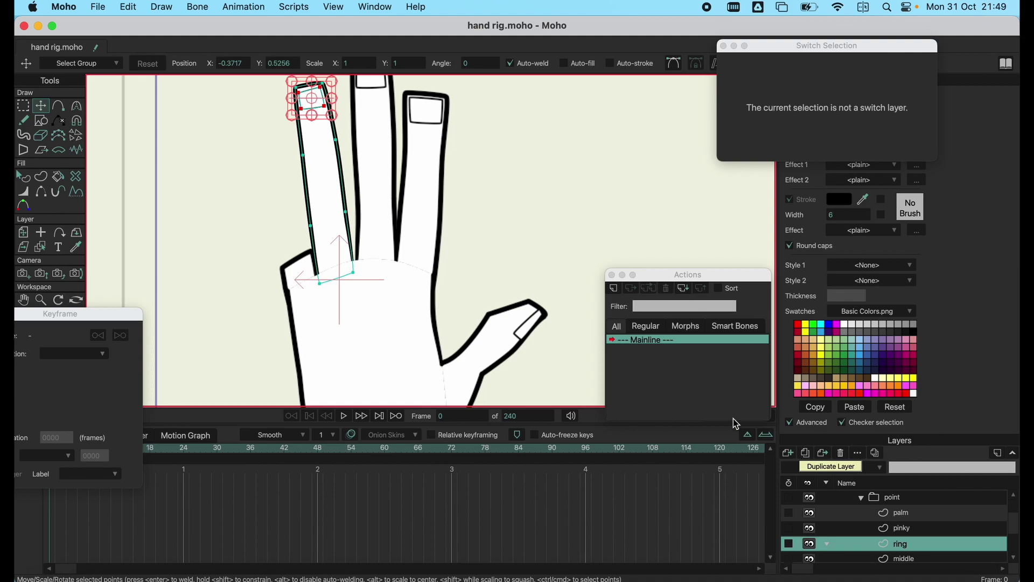
left_click(332, 120)
double_click(328, 170)
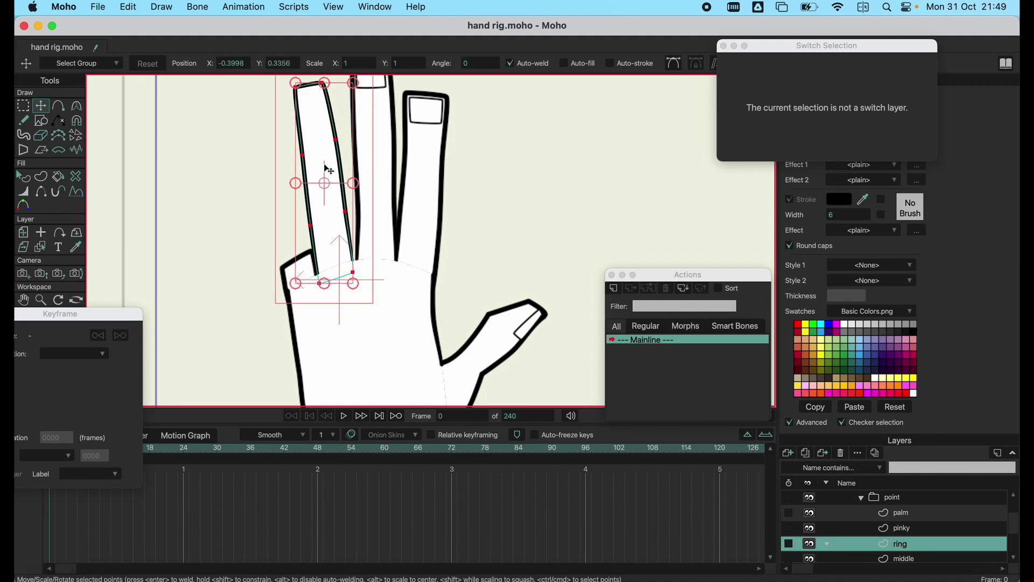
left_click_drag(329, 170, 336, 208)
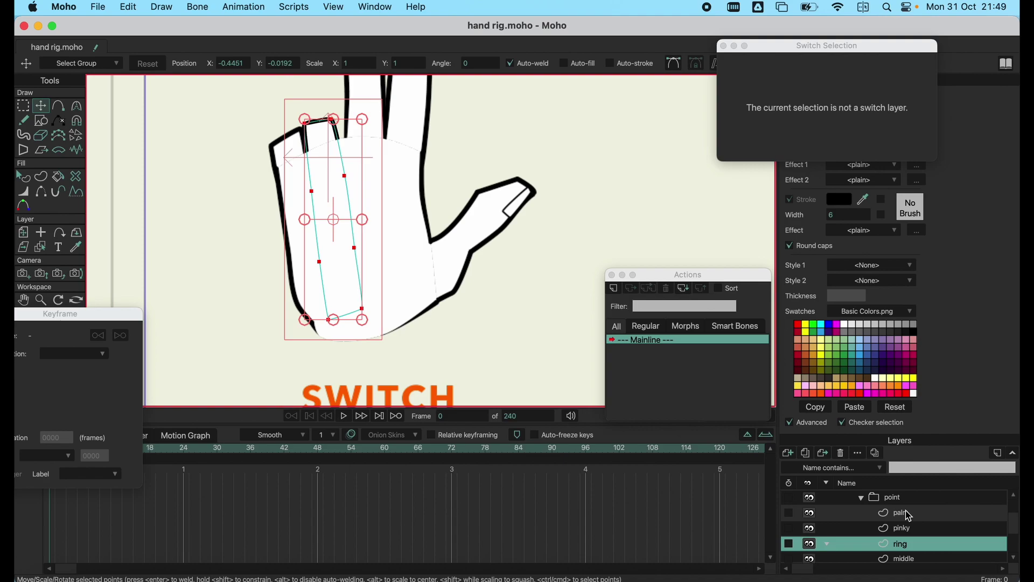
Select all the middle finger's points and fold it down toward the palm.
left_click(904, 559)
left_click_drag(385, 169, 382, 275)
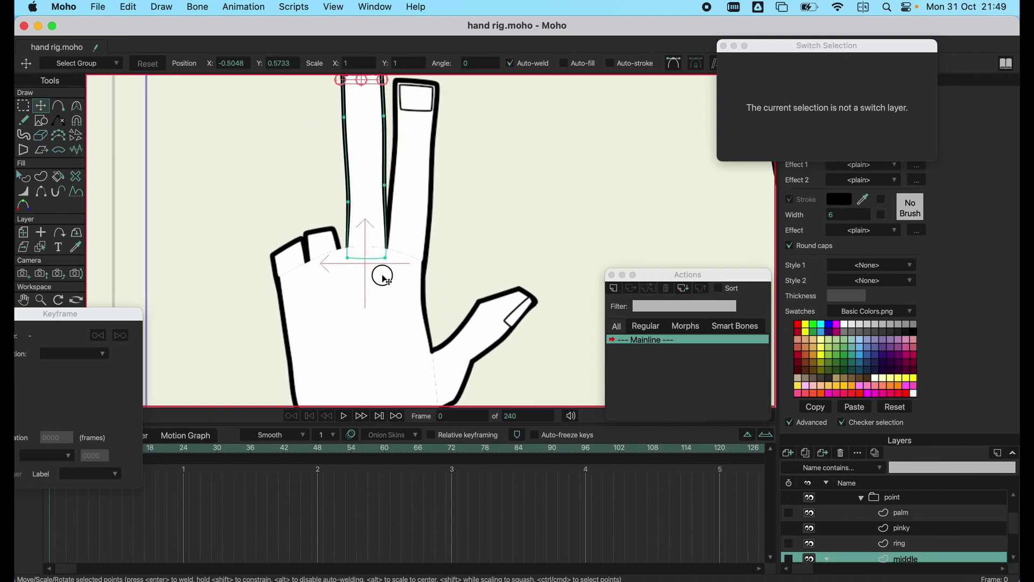
key("ctrl+a")
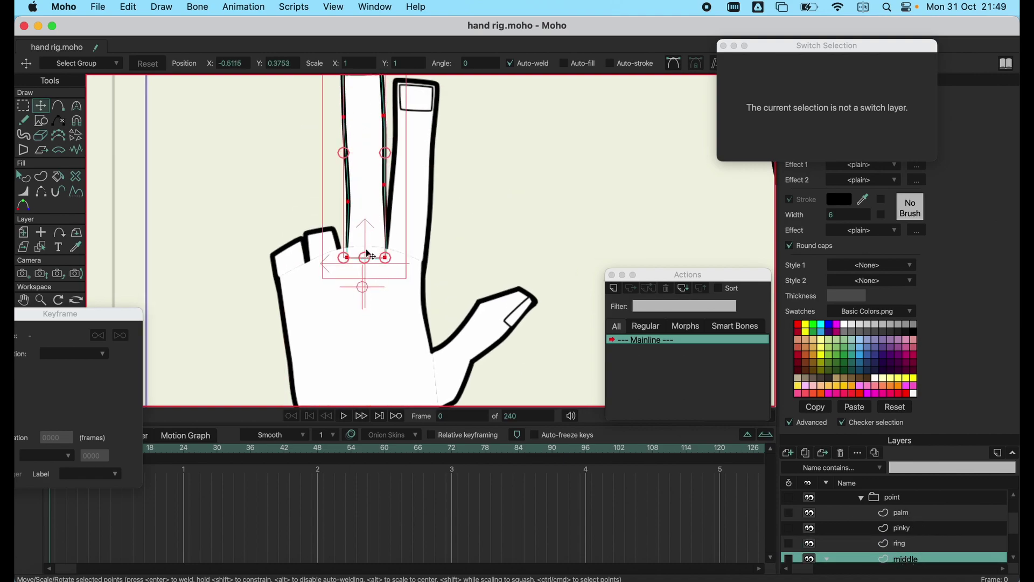
left_click_drag(369, 206, 358, 364)
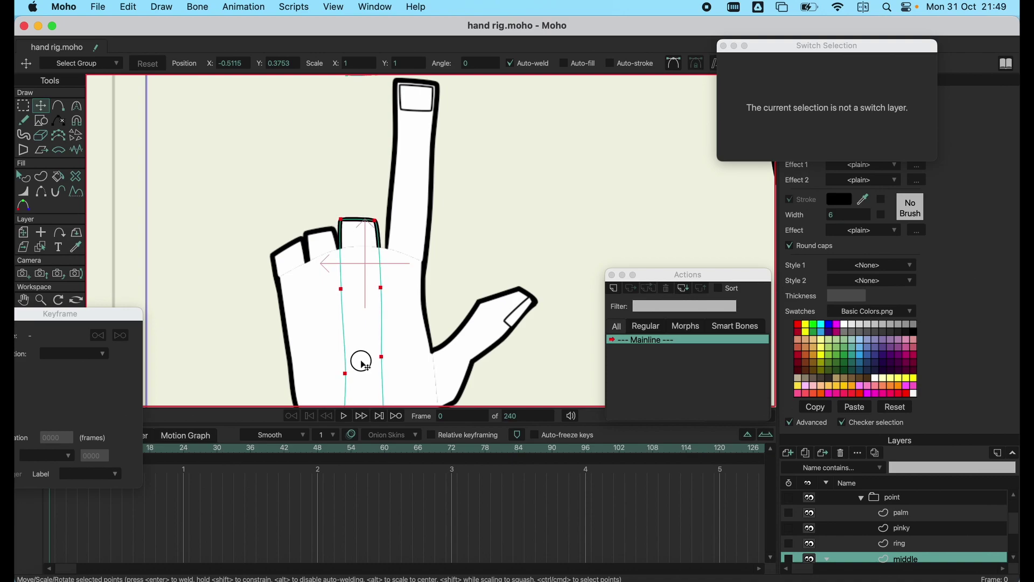
Delete the leftover floating nail square shape.
left_click_drag(403, 213, 401, 352)
double_click(370, 211)
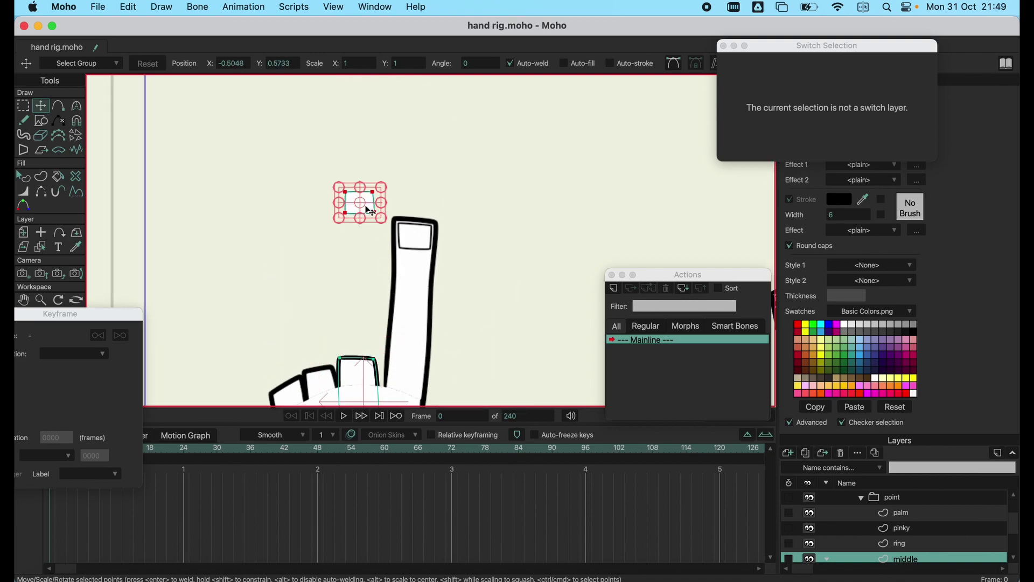
key("Delete")
scroll(411, 261, "up", 5)
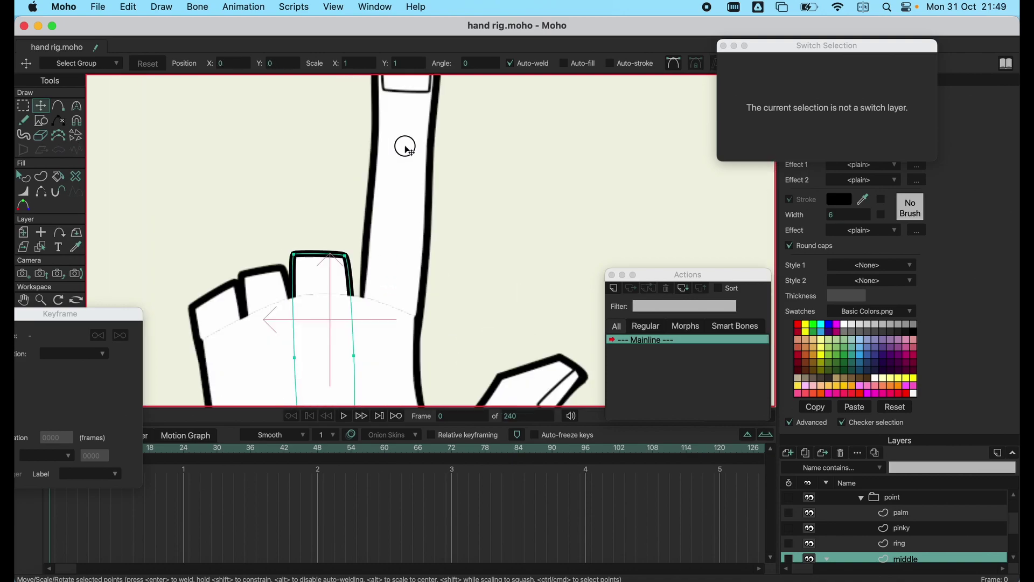
scroll(405, 256, "down", 5)
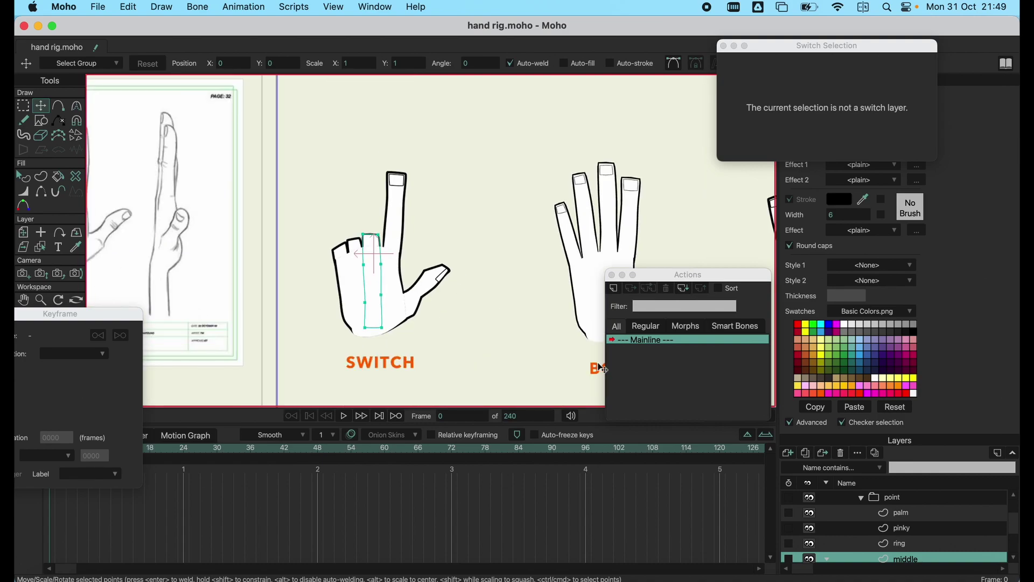
Collapse the point group, select the hand switch, and slide through its closed and side poses.
left_click(906, 541)
left_click(902, 498)
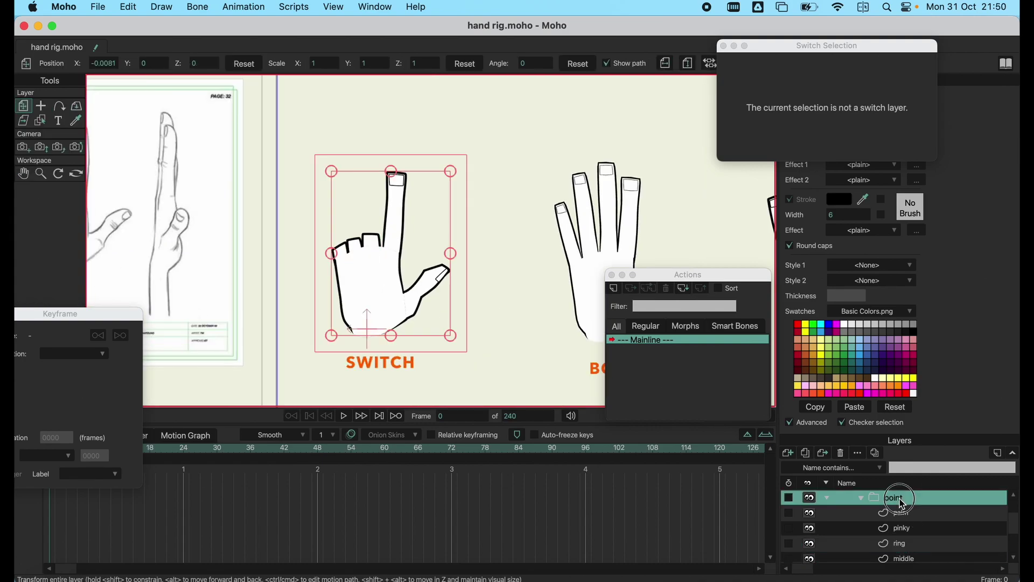
left_click(862, 498)
scroll(886, 499, "up", 1)
left_click(879, 495)
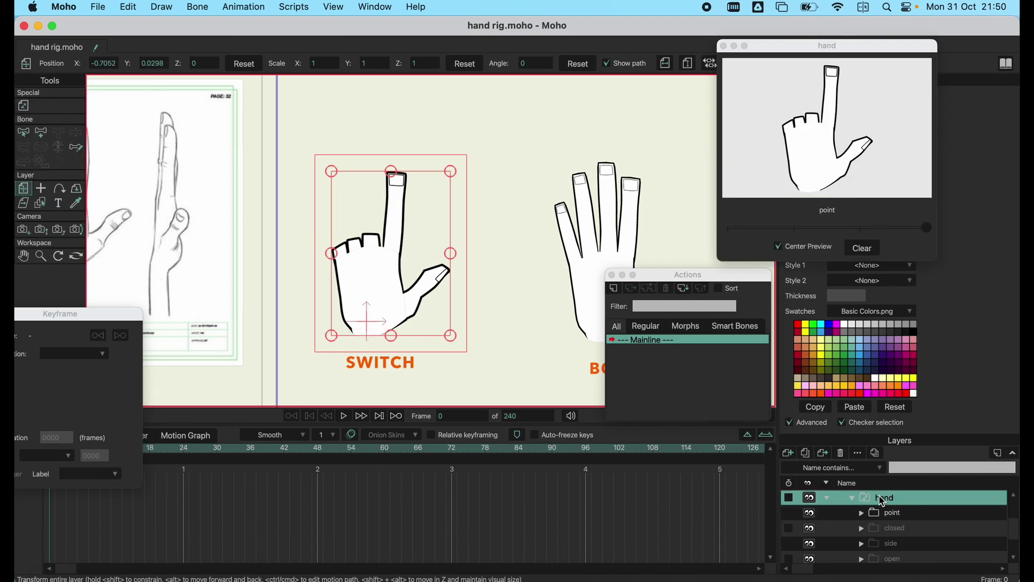
left_click_drag(862, 227, 922, 231)
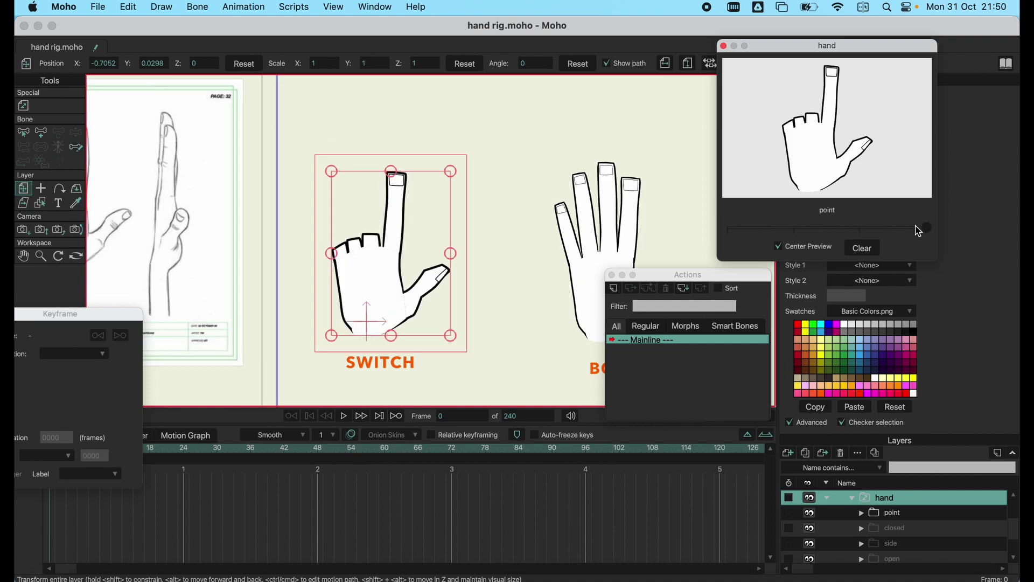
left_click(861, 227)
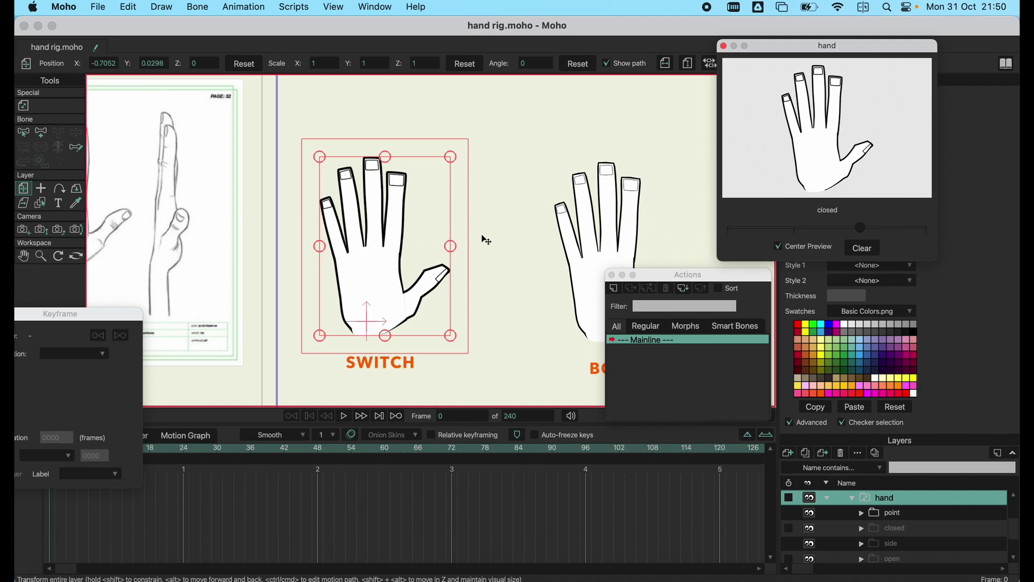
left_click_drag(863, 228, 797, 229)
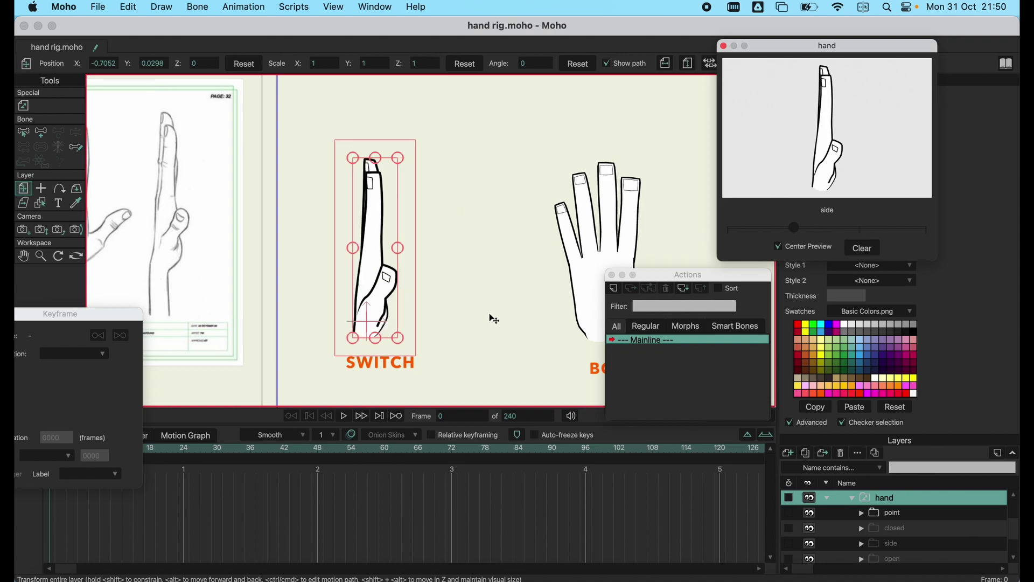
Preview the point, closed, side and open pose layers, ending on the open pose.
left_click(891, 517)
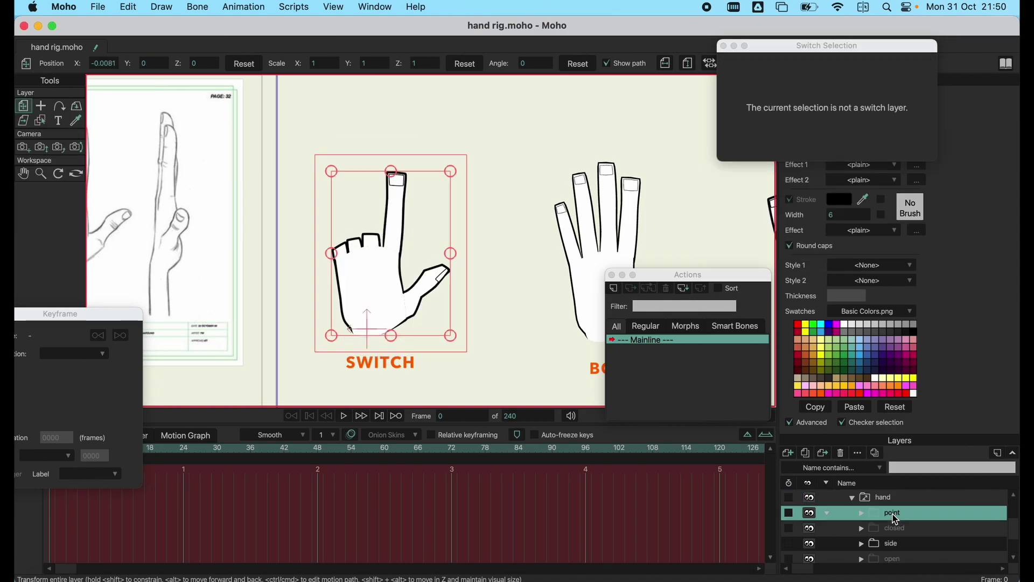
left_click(902, 532)
left_click(904, 544)
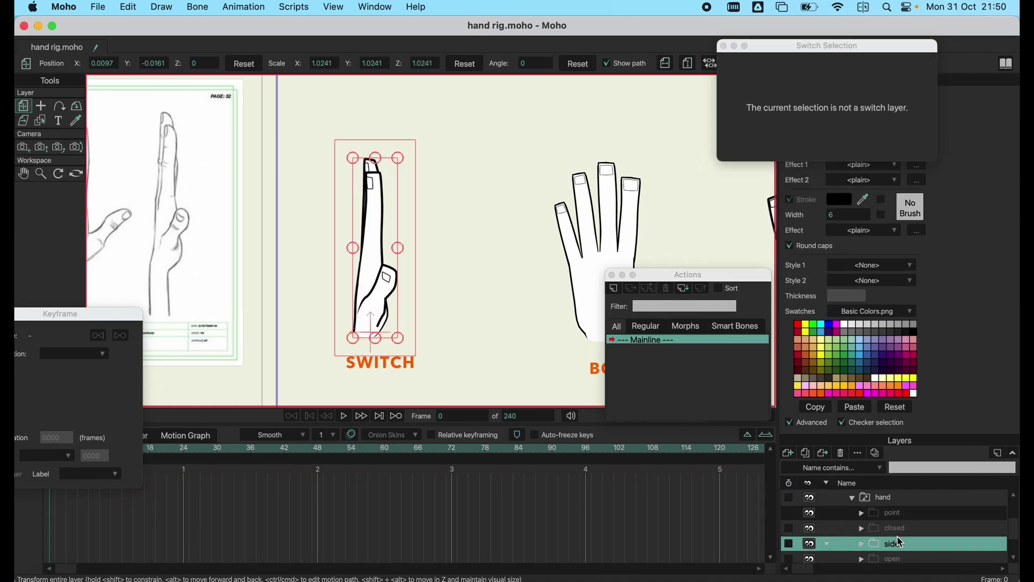
scroll(905, 538, "down", 1)
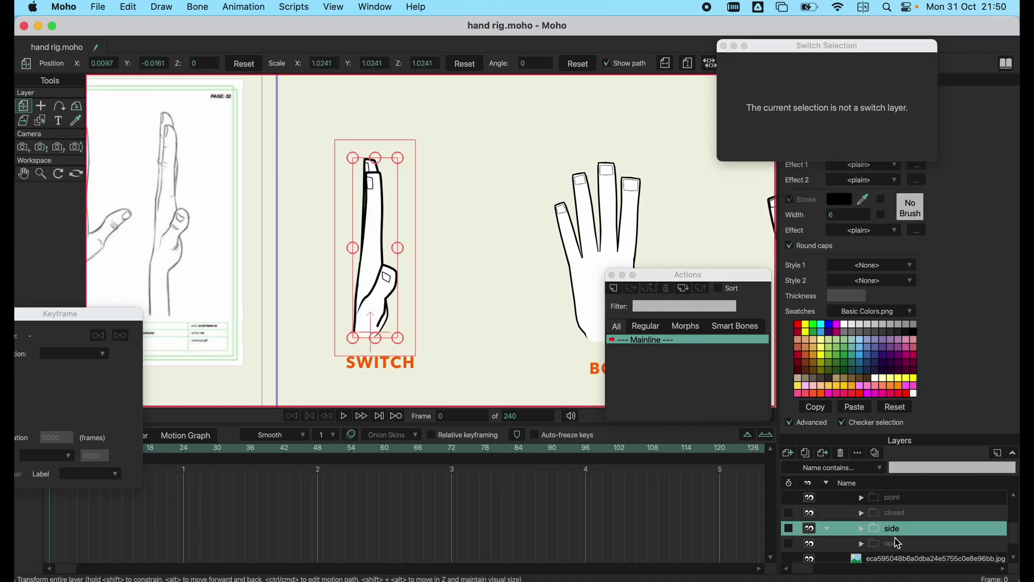
left_click(902, 546)
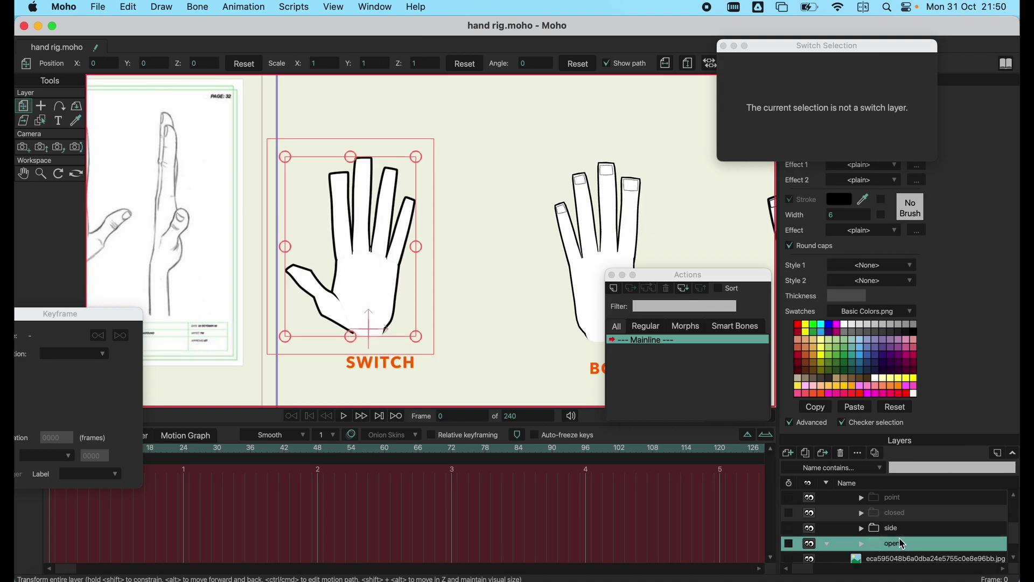
scroll(903, 530, "up", 2)
left_click(877, 514)
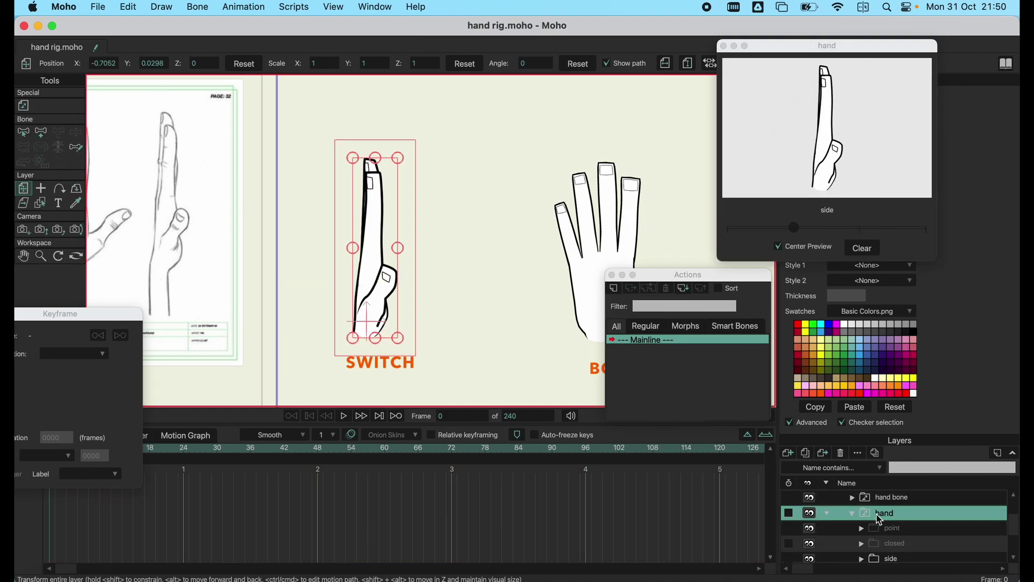
left_click_drag(865, 232, 794, 236)
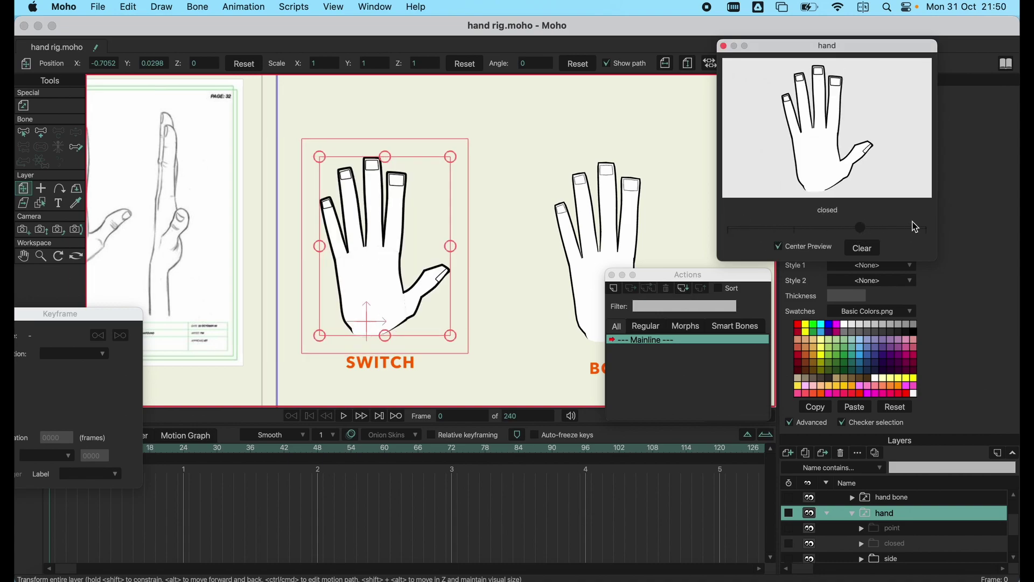
left_click(916, 227)
left_click_drag(838, 232, 730, 231)
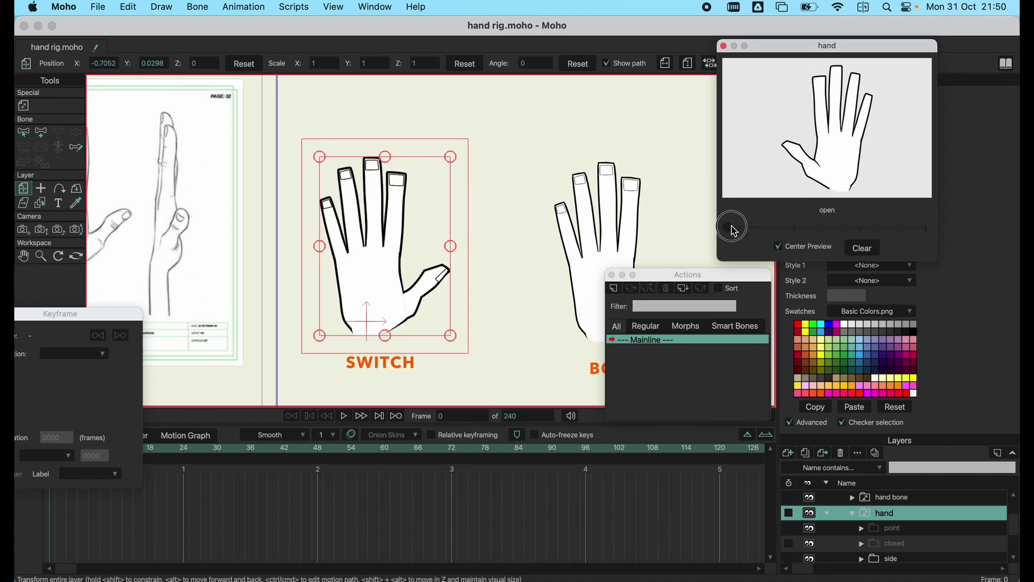
Expand the hand bone group, then nudge the switch hand right and up above its label.
left_click(881, 502)
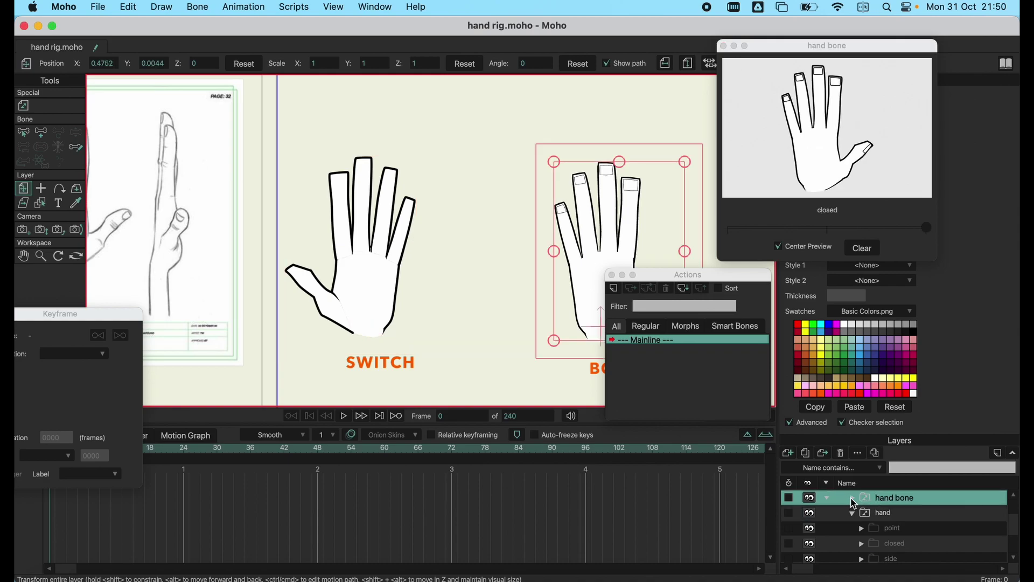
left_click(852, 499)
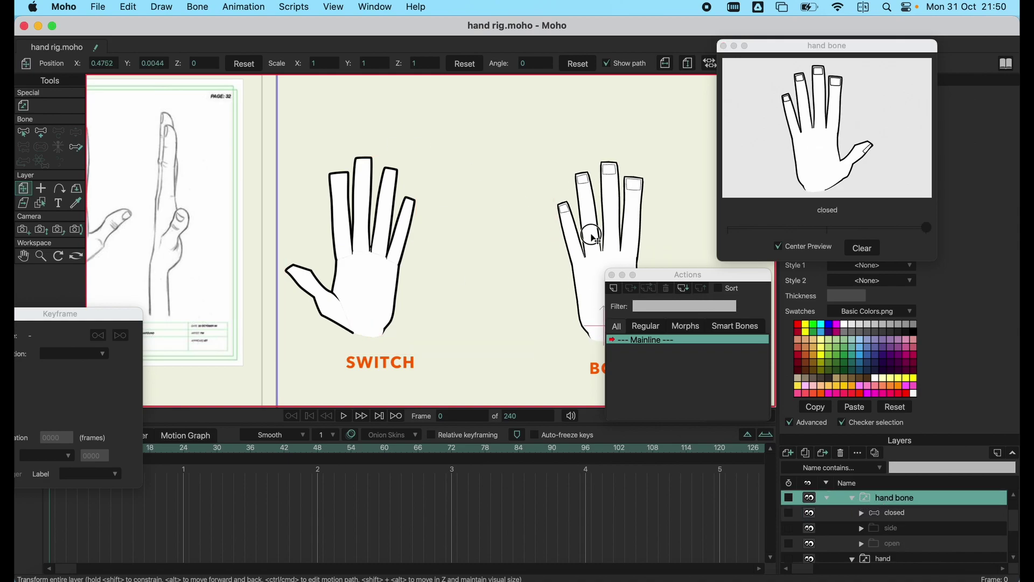
left_click(915, 519)
left_click(900, 562)
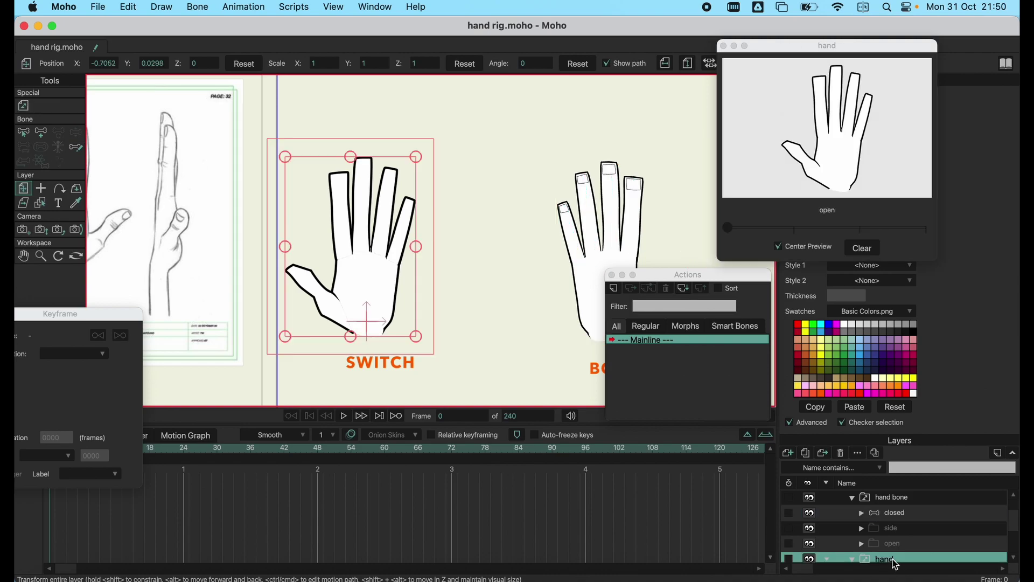
left_click_drag(309, 179, 330, 157)
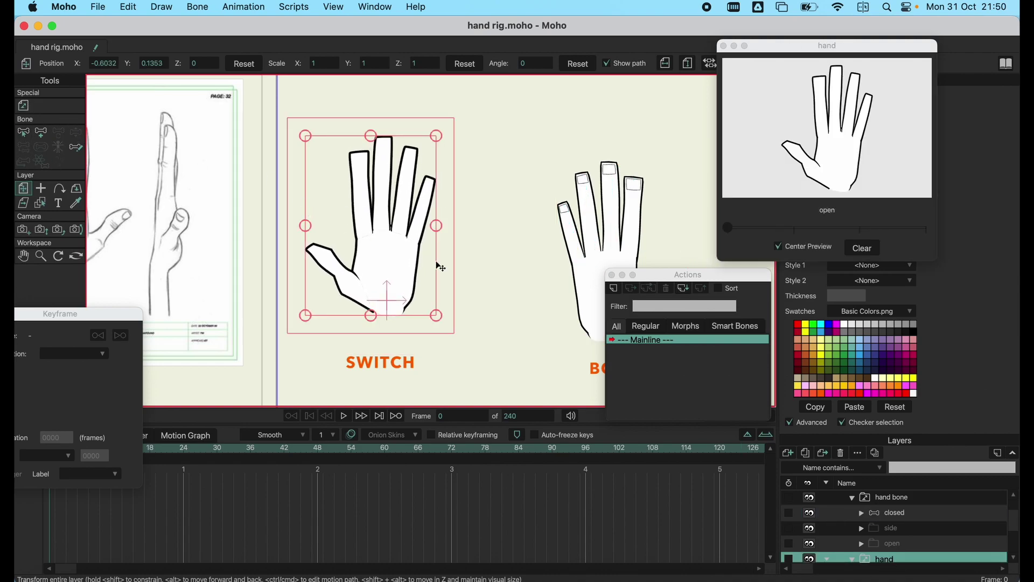
left_click_drag(440, 267, 397, 272)
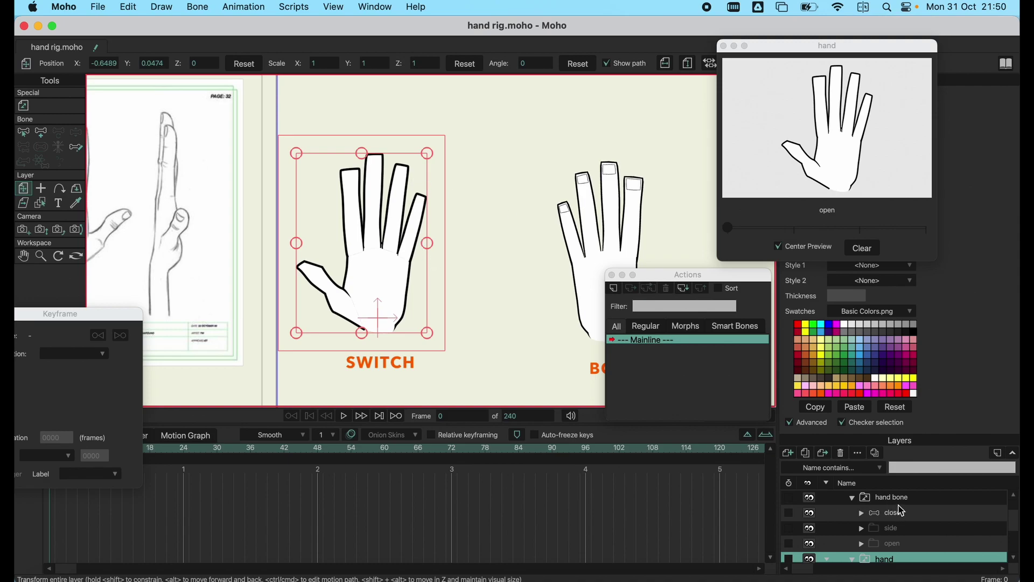
left_click(901, 505)
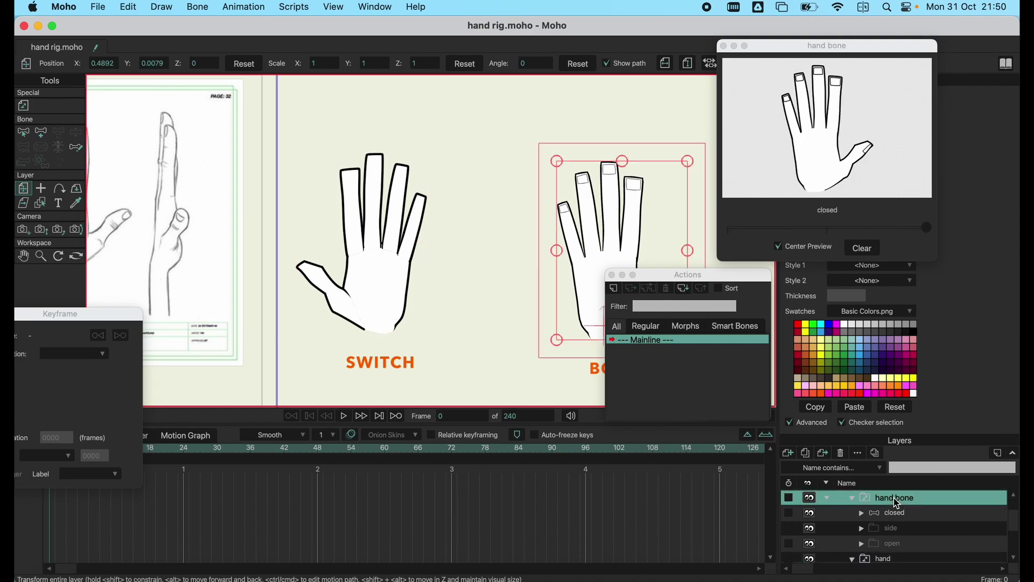
Open the hand bone layer's Switch settings, keeping the audio sync source at None.
double_click(927, 497)
left_click(738, 113)
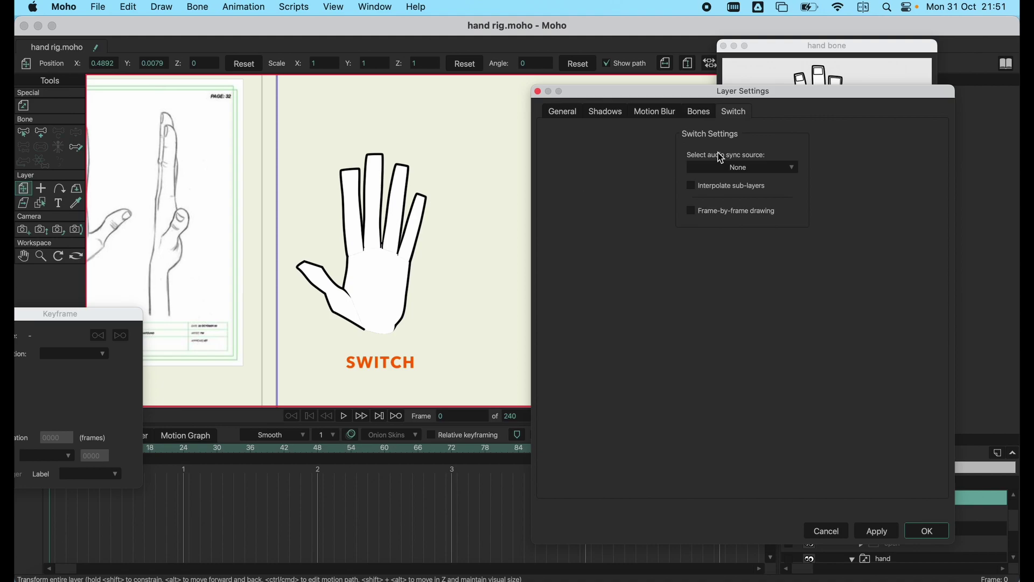
left_click(716, 168)
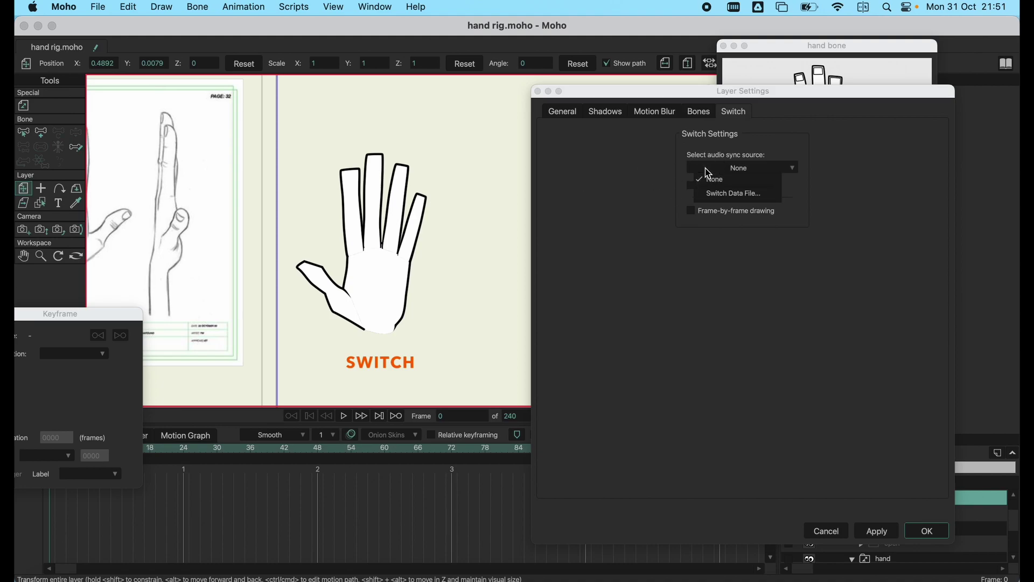
left_click(647, 206)
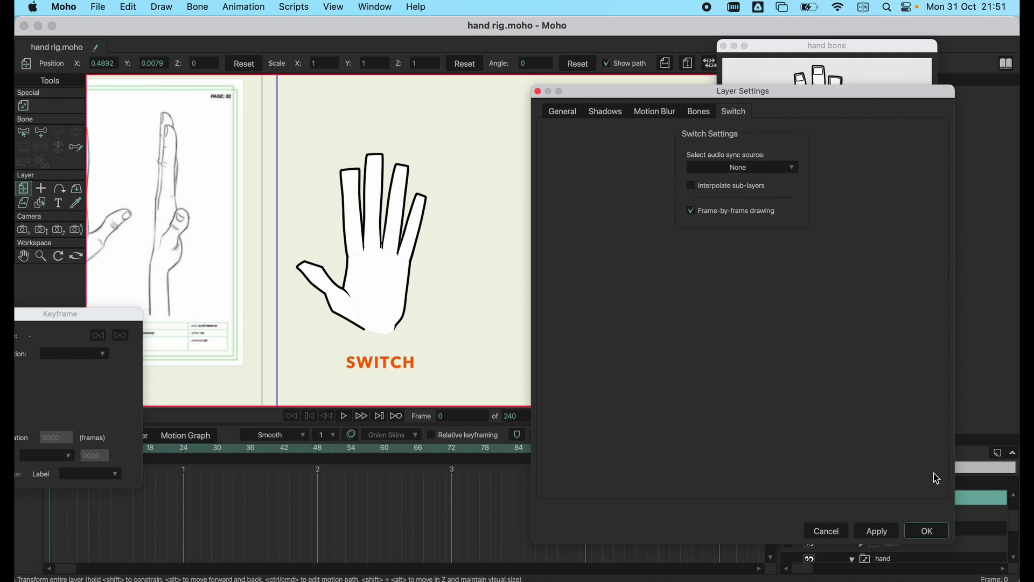
Close the hand bone settings, try a side pose key at frame 24, then delete it.
left_click(920, 532)
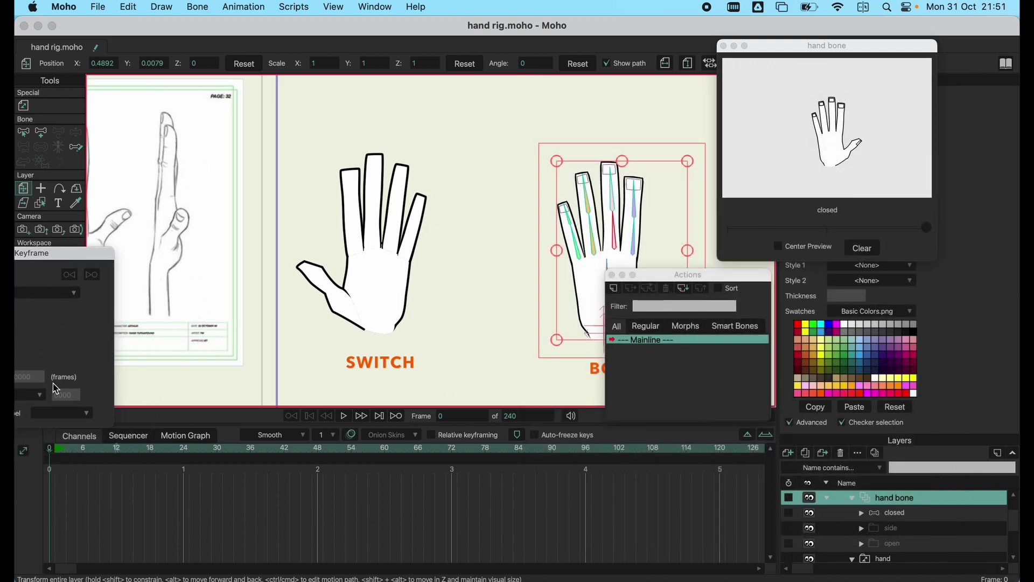
left_click_drag(51, 458, 184, 450)
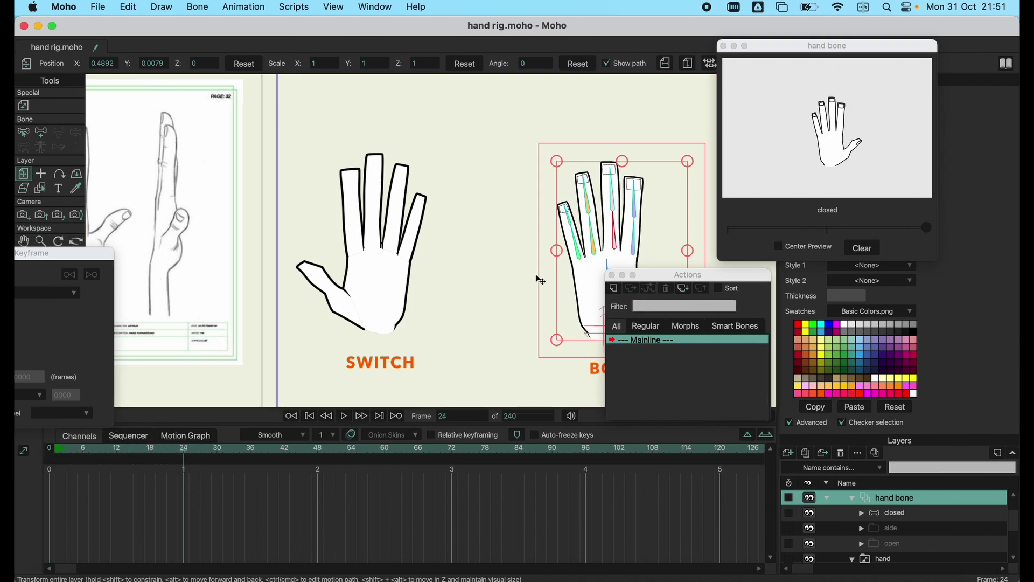
left_click_drag(816, 230, 834, 231)
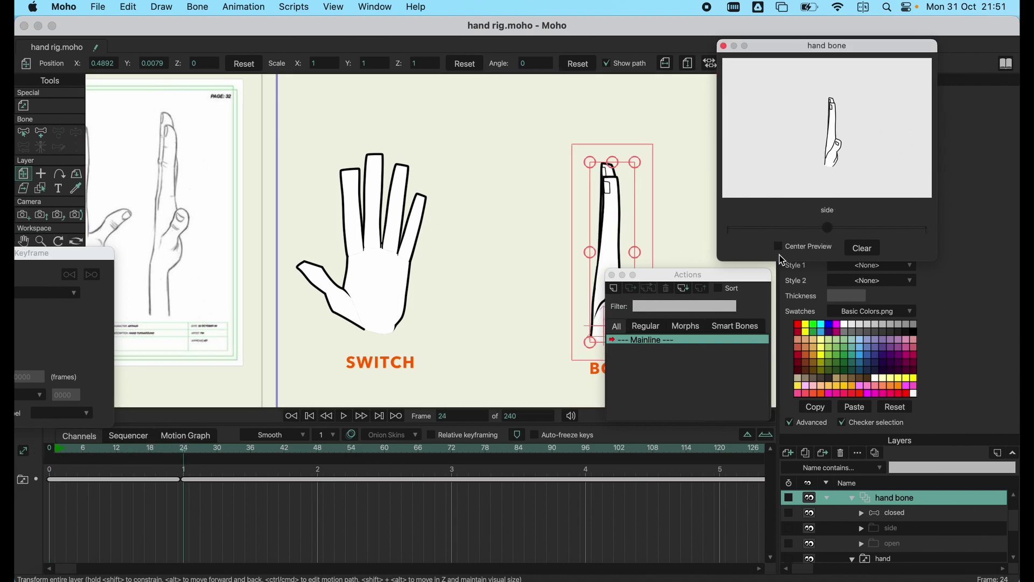
left_click(202, 488)
key("Delete")
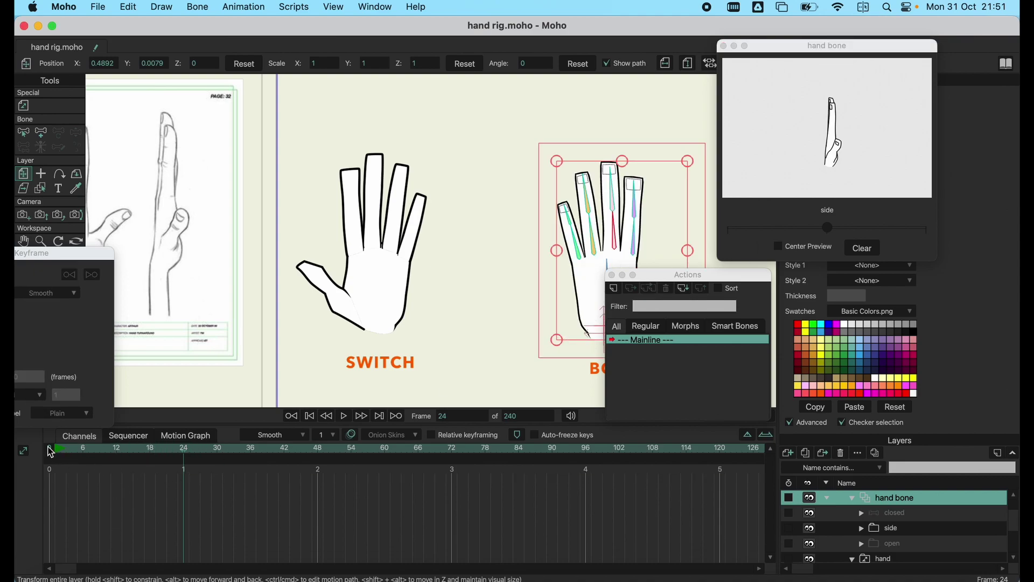
left_click(51, 451)
Enable Frame-by-frame drawing in the hand switch layer's Switch settings and apply it.
scroll(897, 518, "up", 2)
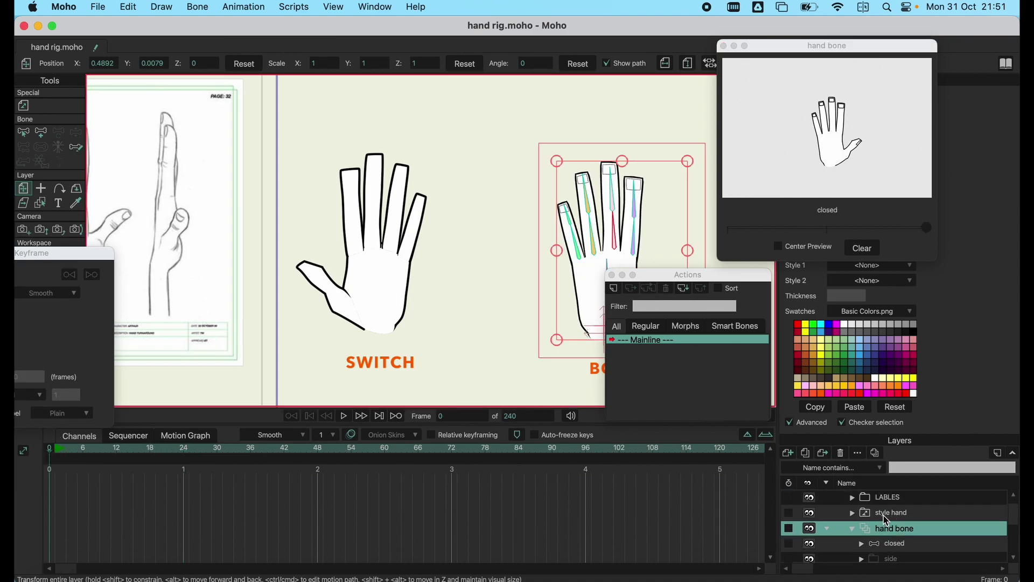
left_click(888, 516)
left_click(890, 534)
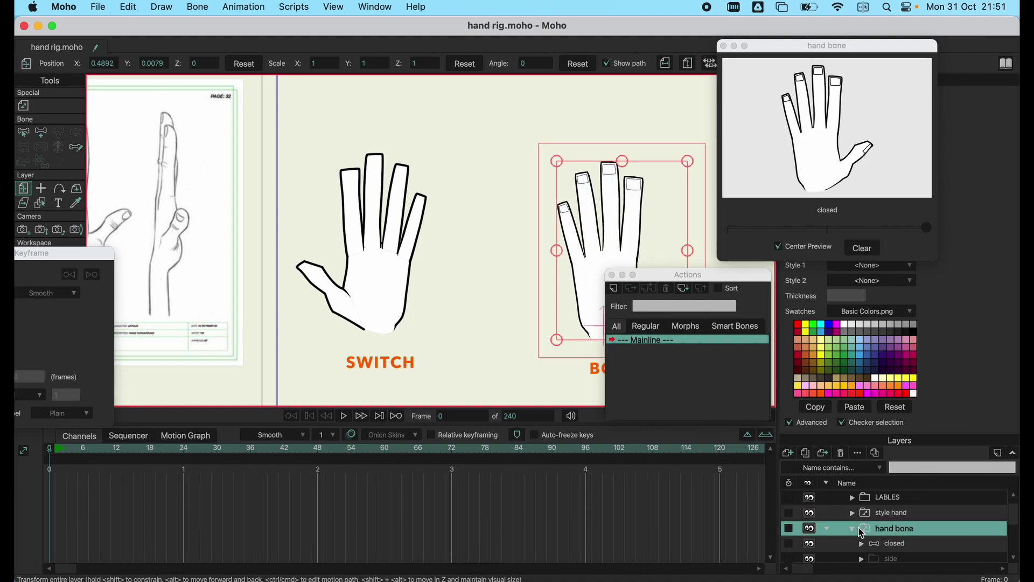
left_click(855, 527)
left_click(894, 549)
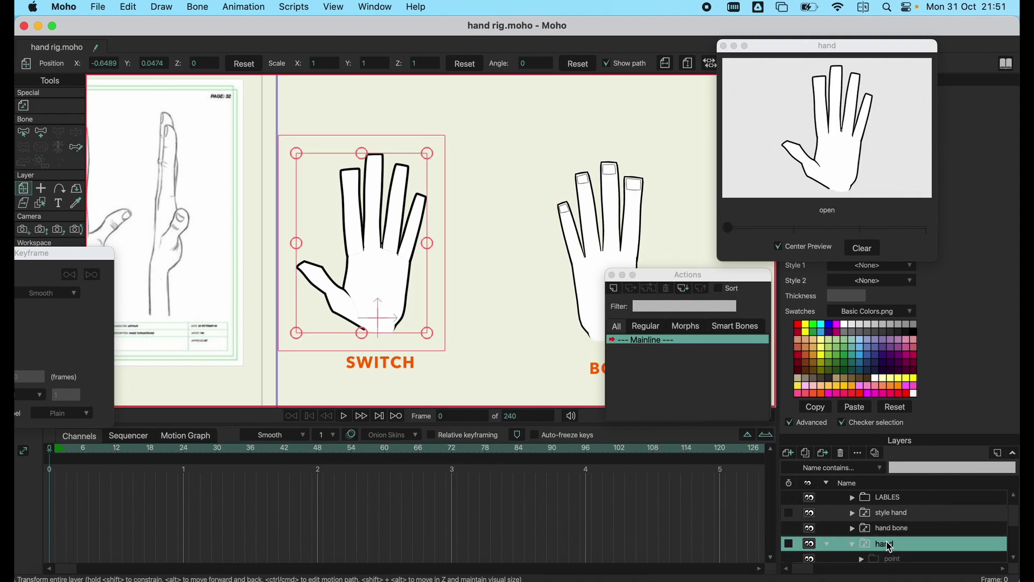
double_click(906, 547)
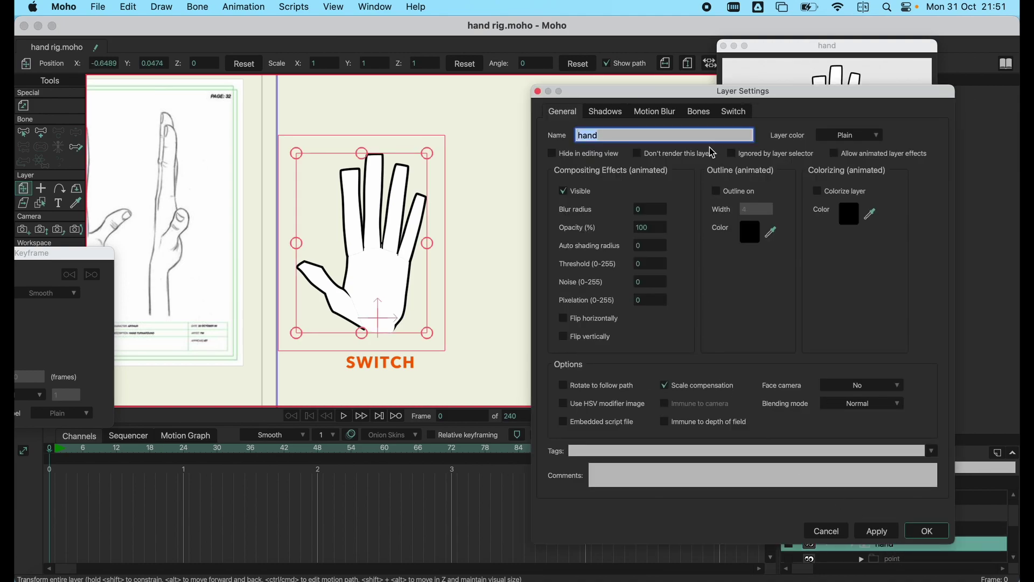
left_click(701, 113)
left_click(726, 117)
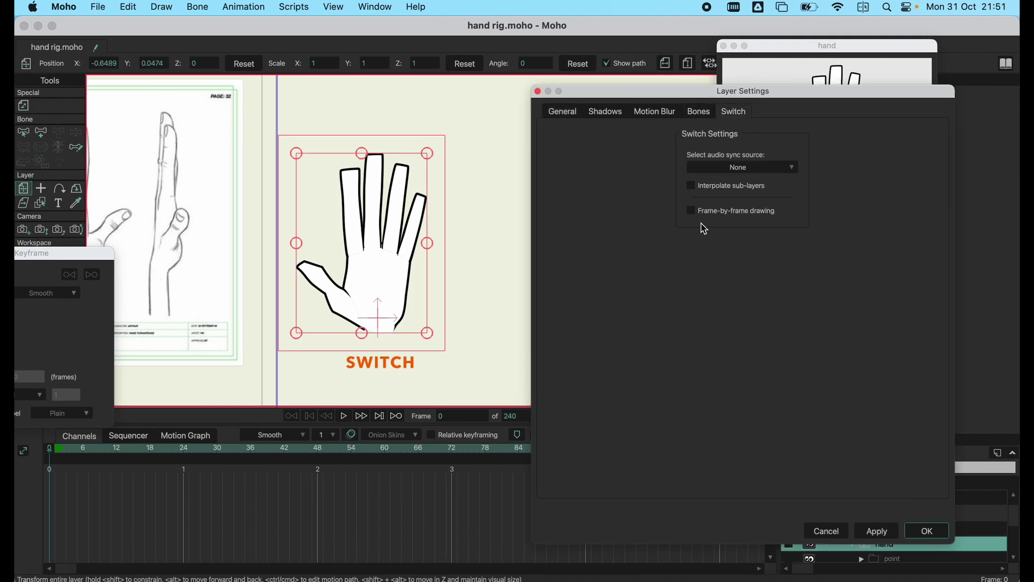
left_click(863, 533)
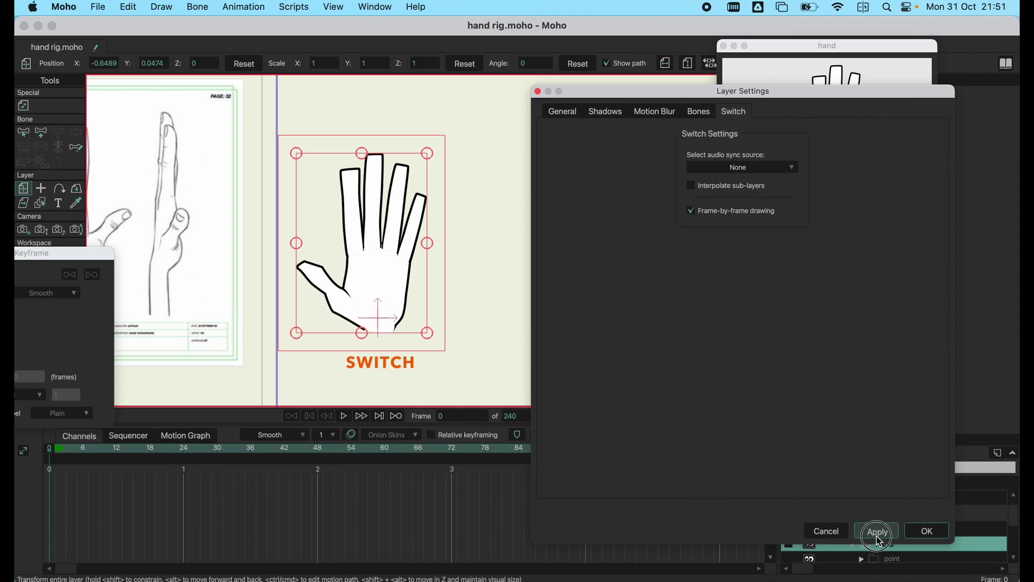
left_click(927, 530)
left_click_drag(54, 452, 138, 456)
Key the hand to closed at frame 15 and side at frame 6, then scrub to check.
left_click(862, 225)
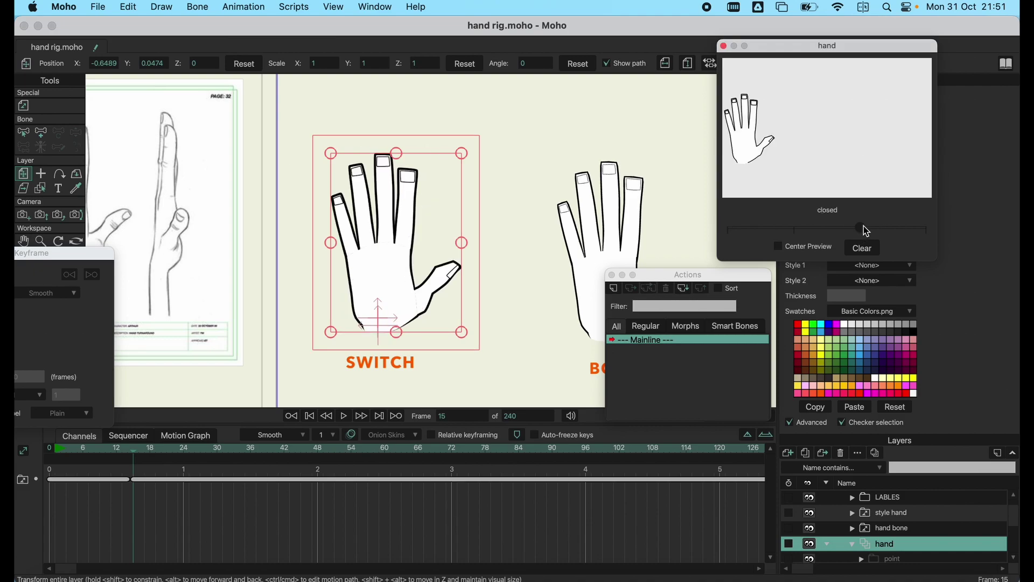
left_click_drag(110, 454, 83, 453)
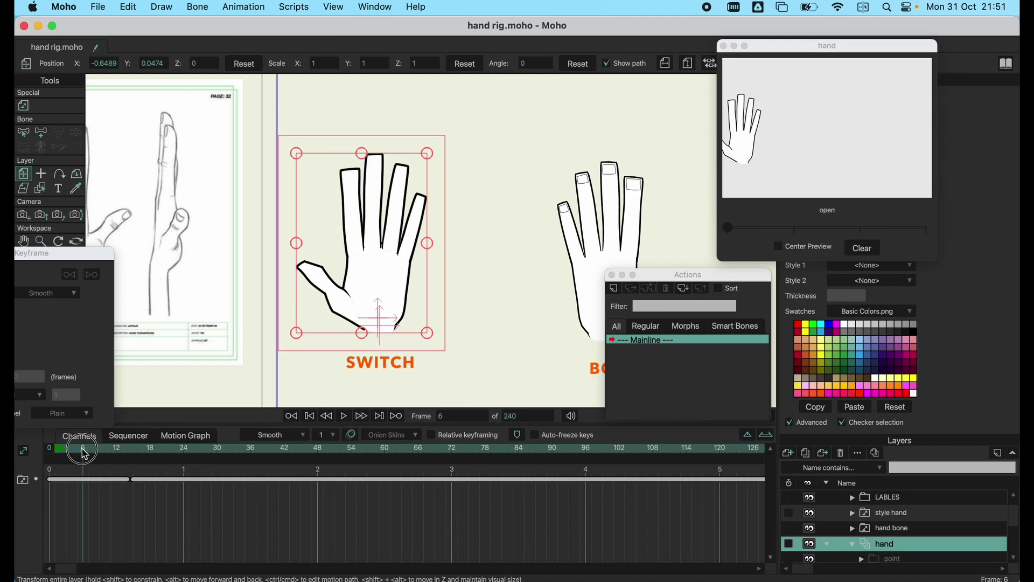
left_click(793, 230)
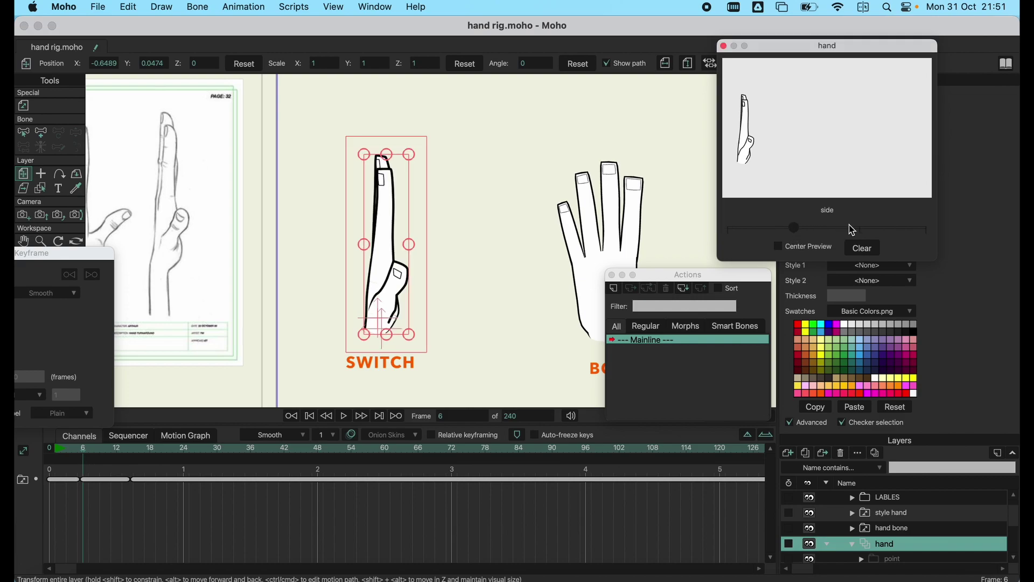
left_click_drag(85, 448, 60, 459)
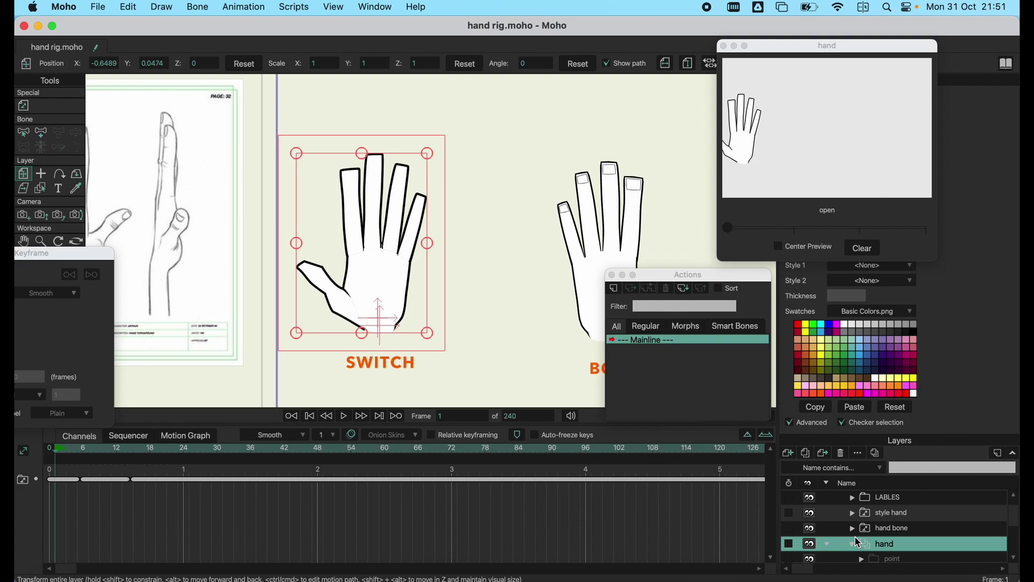
Turn on Interpolate sub-layers in the hand switch layer's Switch settings.
double_click(903, 555)
left_click(727, 112)
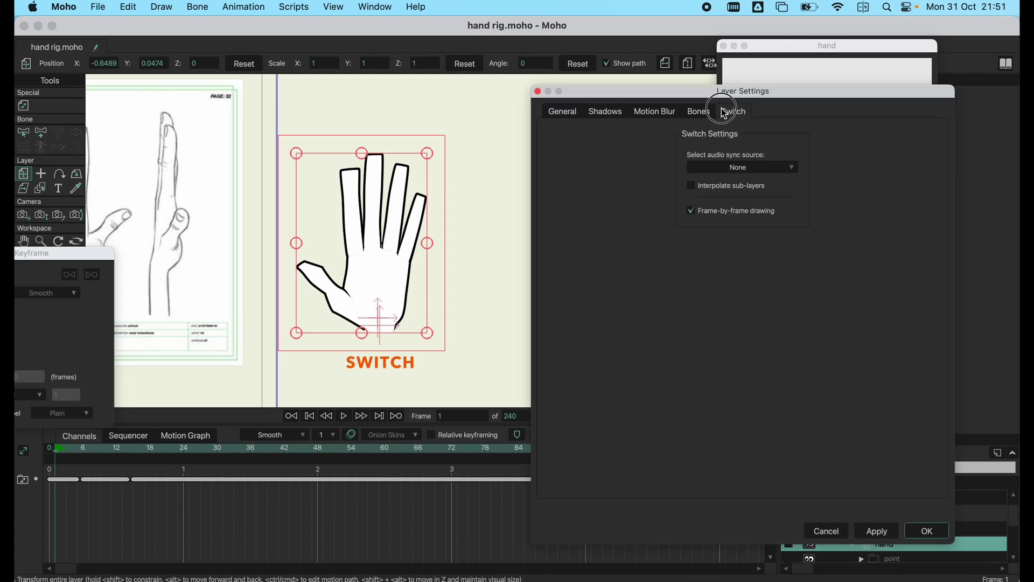
left_click(692, 189)
left_click(878, 532)
left_click(927, 531)
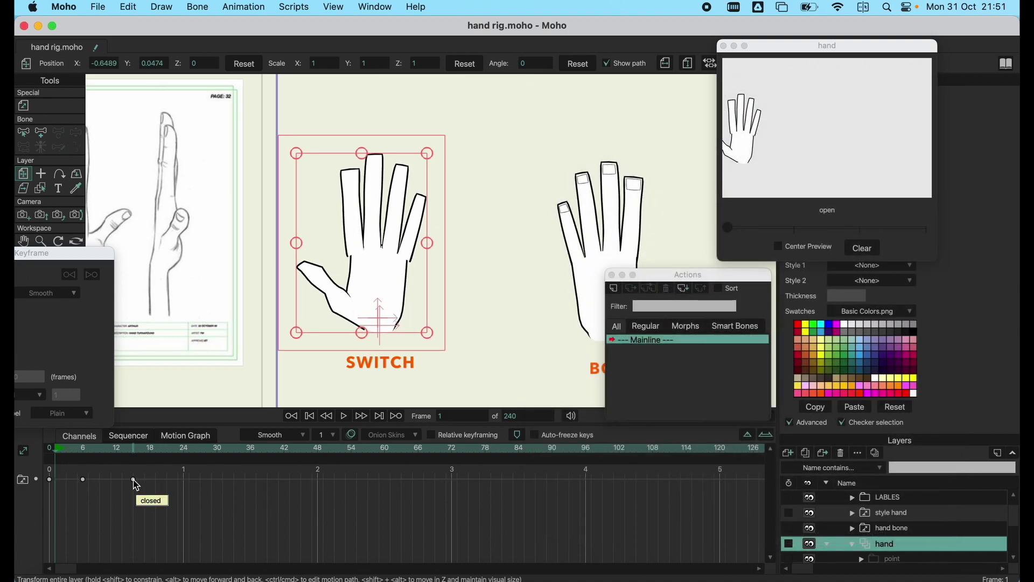
Drag the closed-pose keyframe later and play the animation to preview the transition.
left_click_drag(133, 479, 190, 486)
mouse_move(65, 459)
left_mouse_down()
mouse_move(314, 450)
mouse_move(50, 461)
left_mouse_up()
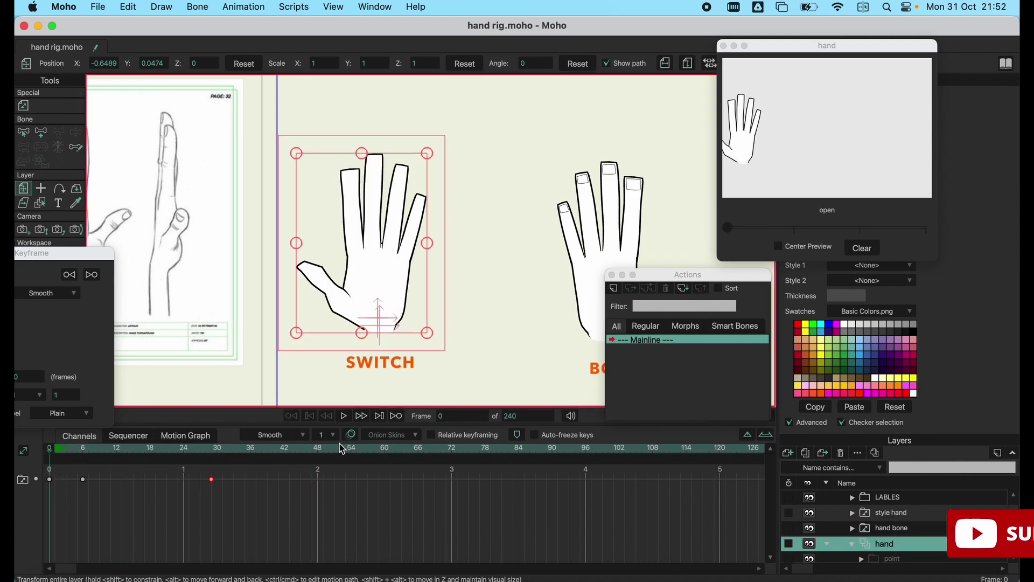
left_click(345, 415)
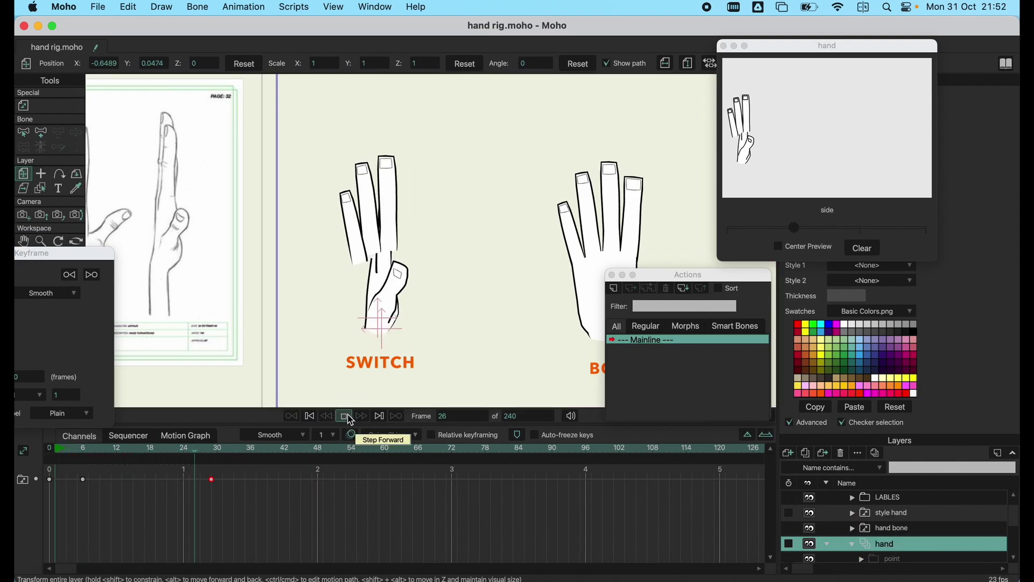
left_click(59, 455)
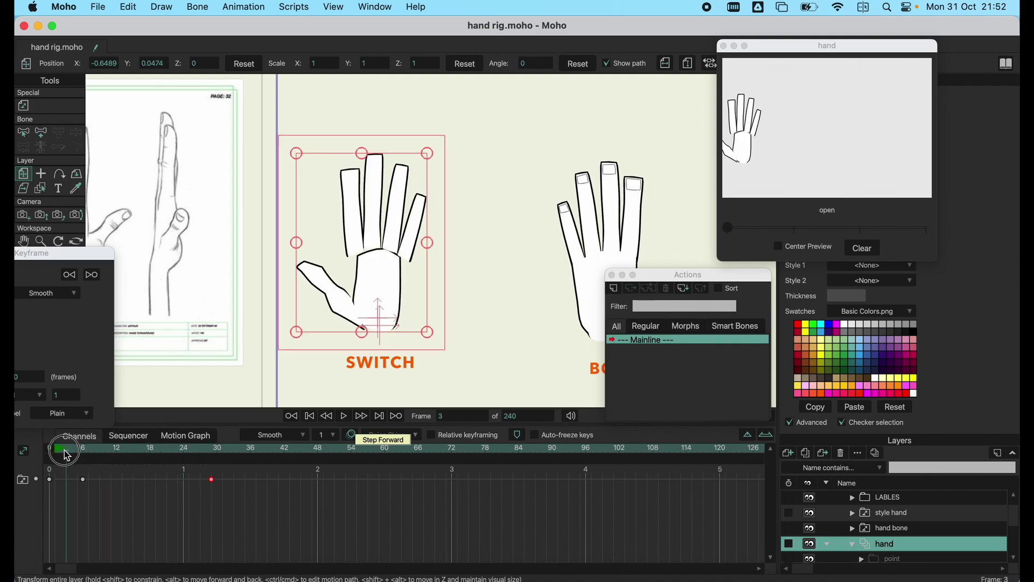
left_click_drag(59, 455, 49, 459)
scroll(914, 530, "up", 1)
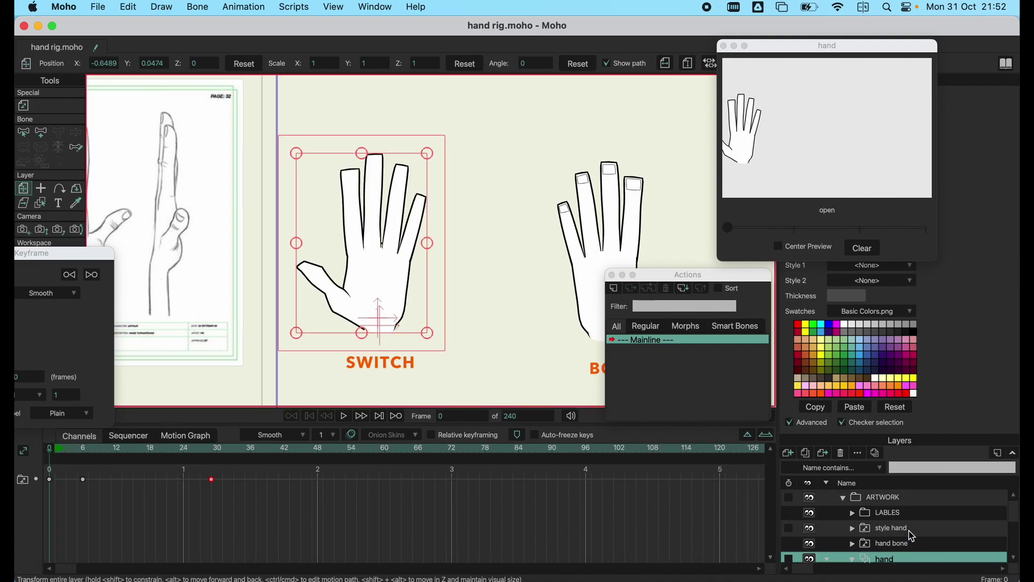
scroll(913, 530, "down", 3)
Reopen the hand switch layer's settings and review its Bones, Motion Blur and Switch tabs.
left_click(909, 530)
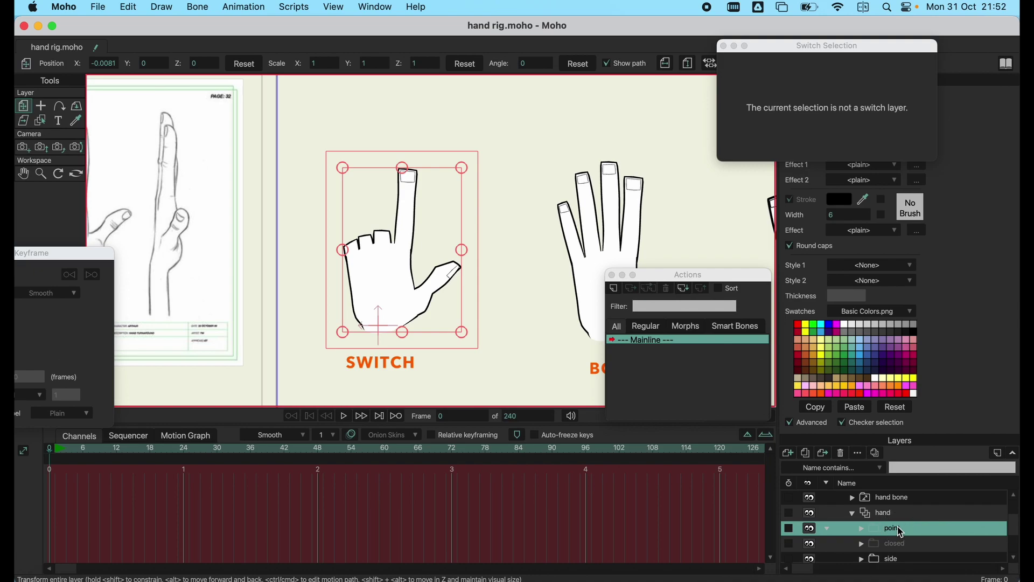
left_click(891, 514)
double_click(892, 512)
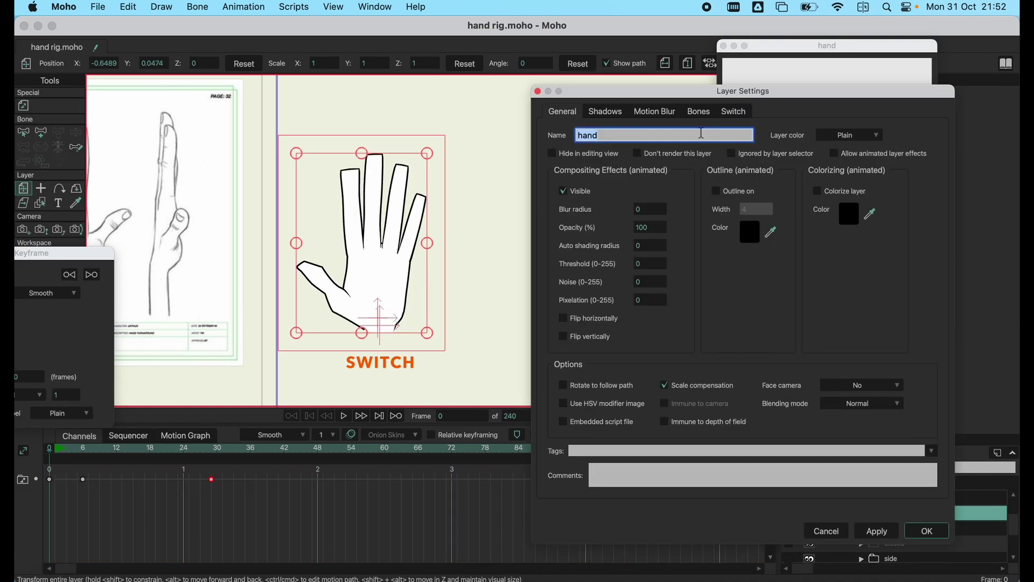
left_click(703, 113)
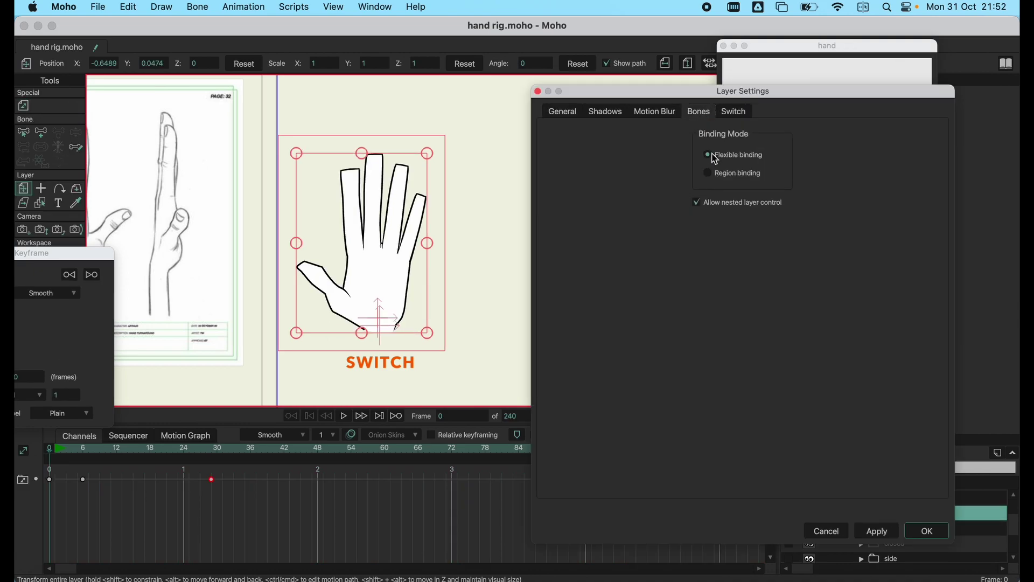
left_click(665, 115)
left_click(731, 110)
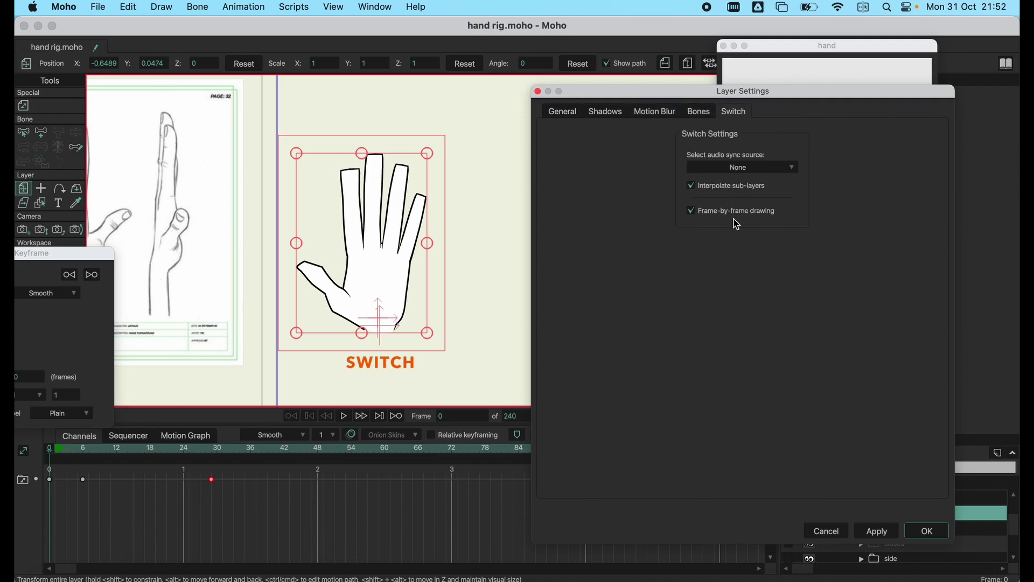
left_click(741, 168)
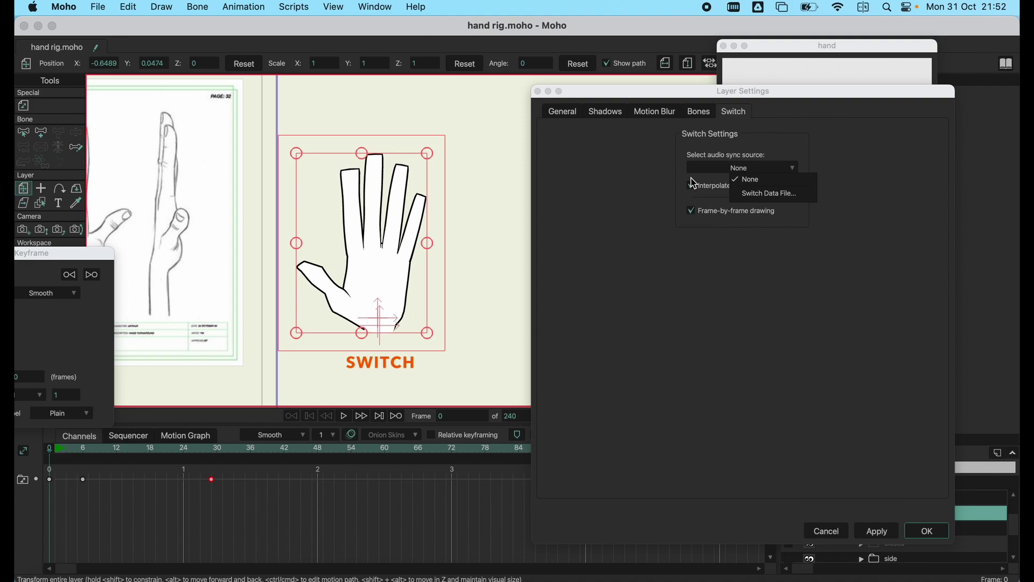
left_click(679, 197)
Untick Frame-by-frame drawing, keep Interpolate sub-layers on, and apply the settings.
left_click(692, 187)
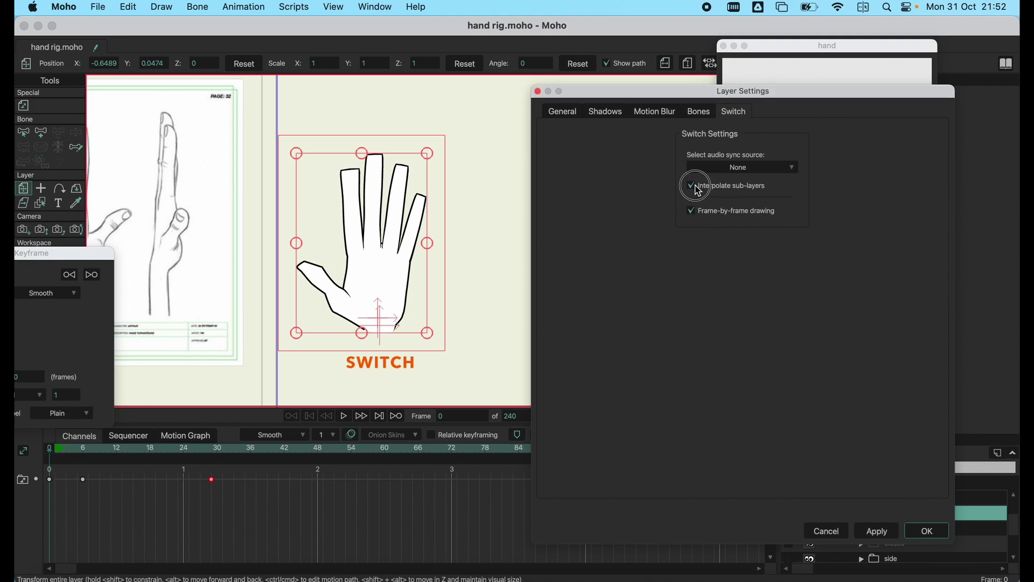
left_click(694, 212)
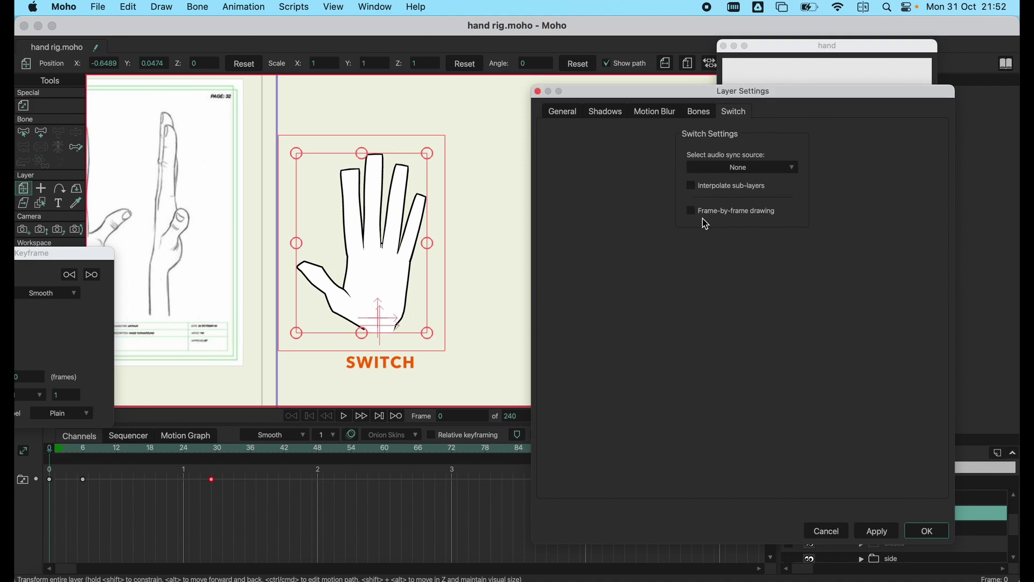
left_click(693, 186)
left_click(884, 530)
left_click(927, 531)
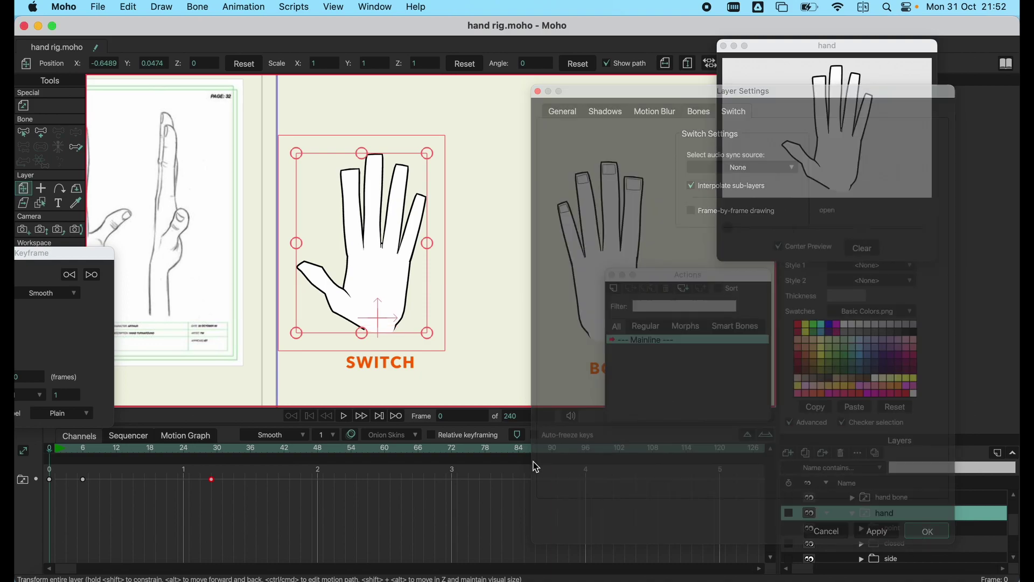
Delete the hand layer's existing keyframes after scrubbing the timeline.
mouse_move(68, 452)
left_mouse_down()
mouse_move(235, 452)
mouse_move(47, 451)
left_mouse_up()
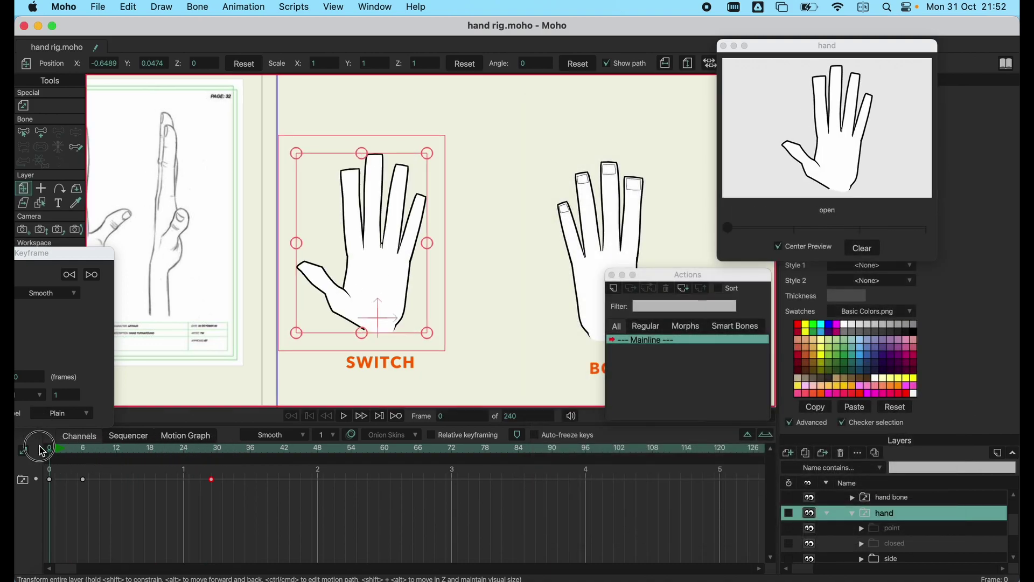
left_click_drag(231, 473, 43, 506)
key("Delete")
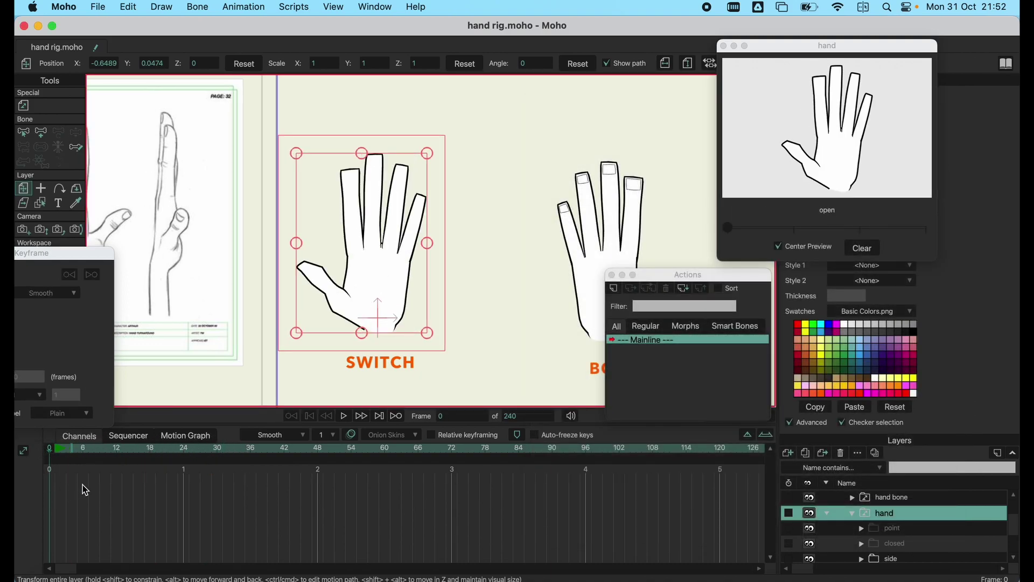
left_click(856, 515)
left_click(852, 520)
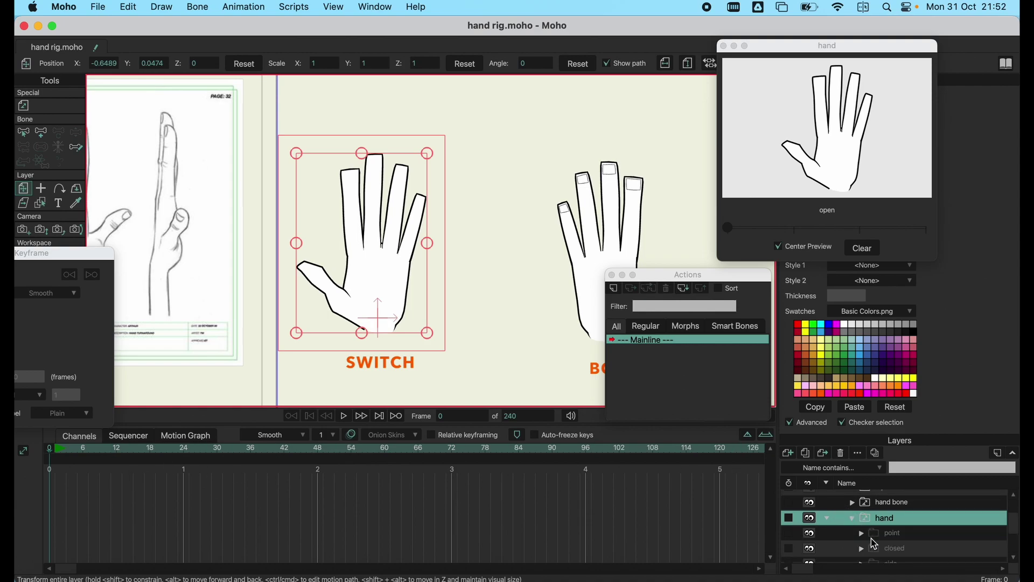
scroll(896, 560, "down", 2)
scroll(894, 547, "up", 1)
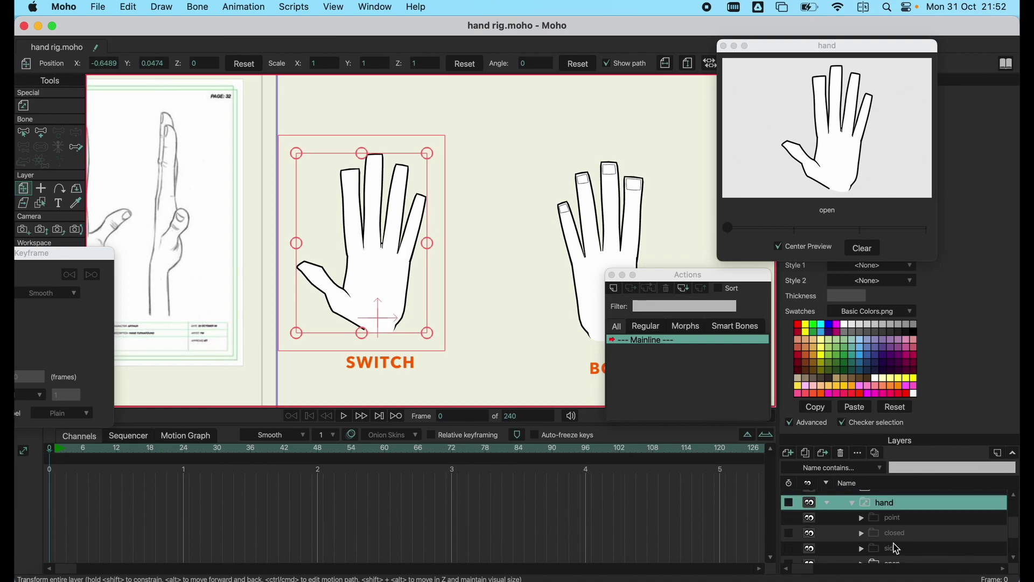
left_click(862, 505)
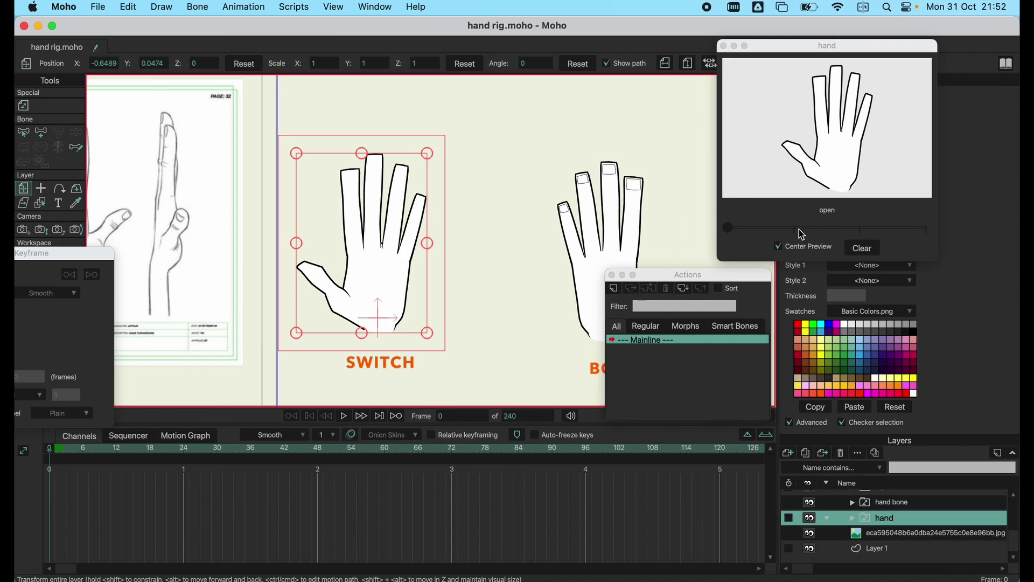
Key the point pose, add a closed key at frame 23, then slide it to about frame 36.
left_click_drag(803, 235, 929, 228)
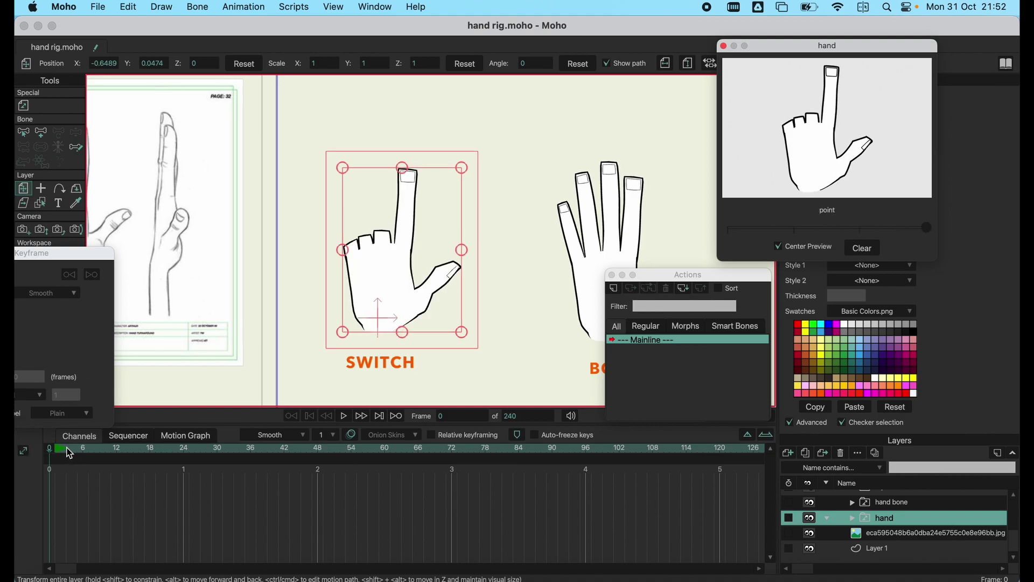
left_click_drag(70, 454, 178, 453)
left_click_drag(845, 234, 863, 234)
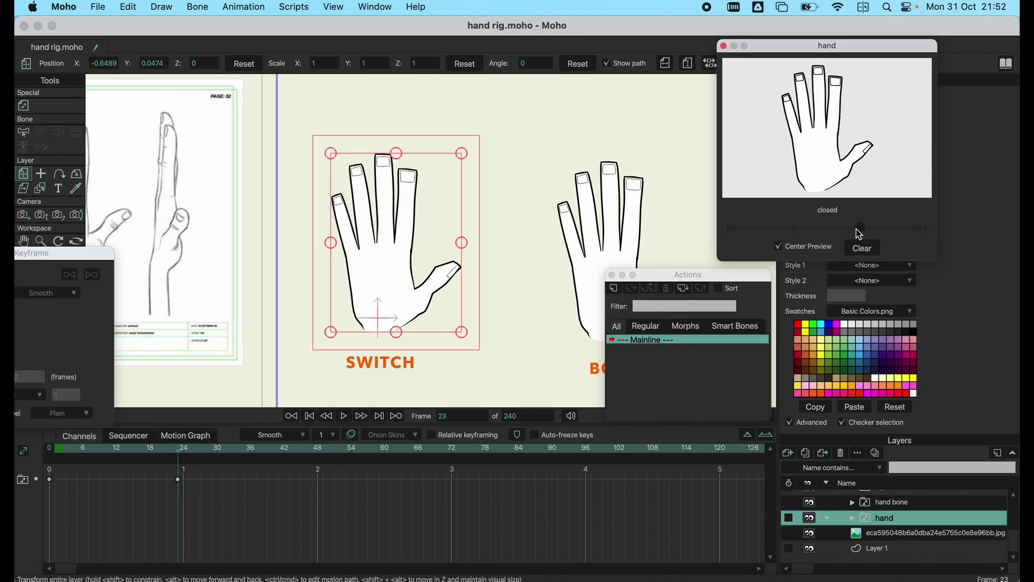
mouse_move(130, 453)
left_mouse_down()
mouse_move(92, 453)
mouse_move(212, 445)
mouse_move(126, 452)
left_mouse_up()
left_click_drag(179, 479, 106, 479)
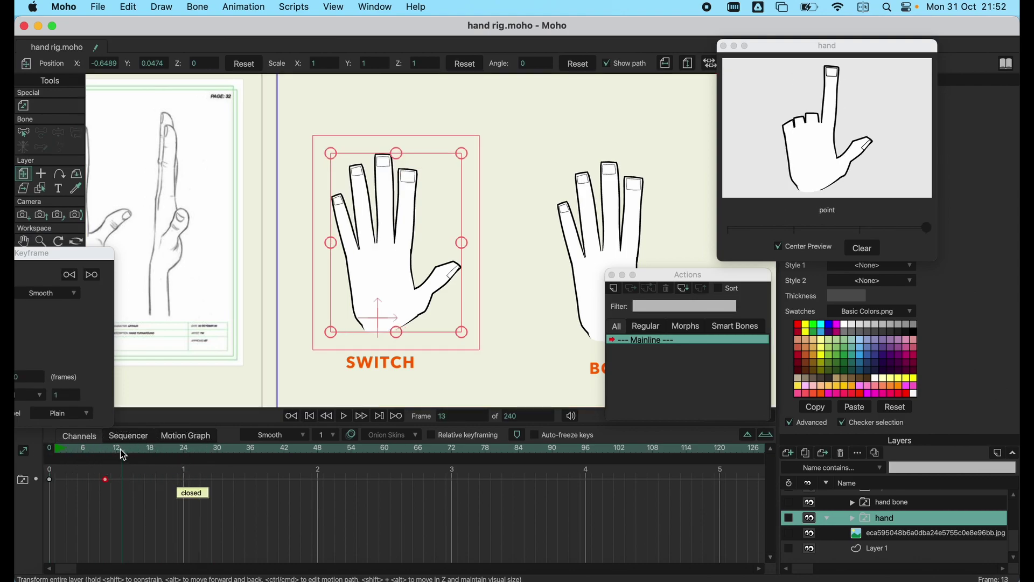
left_click(54, 455)
left_click_drag(53, 457, 212, 451)
left_click_drag(106, 479, 252, 478)
Key the side pose around frame 29 and box-select all the test keyframes.
left_click(795, 229)
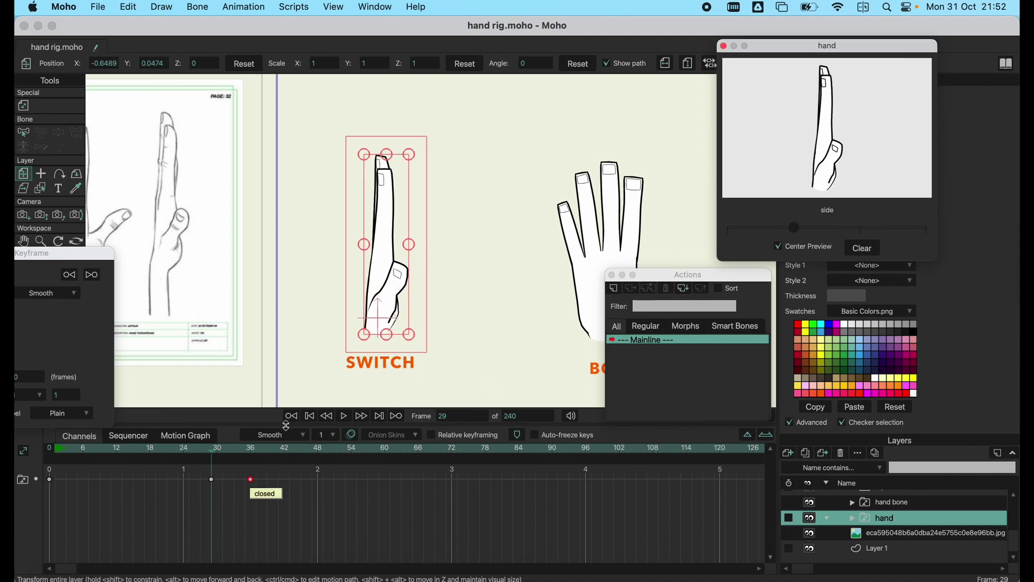
left_click(230, 454)
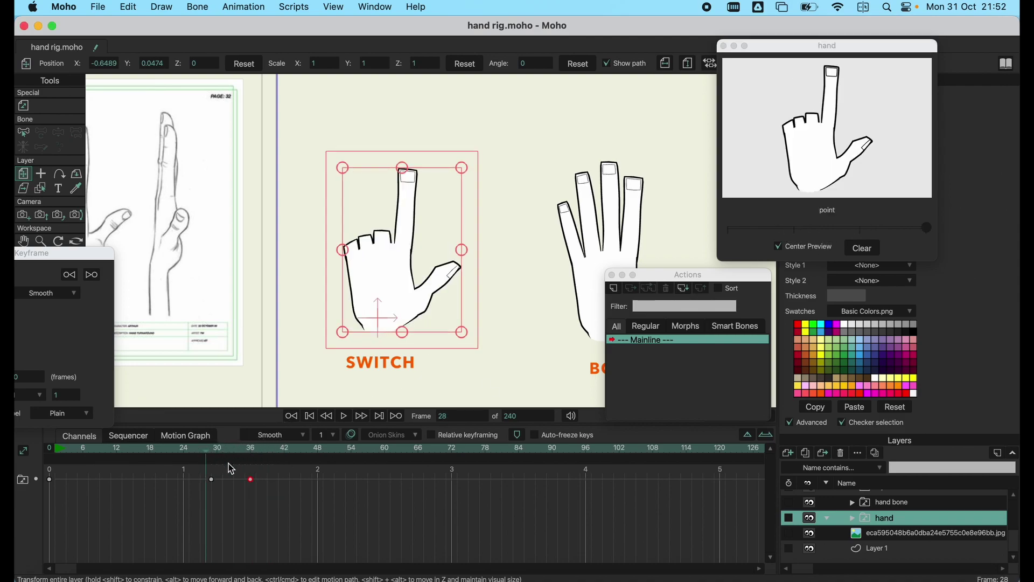
left_click_drag(286, 476, 120, 509)
left_click(51, 450)
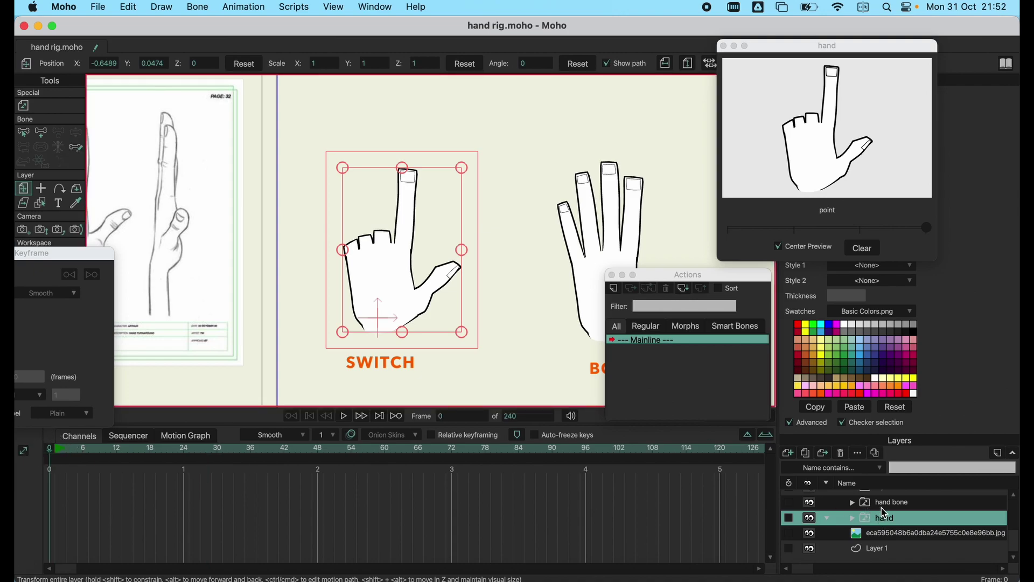
Select the closed layer inside the hand bone group with the BONE and STYLE hands in view.
scroll(884, 513, "up", 1)
left_click(895, 523)
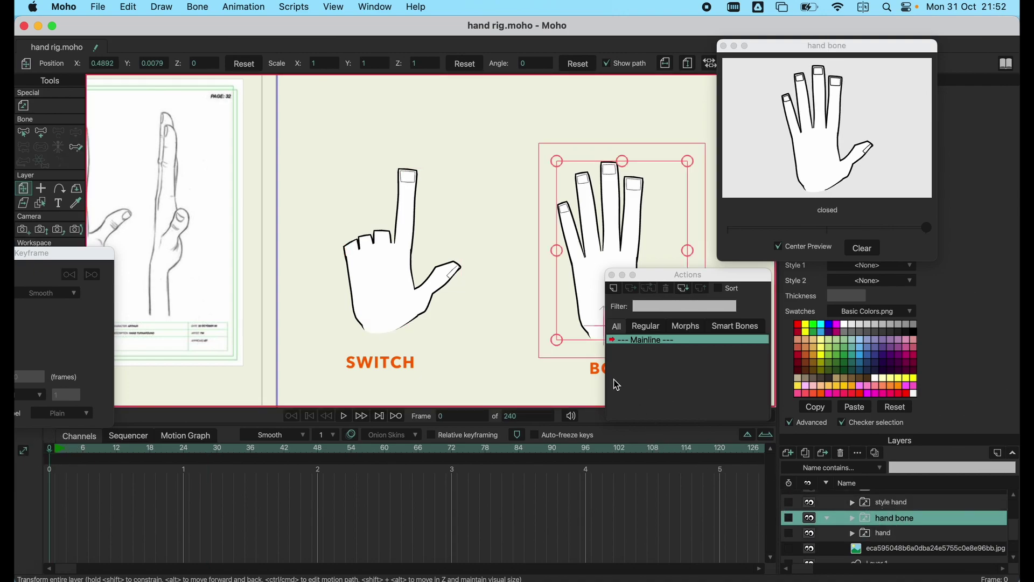
left_click_drag(508, 266, 253, 241)
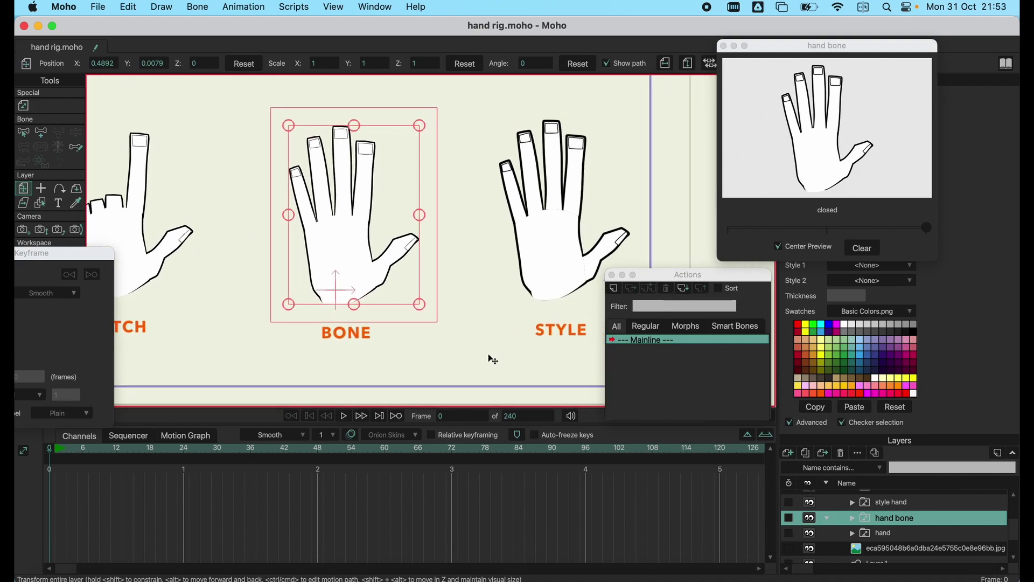
left_click(855, 520)
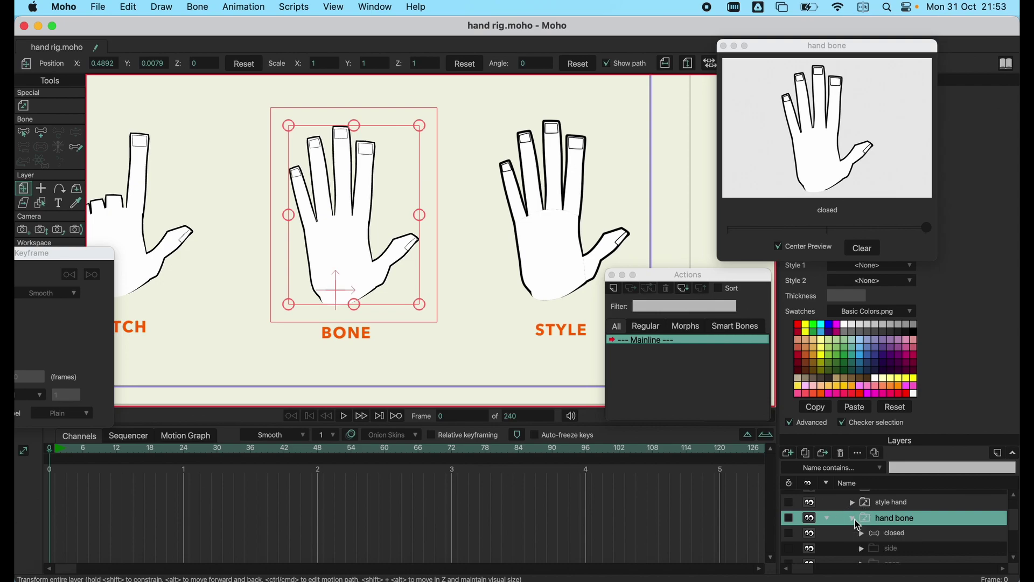
left_click(899, 538)
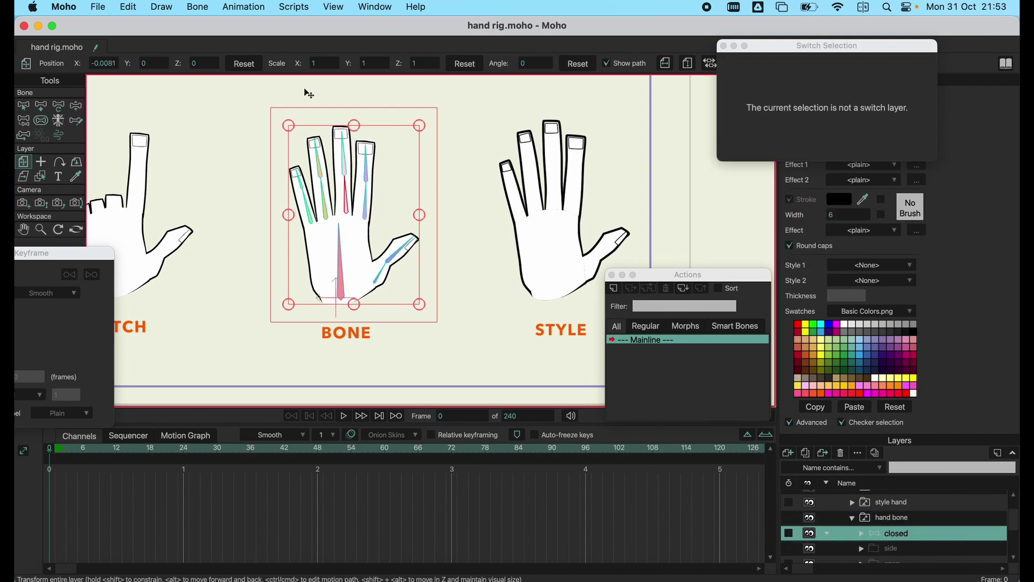
Bend the pinky, ring, index and middle finger bones apart.
left_click(77, 105)
left_click_drag(307, 221, 287, 192)
left_click(325, 192)
left_click_drag(370, 191, 403, 160)
left_click_drag(325, 166, 294, 150)
left_click_drag(381, 156, 350, 151)
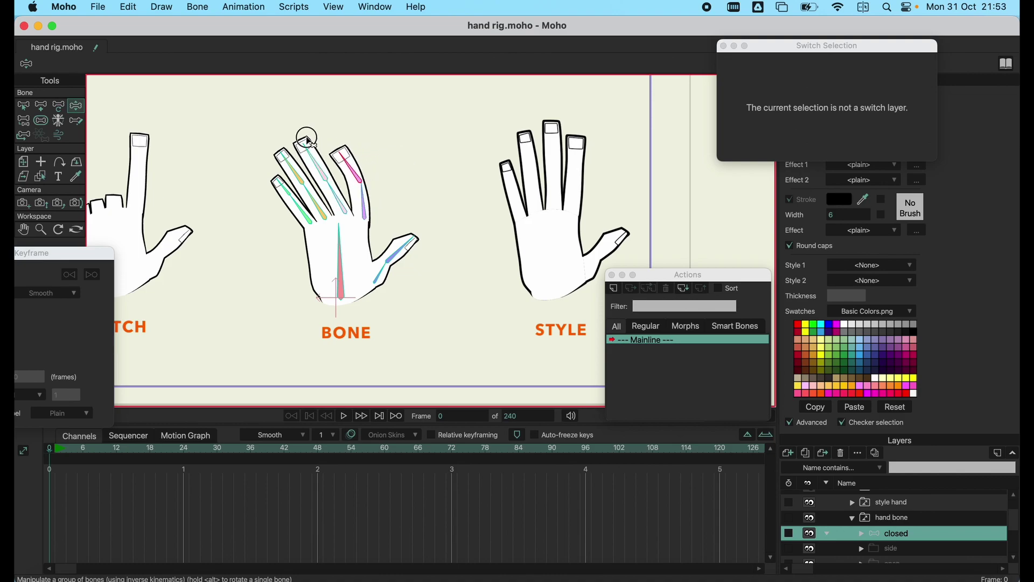
Swing the thumb out horizontally and straighten and spread the remaining fingers into a V.
left_click_drag(403, 242, 464, 268)
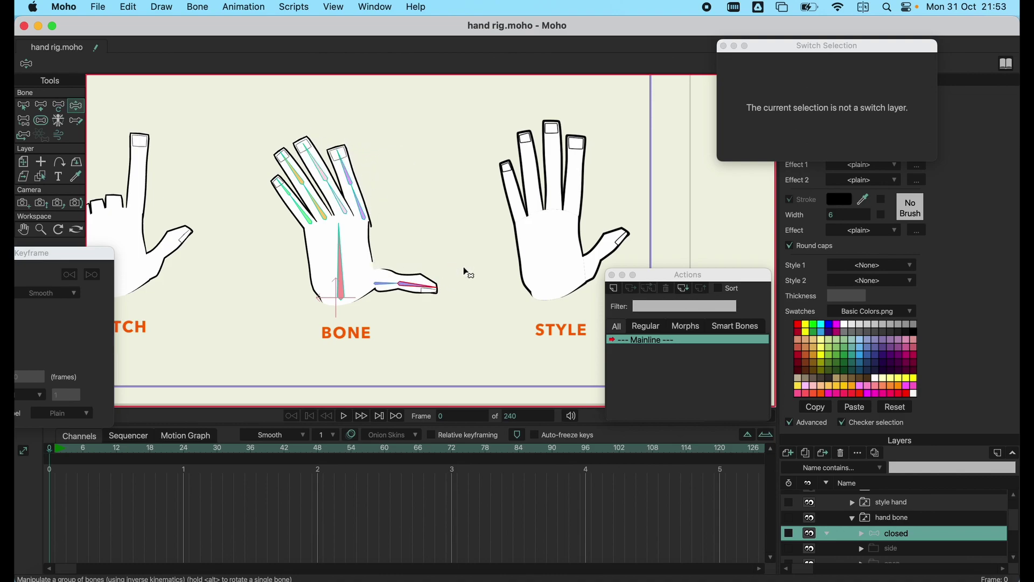
left_click_drag(364, 189, 365, 143)
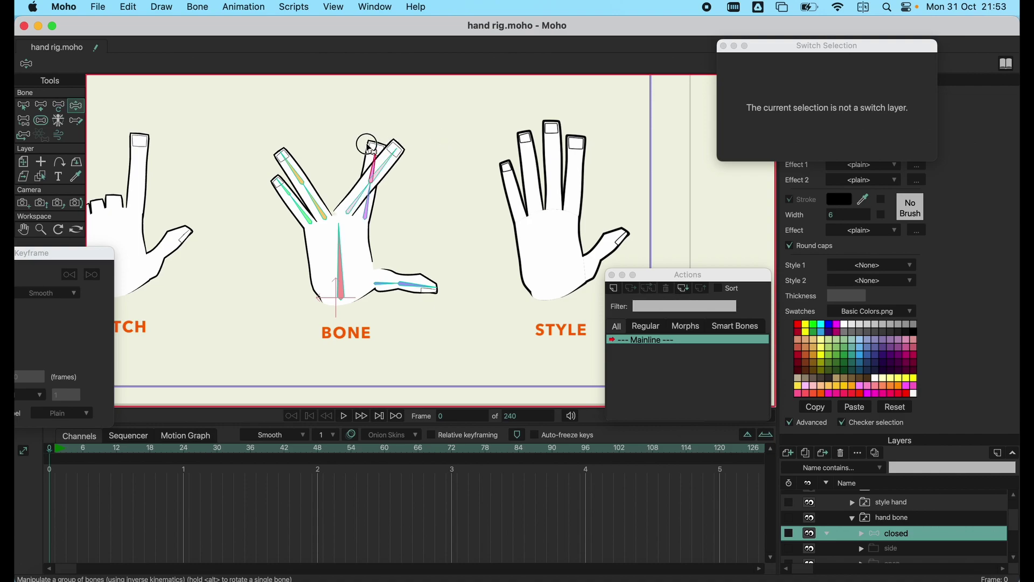
left_click_drag(412, 281, 412, 259)
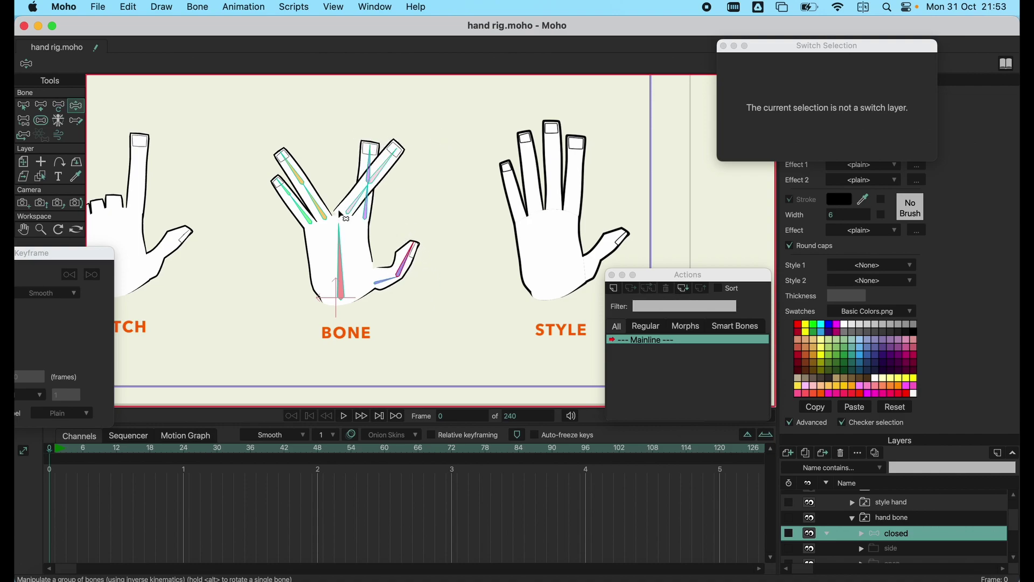
left_click_drag(301, 183, 315, 203)
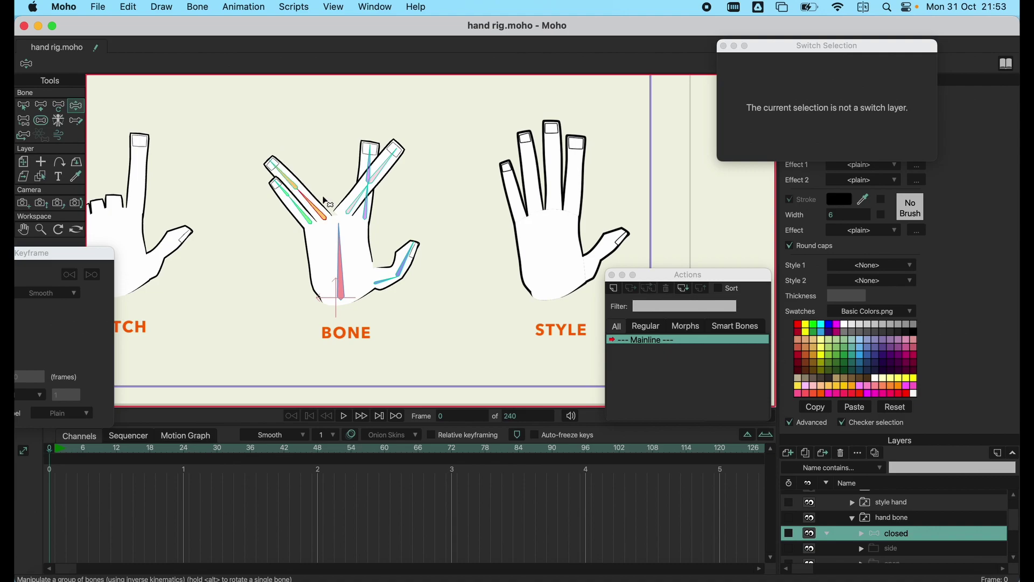
left_click_drag(377, 208, 389, 195)
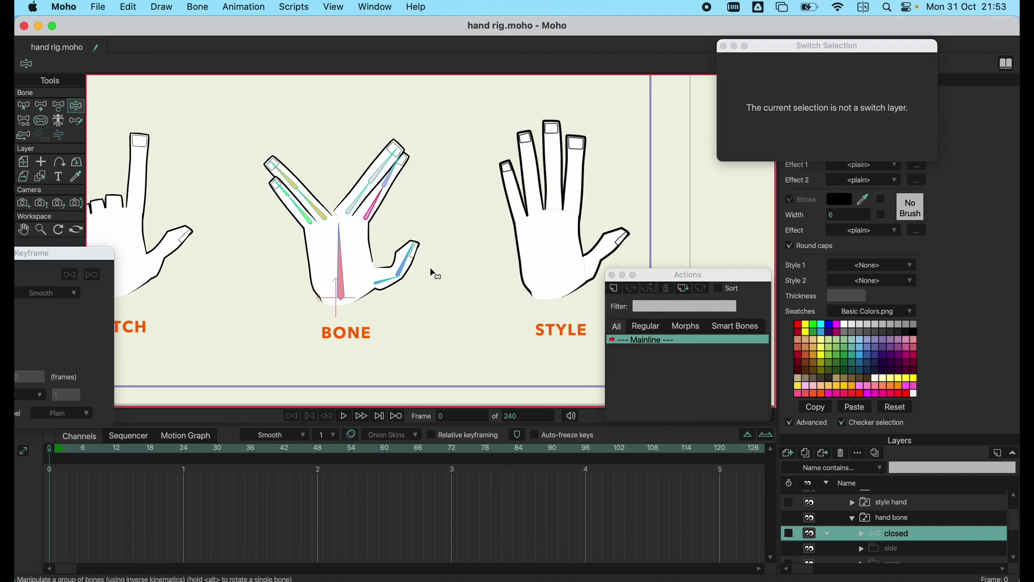
left_click_drag(415, 253, 430, 259)
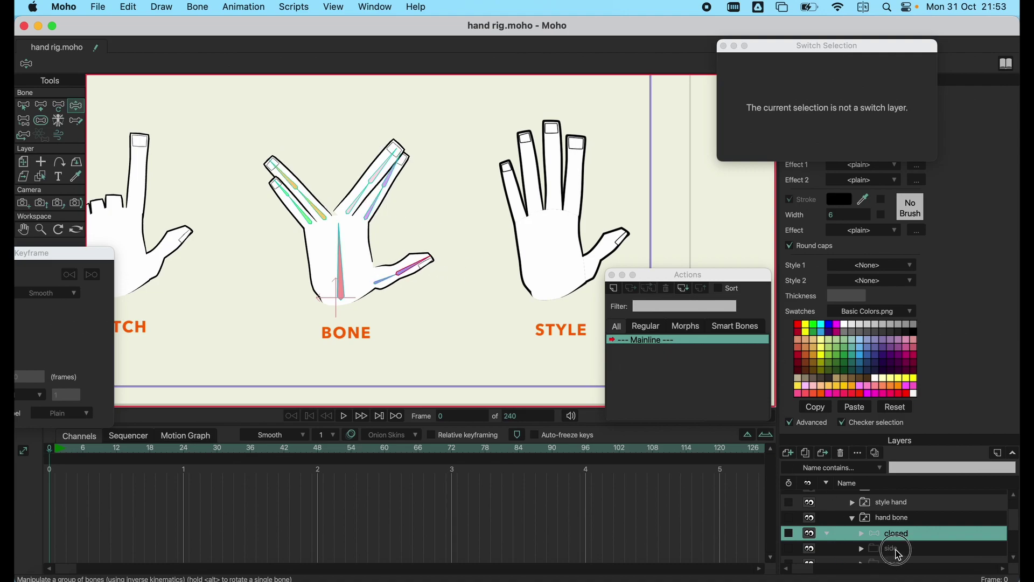
Convert the side hand layer into a bone layer.
left_click(898, 549)
scroll(900, 549, "down", 1)
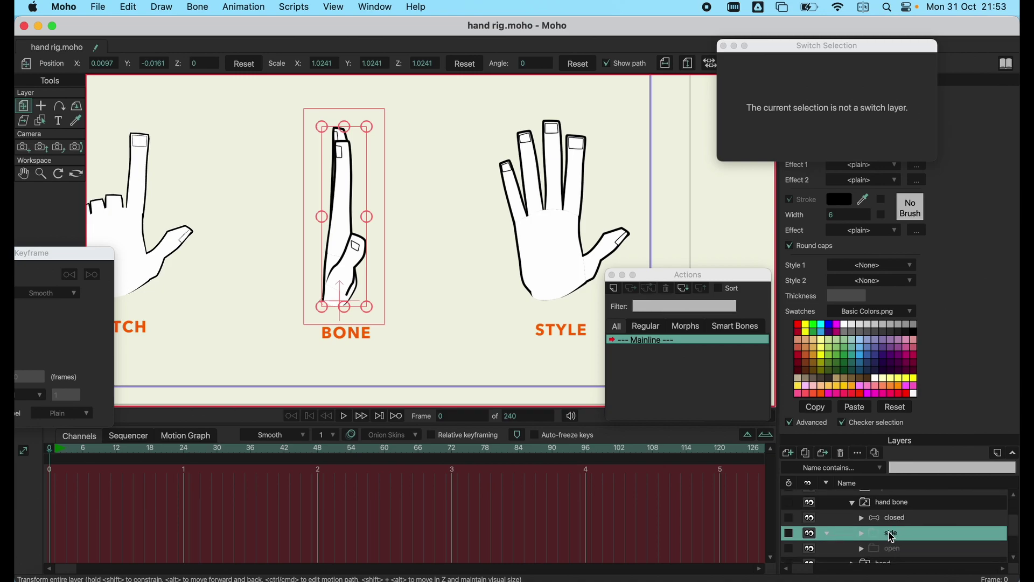
right_click(893, 537)
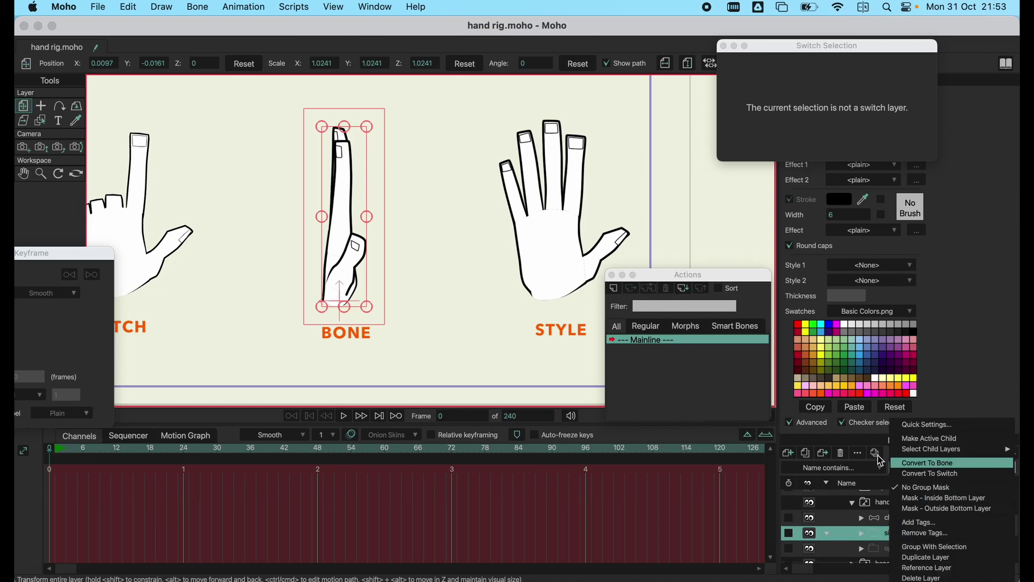
left_click(881, 461)
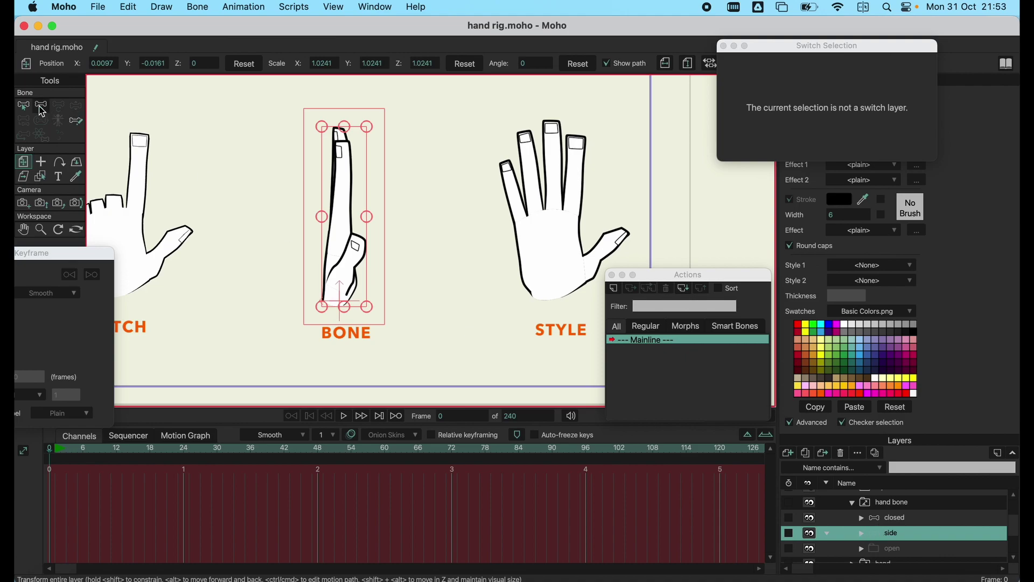
Draw a chain of bones up the pointing finger and select bone B1 at its base.
left_click(41, 105)
mouse_move(341, 302)
left_mouse_down()
mouse_move(340, 185)
mouse_move(343, 263)
mouse_move(341, 216)
left_mouse_up()
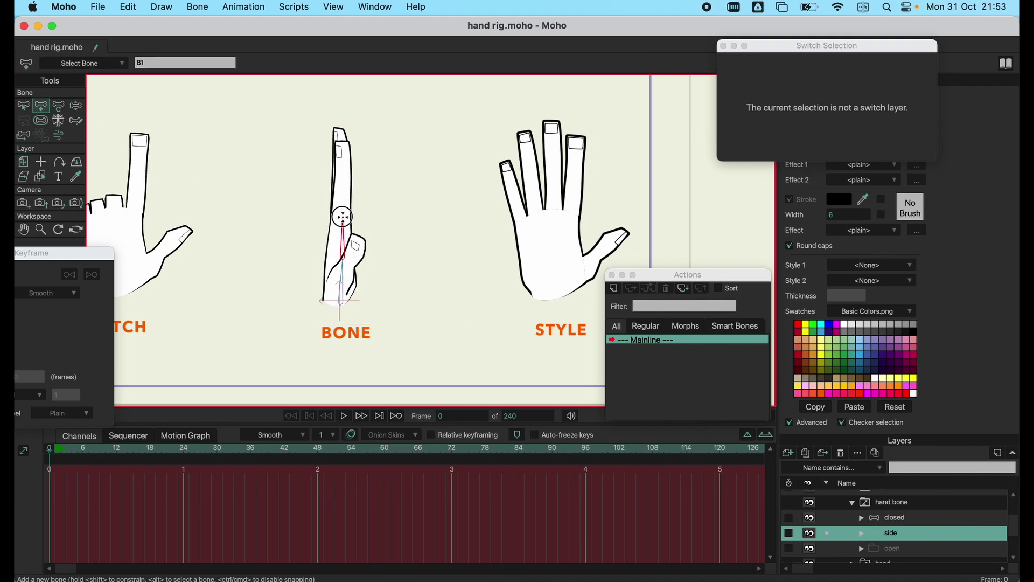
left_click_drag(342, 217, 341, 132)
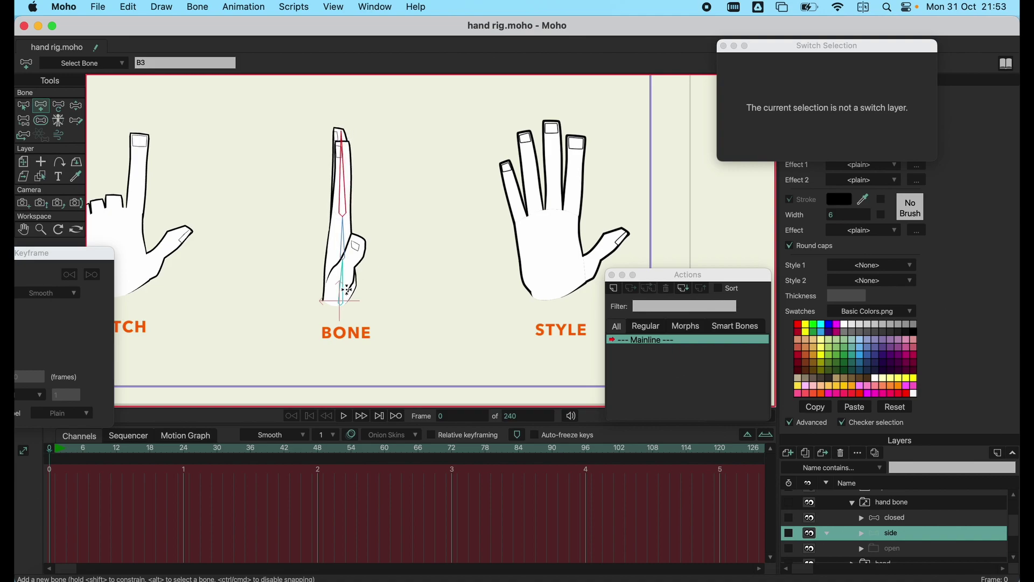
left_click(23, 105)
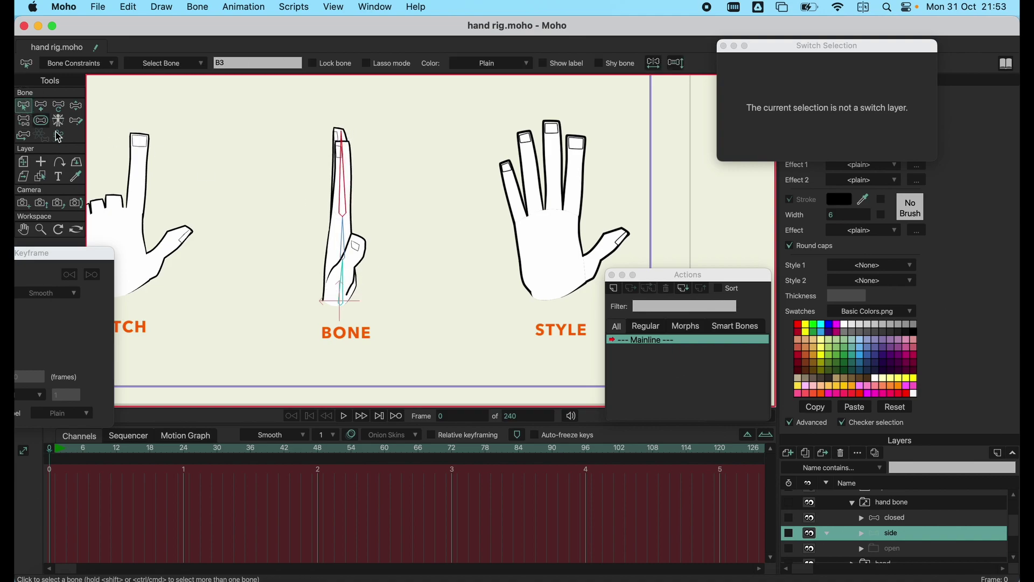
left_click(341, 299)
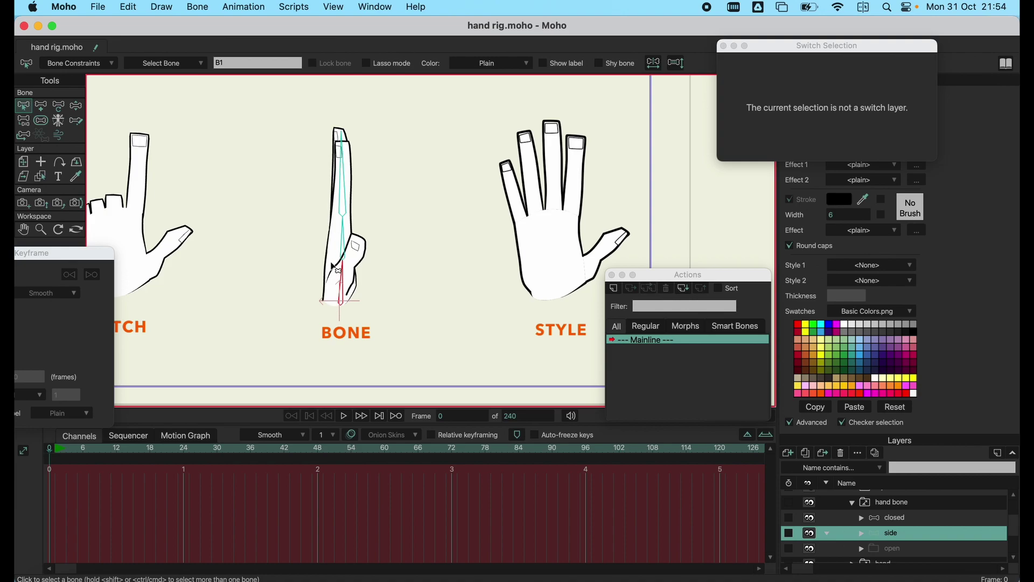
Show the bone strength regions and test-bend the finger bone chain.
left_click(41, 124)
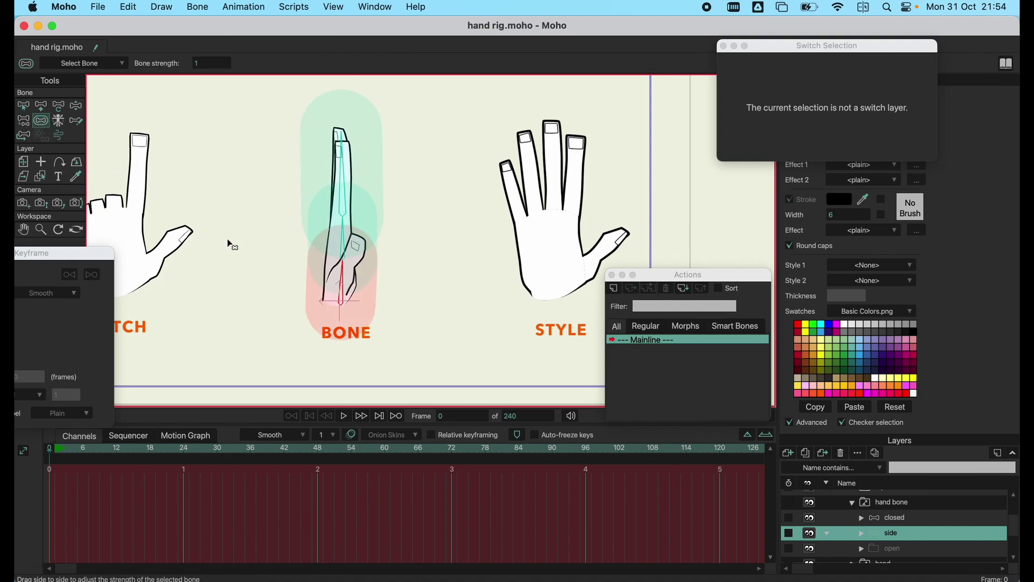
left_click(76, 105)
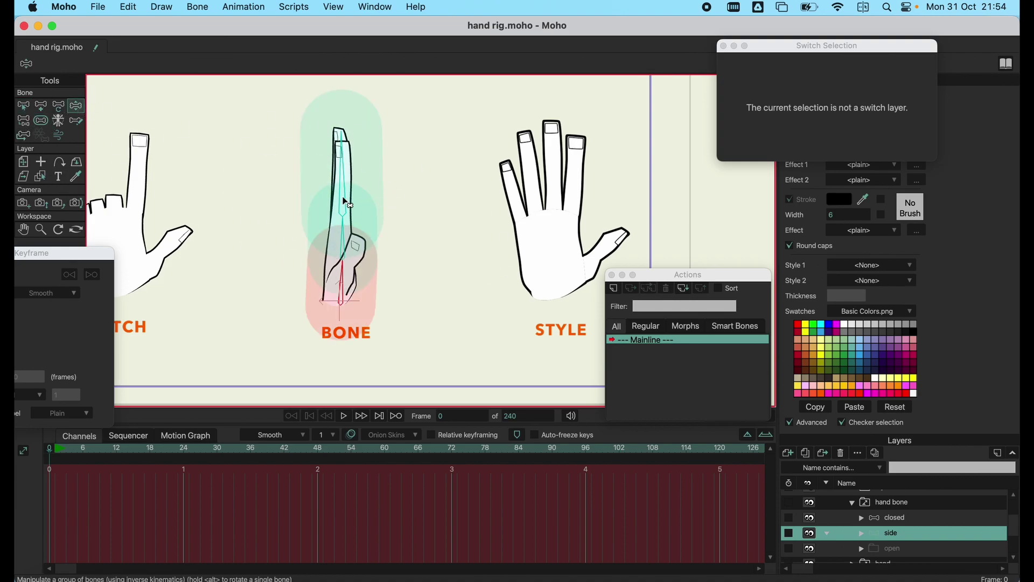
left_click_drag(345, 200, 361, 125)
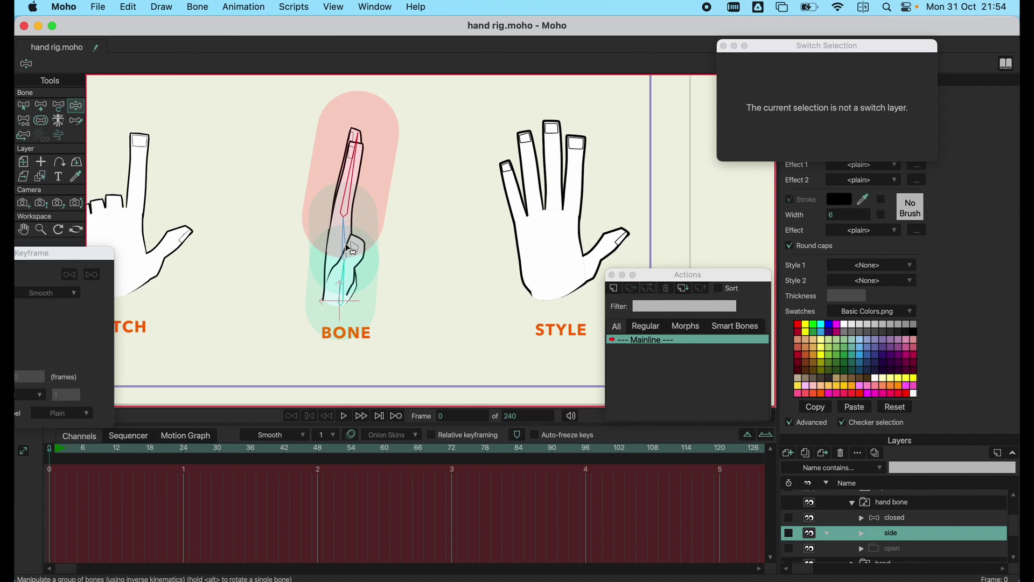
left_click_drag(353, 250, 334, 169)
left_click(23, 105)
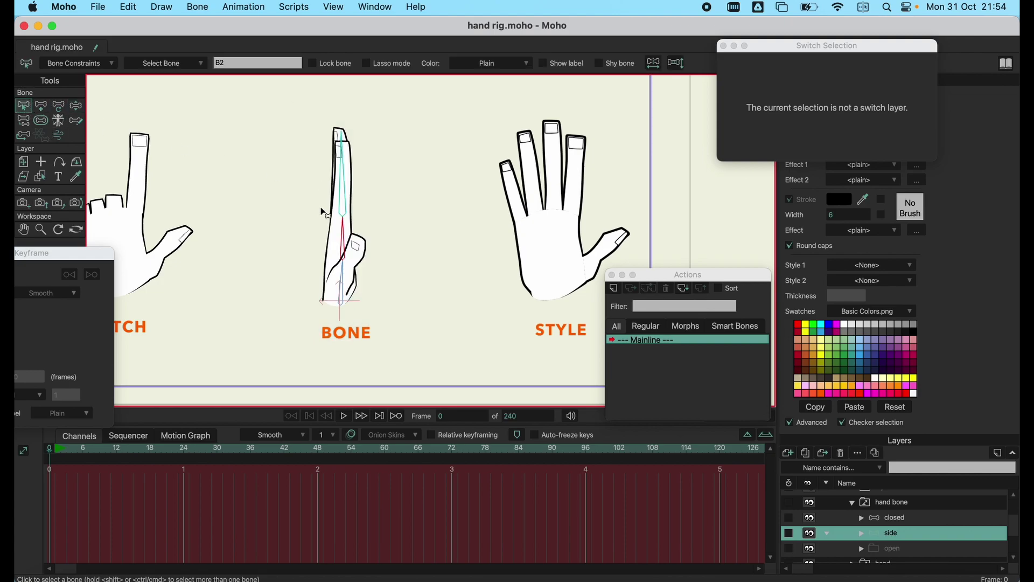
Check the side group's thumb, point, middle and ring sublayers, then select bones B3 and B1.
left_click(865, 539)
left_click(892, 549)
left_click(900, 520)
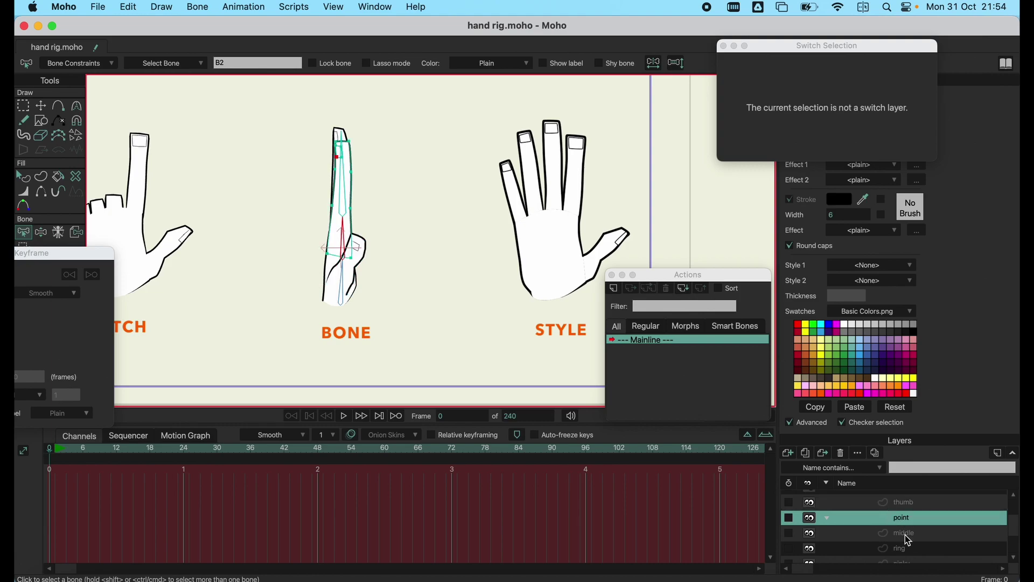
left_click(908, 535)
left_click(910, 546)
scroll(908, 526, "up", 3)
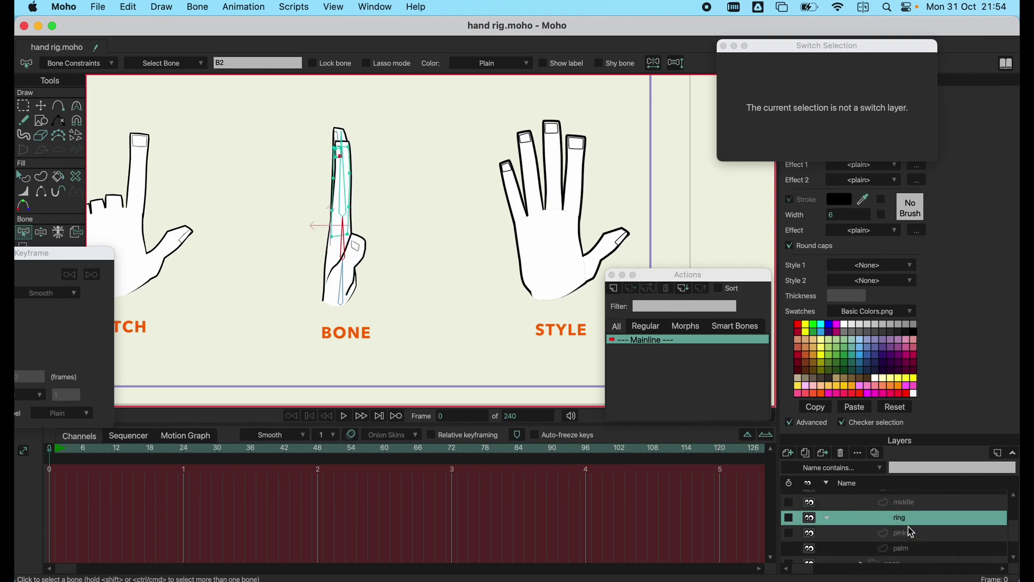
left_click(859, 521)
left_click(862, 519)
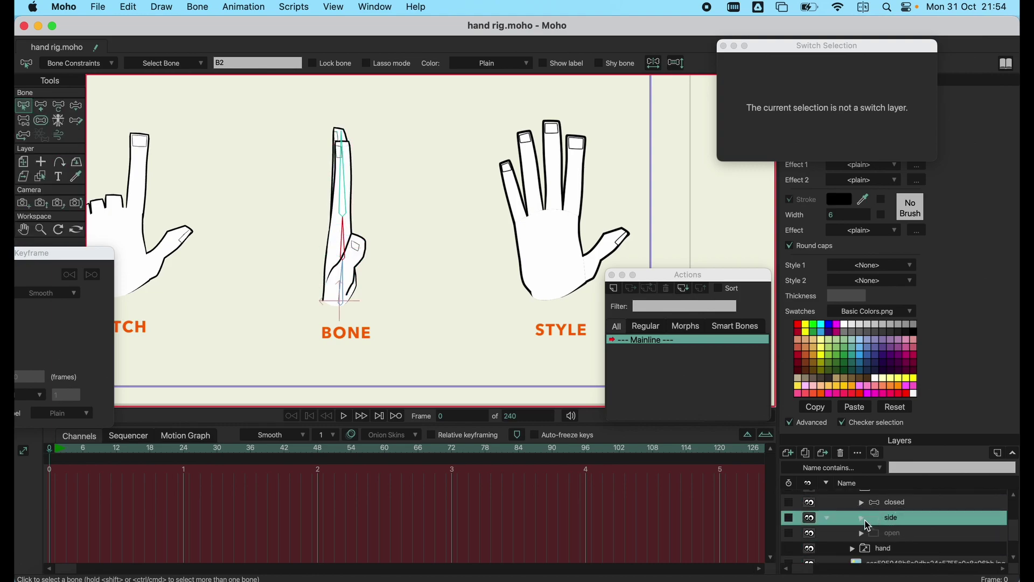
key("Down")
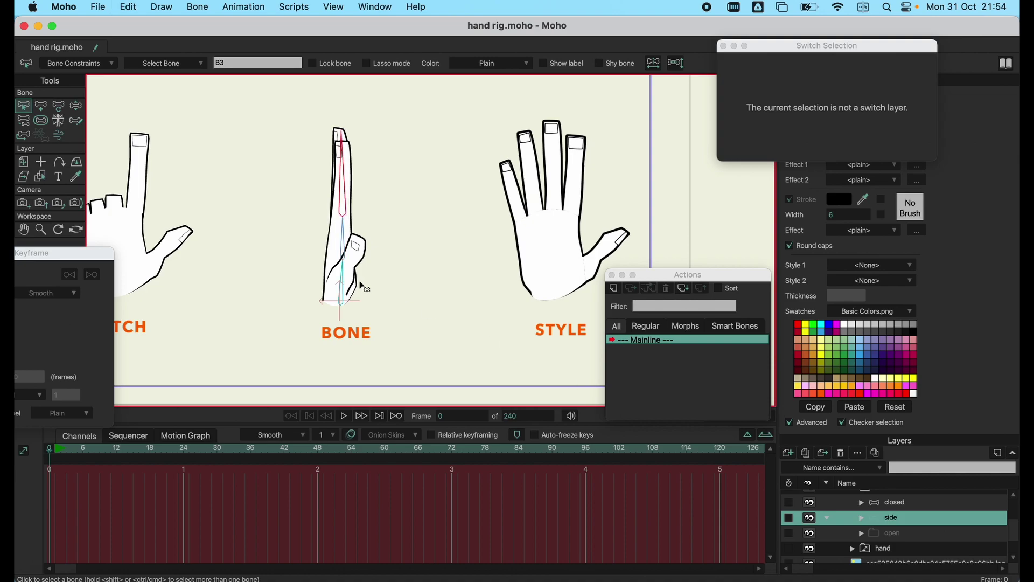
key("Down")
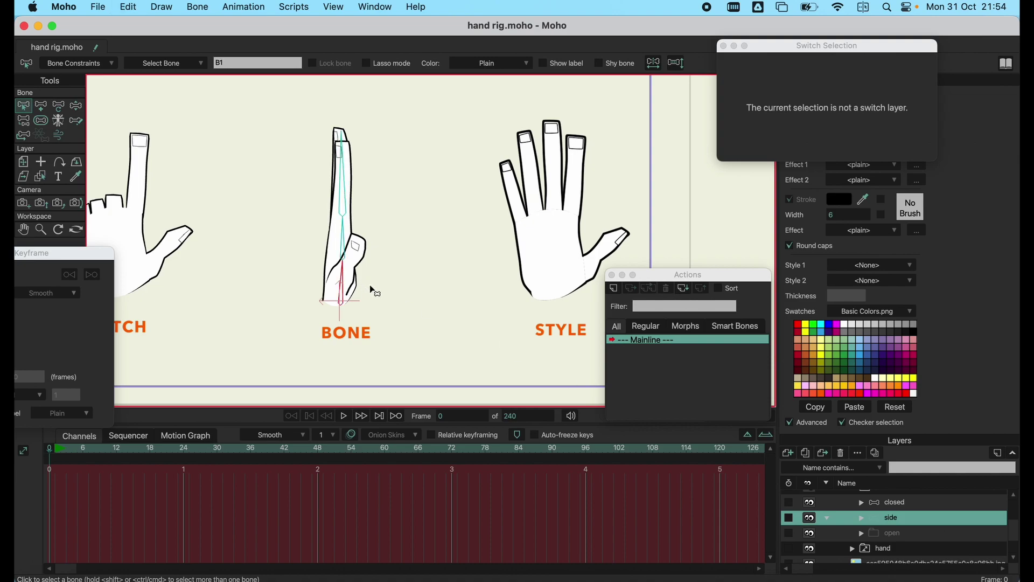
On the bone hand's closed layer, test-bend the ring, index and leftmost fingers and the thumb.
scroll(906, 522, "up", 1)
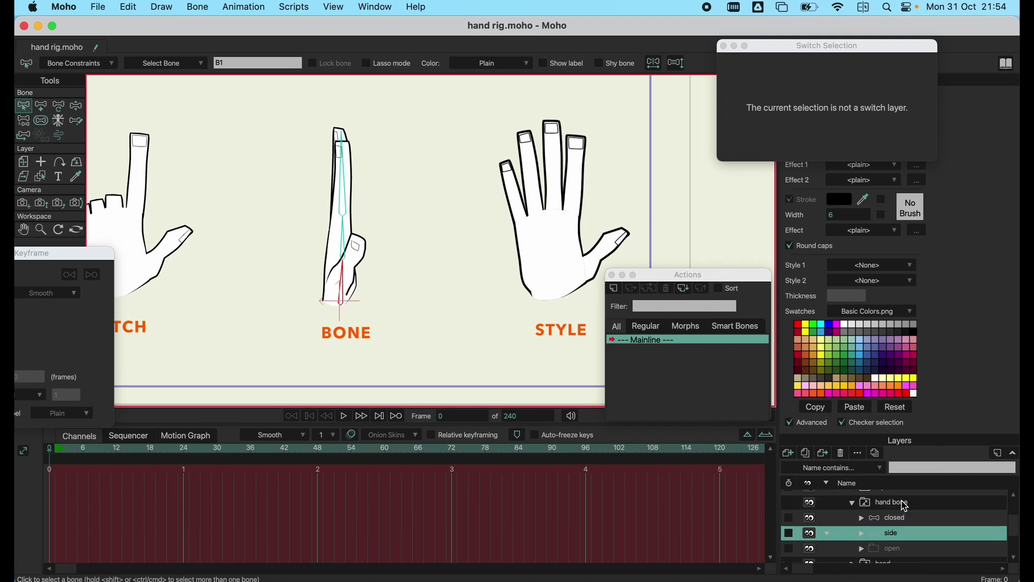
left_click(903, 521)
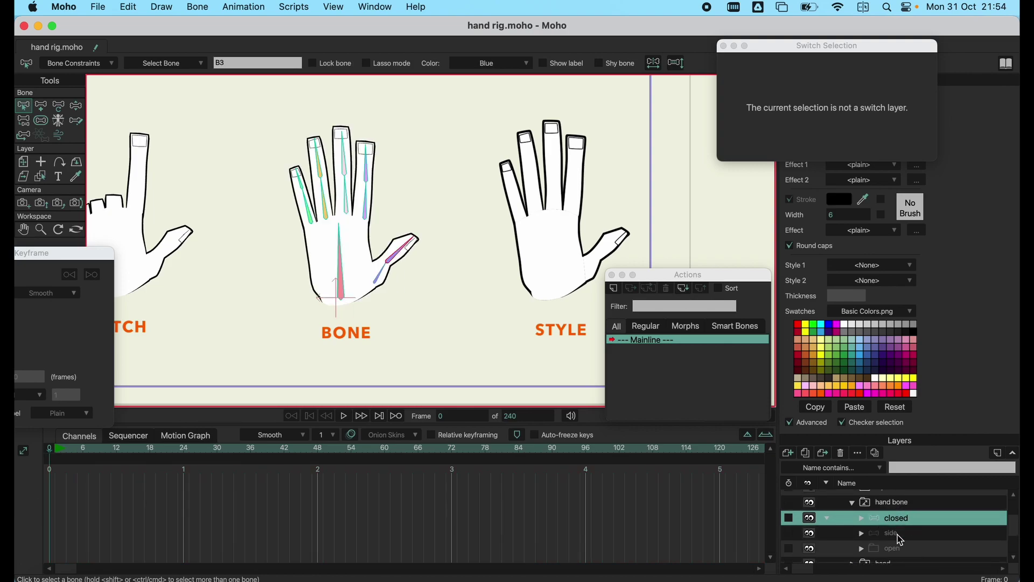
left_click(75, 106)
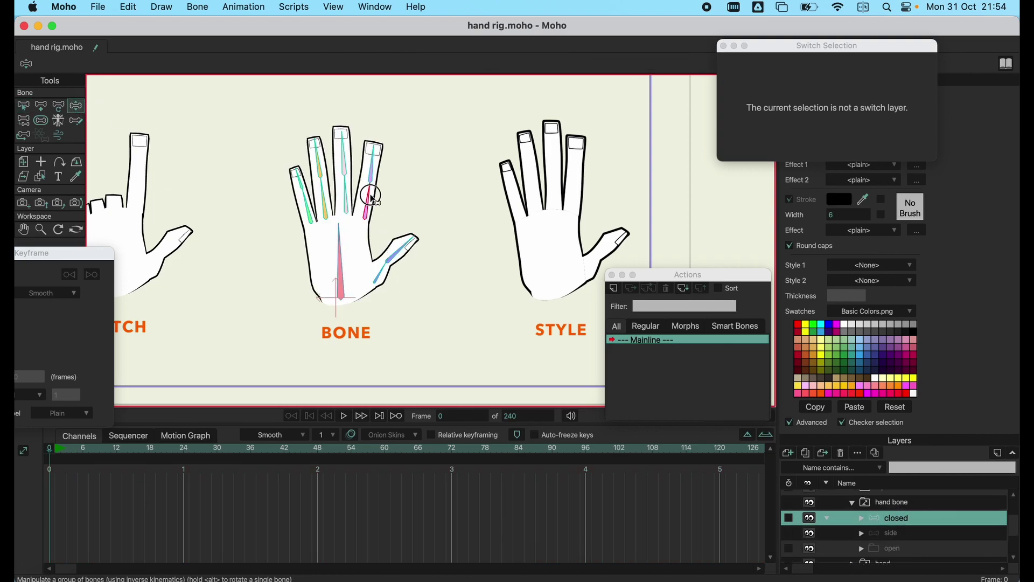
left_click_drag(370, 198, 381, 156)
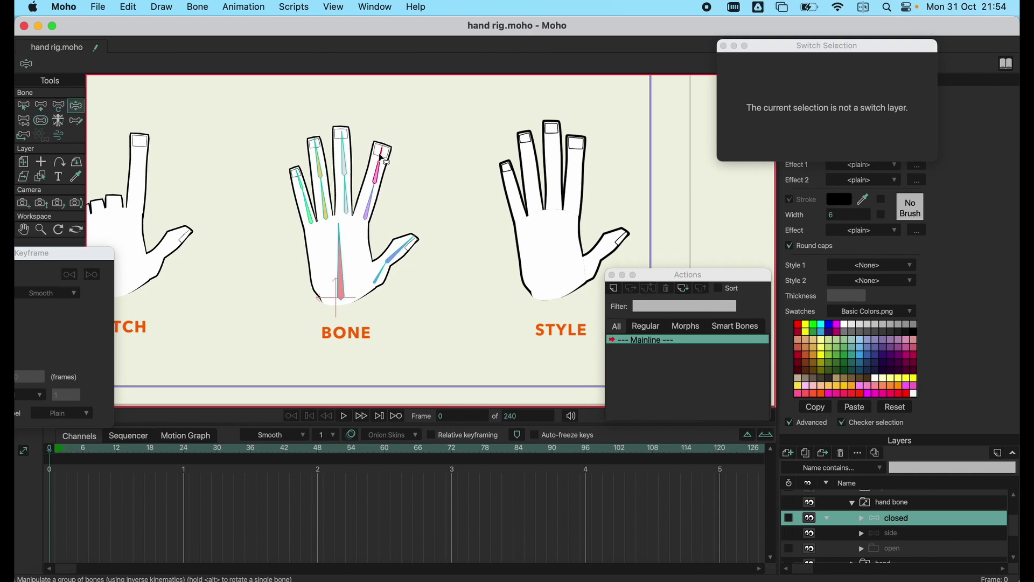
left_click_drag(312, 203, 270, 183)
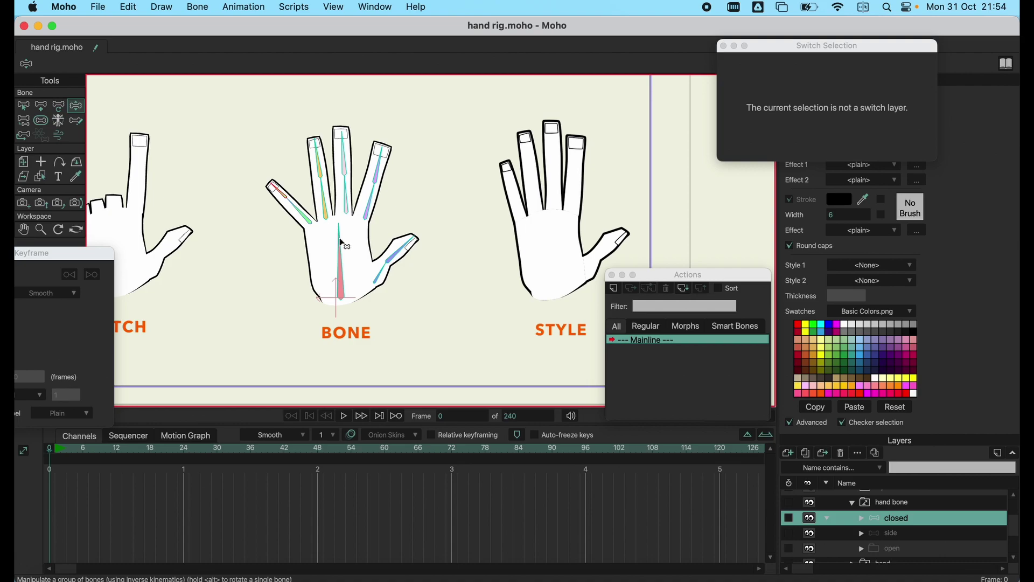
mouse_move(340, 241)
left_mouse_down()
mouse_move(331, 240)
mouse_move(340, 242)
left_mouse_up()
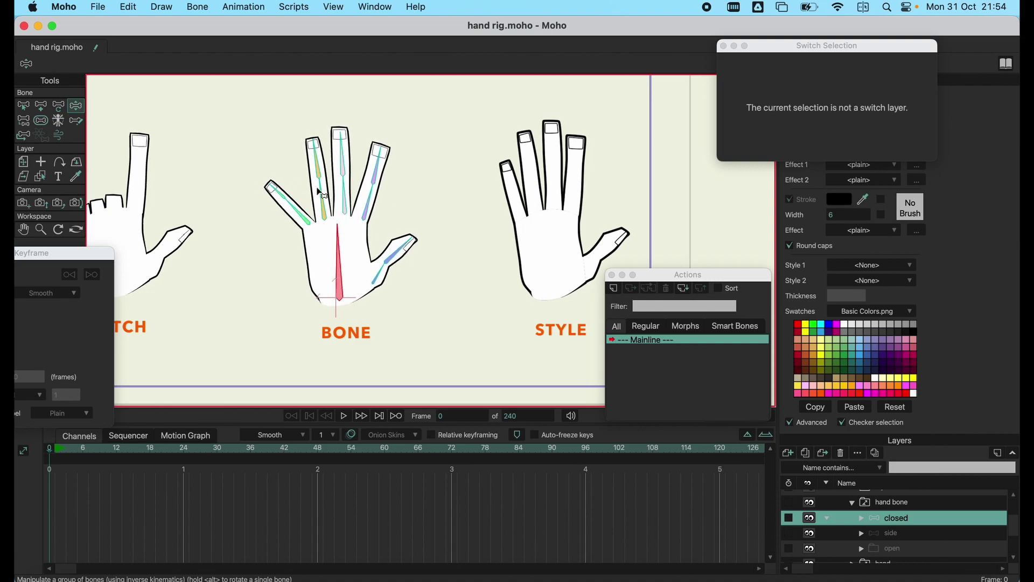
left_click_drag(322, 193, 295, 192)
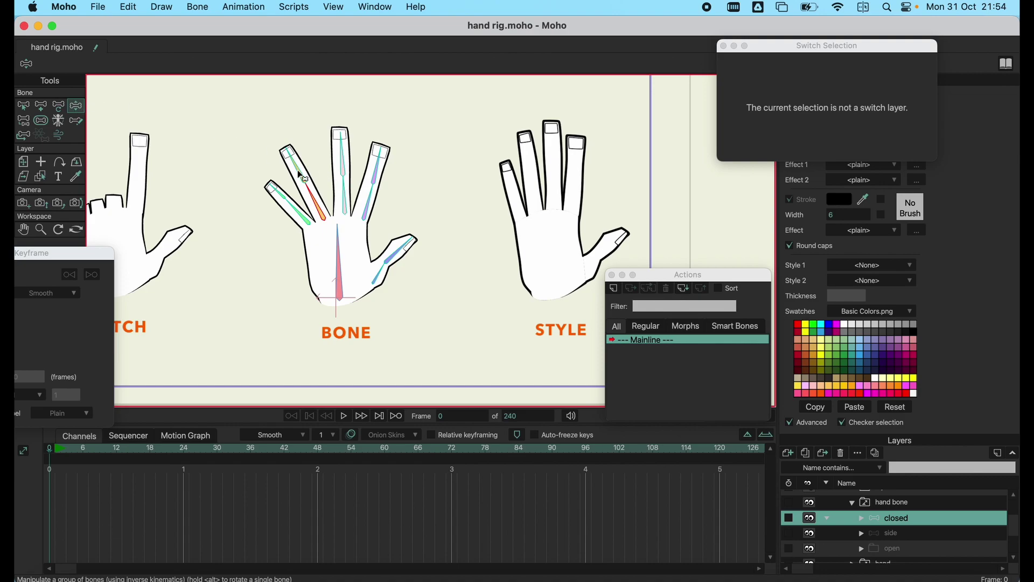
left_click_drag(303, 174, 362, 133)
left_click_drag(377, 173, 424, 170)
left_click_drag(408, 247, 584, 240)
left_click_drag(414, 311, 409, 253)
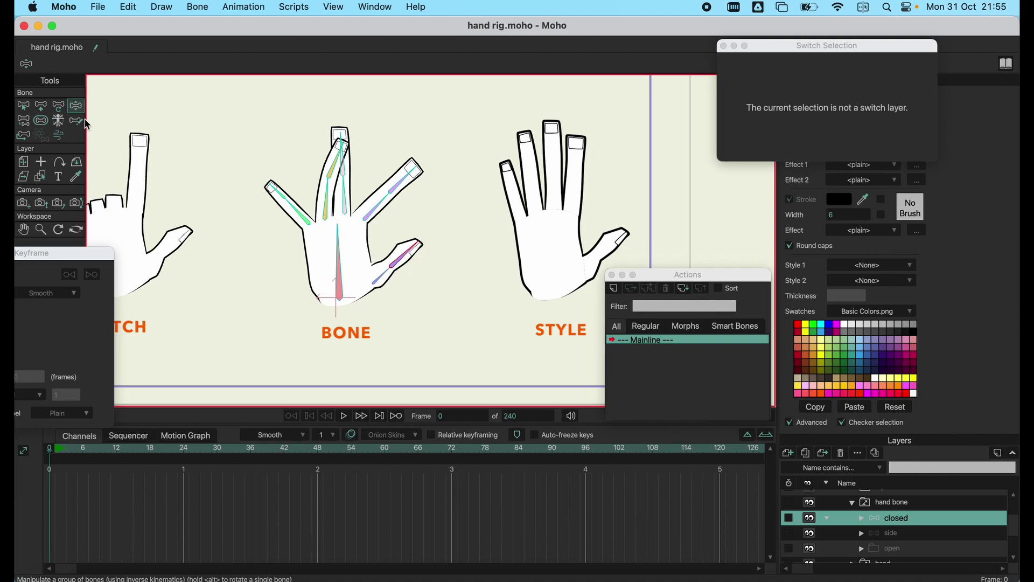
Reset the pose, select bone B9, and swing the fingers back upright into an open fan.
left_click(22, 106)
left_click(319, 155)
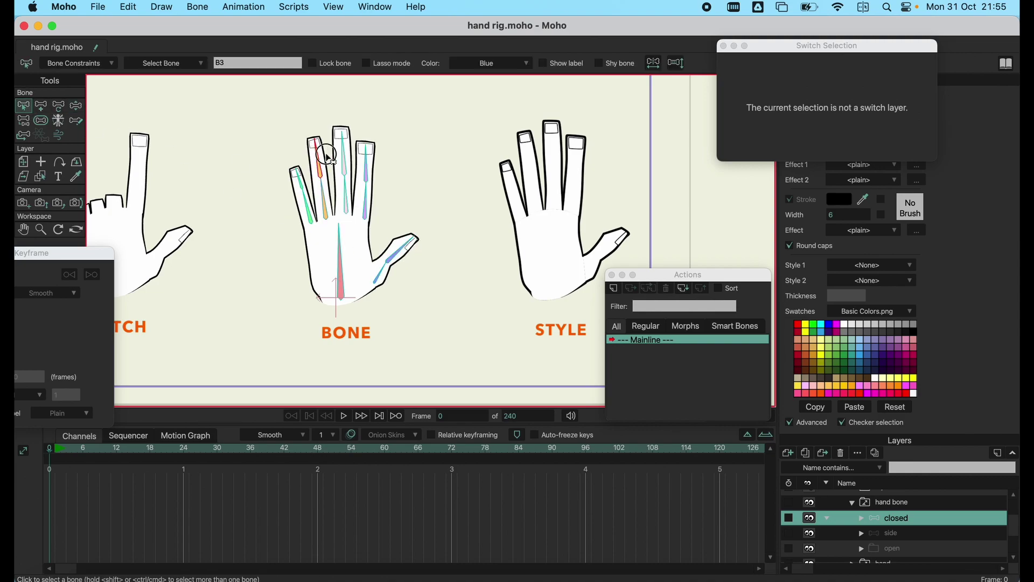
left_click(81, 107)
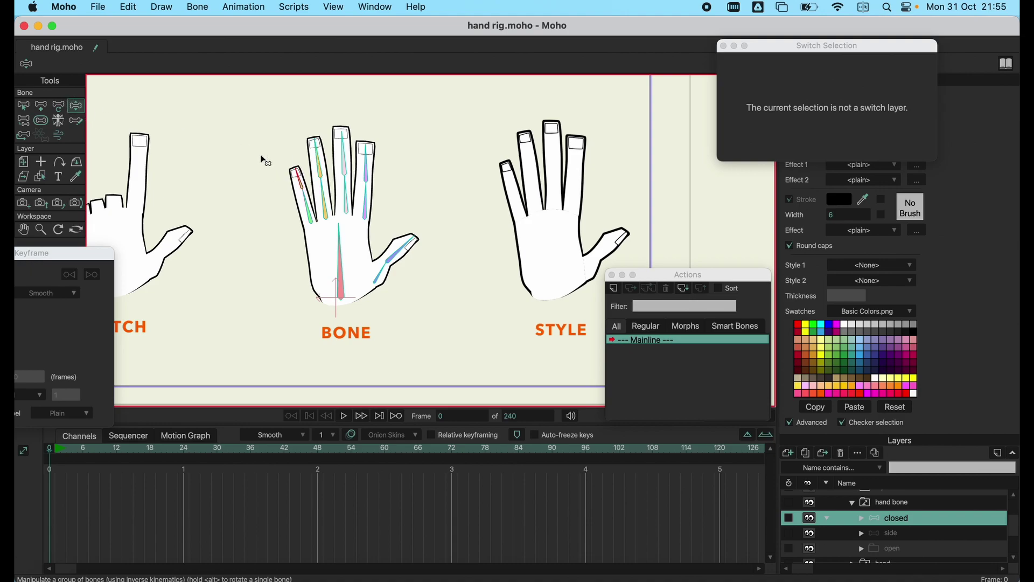
left_click_drag(325, 162, 333, 205)
left_click_drag(348, 161, 351, 123)
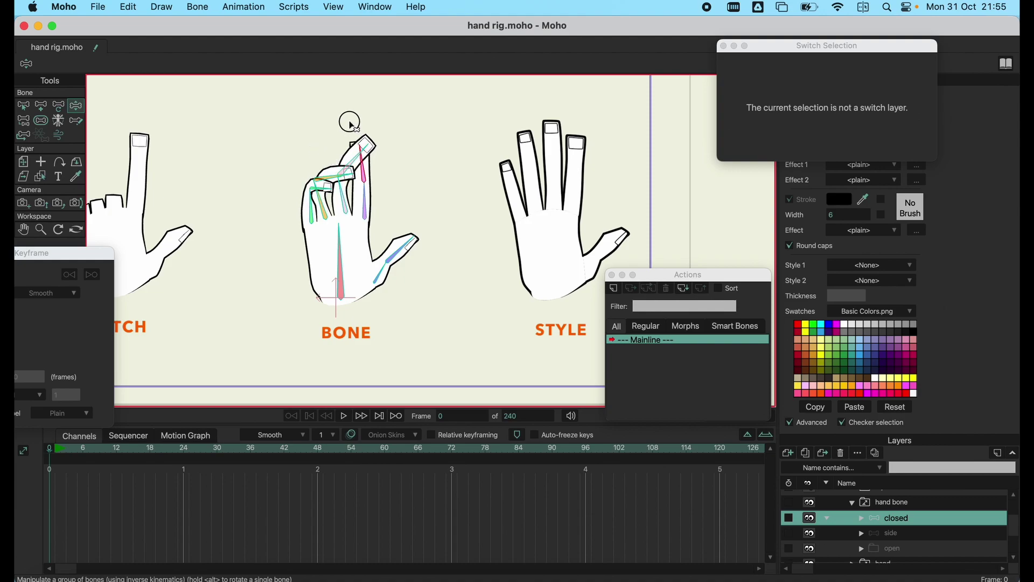
left_click_drag(341, 189, 305, 132)
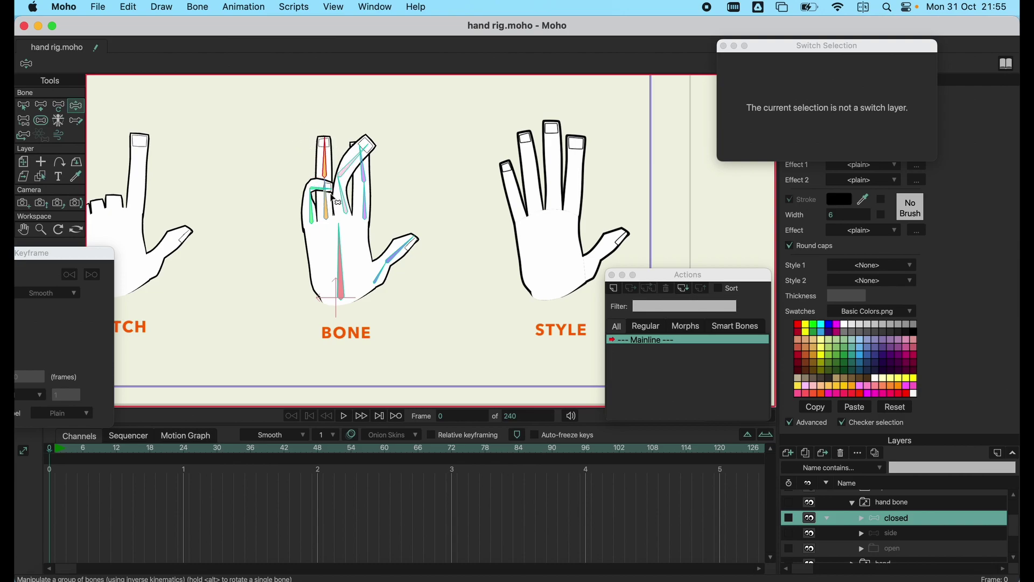
left_click_drag(323, 191, 281, 127)
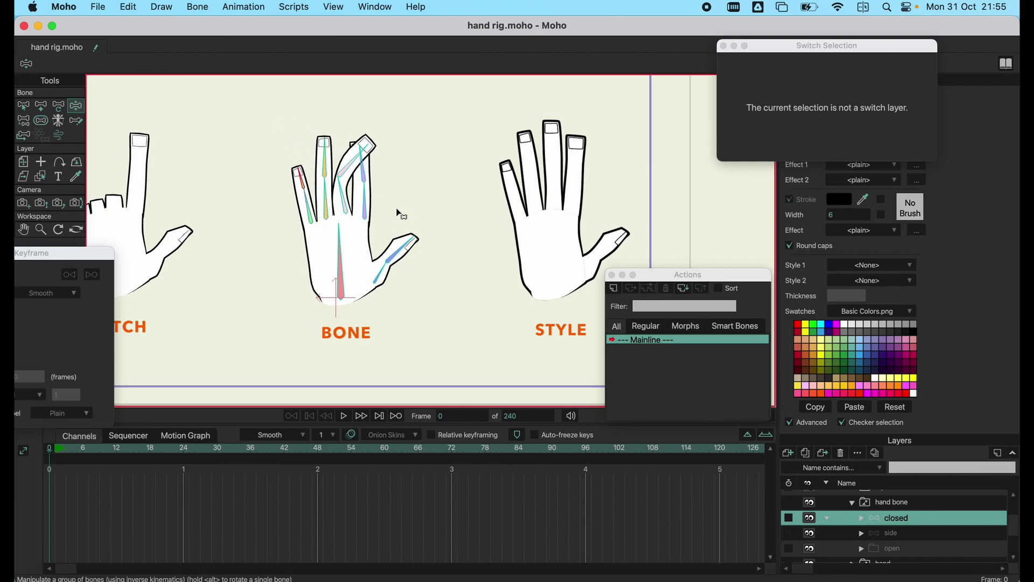
left_click_drag(352, 172, 427, 122)
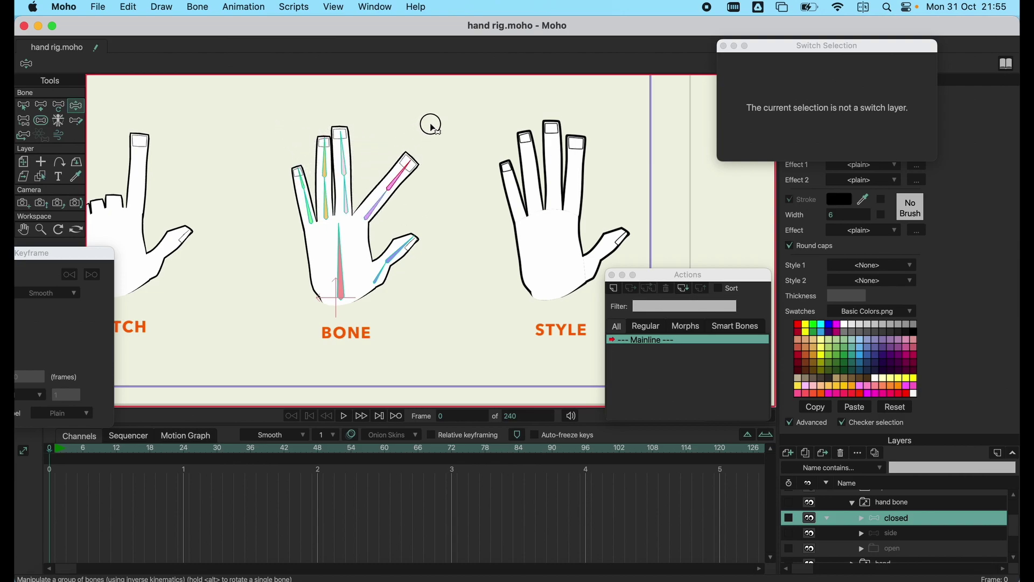
mouse_move(324, 141)
left_mouse_down()
mouse_move(286, 135)
mouse_move(261, 173)
mouse_move(261, 198)
mouse_move(272, 161)
mouse_move(306, 141)
left_mouse_up()
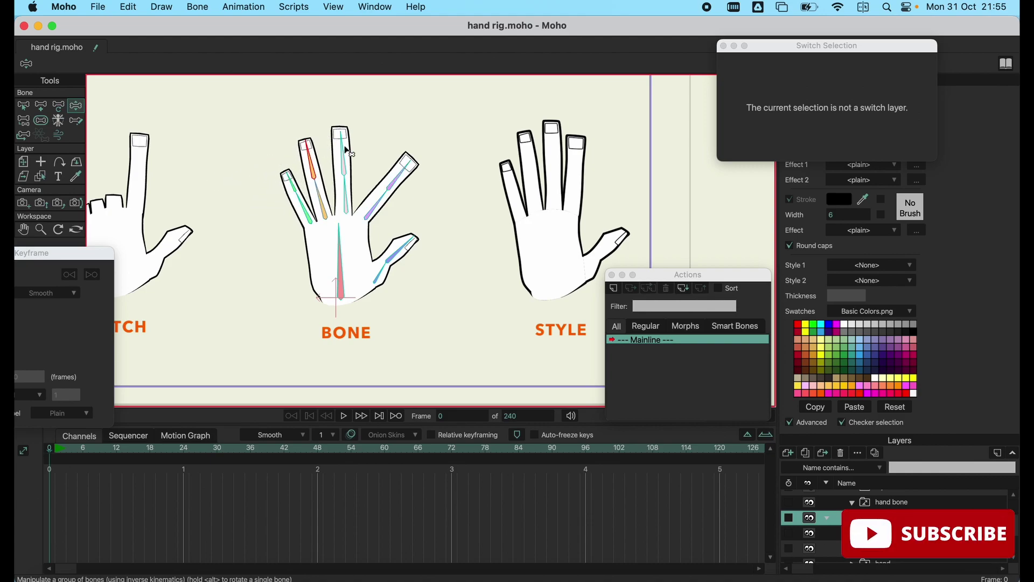
left_click_drag(397, 171, 376, 149)
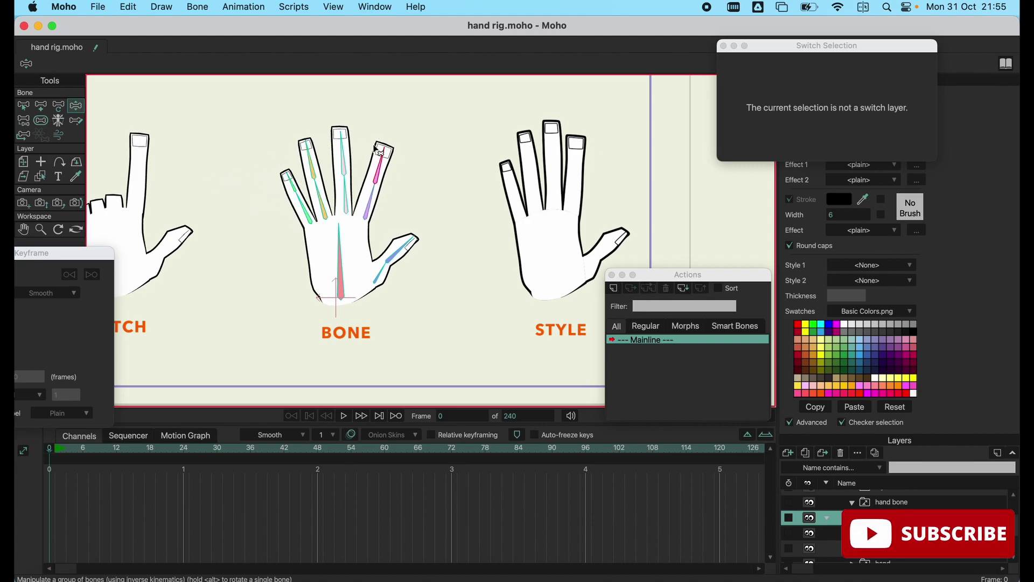
Collapse the hand bone group and cycle the style hand through its poses.
left_click(23, 106)
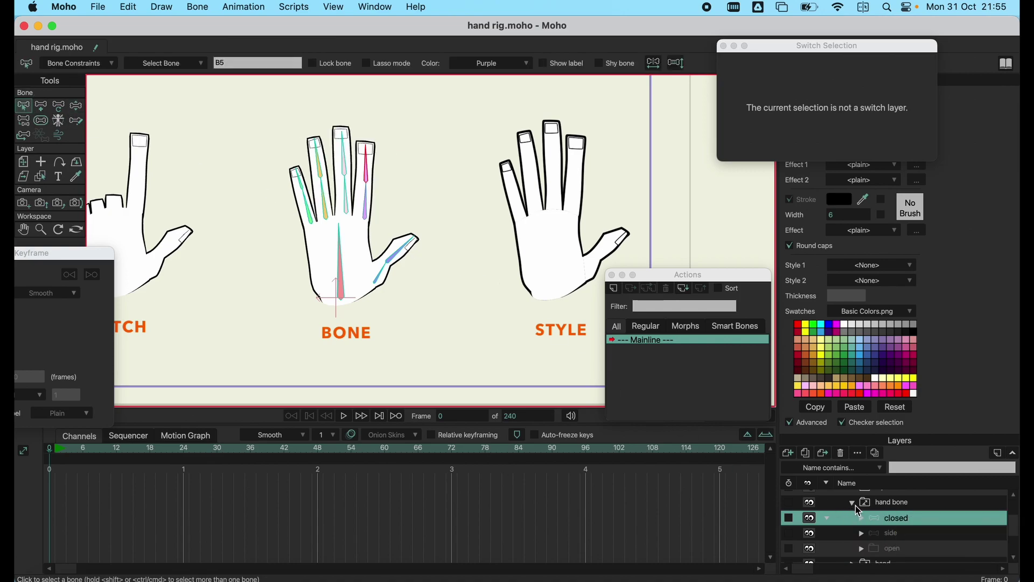
scroll(914, 521, "up", 1)
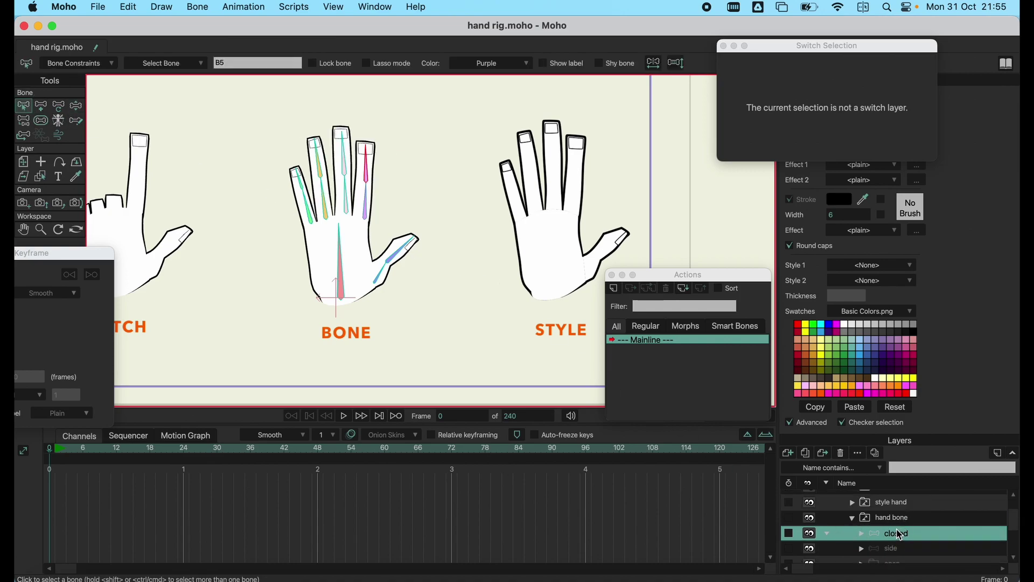
left_click(856, 521)
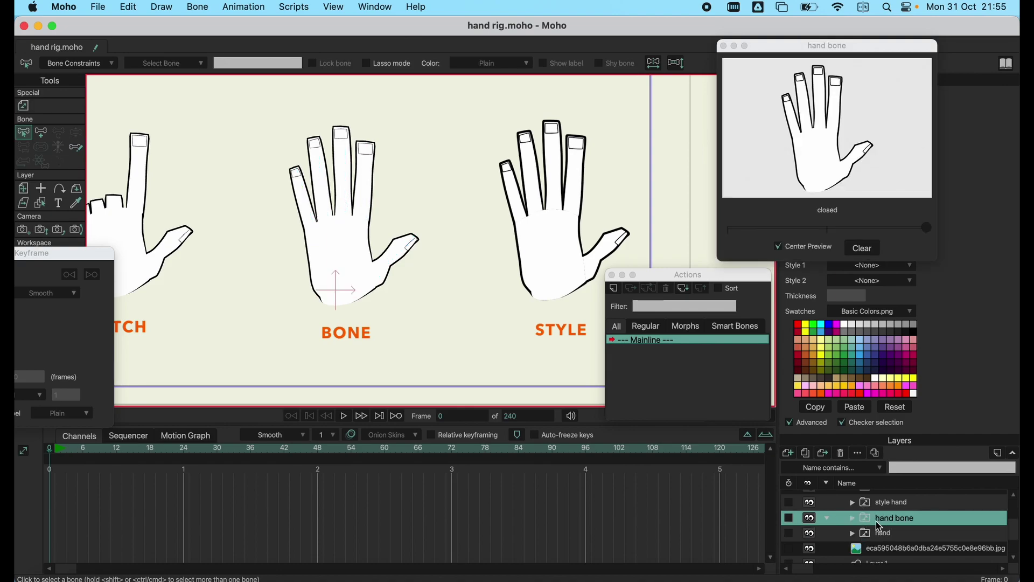
scroll(890, 517, "up", 1)
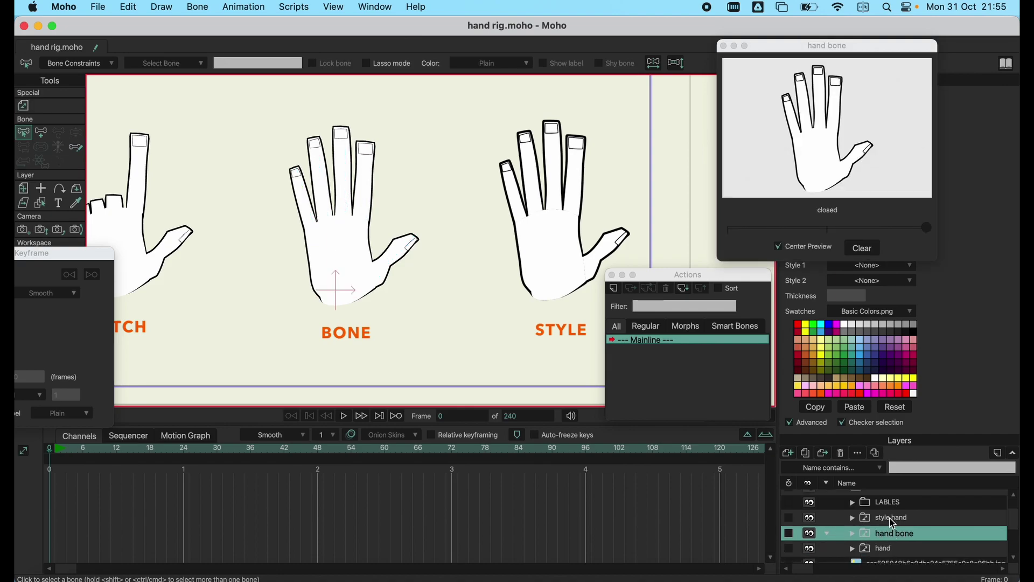
left_click(890, 518)
left_click_drag(820, 219, 853, 234)
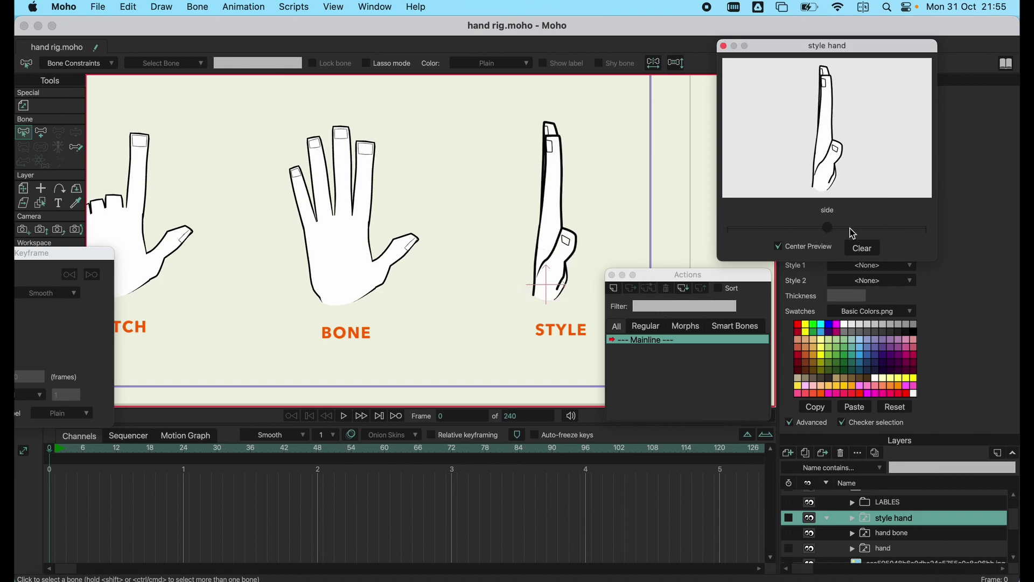
Expand the hand bone group and select its closed layer.
left_click(889, 532)
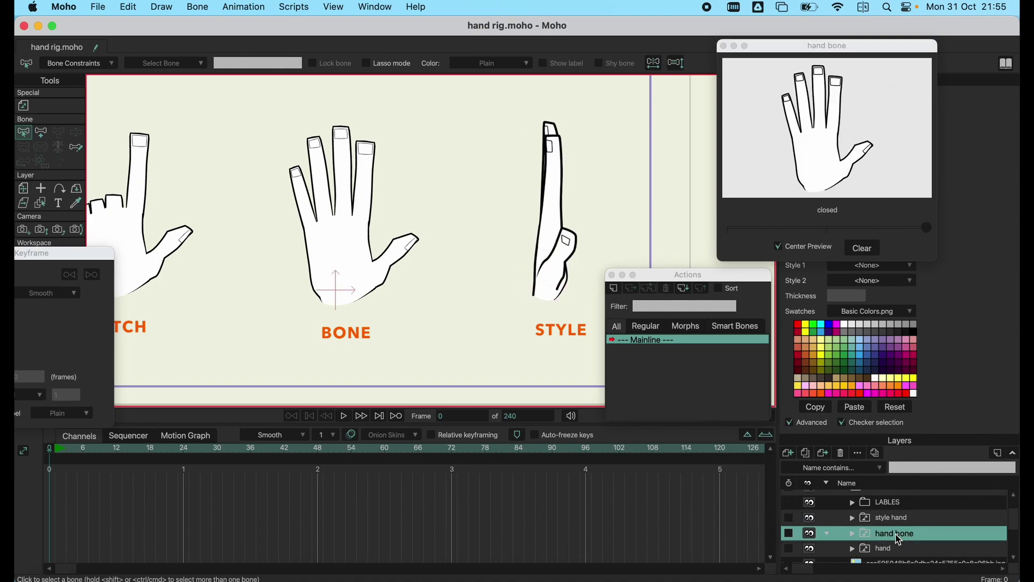
left_click(853, 533)
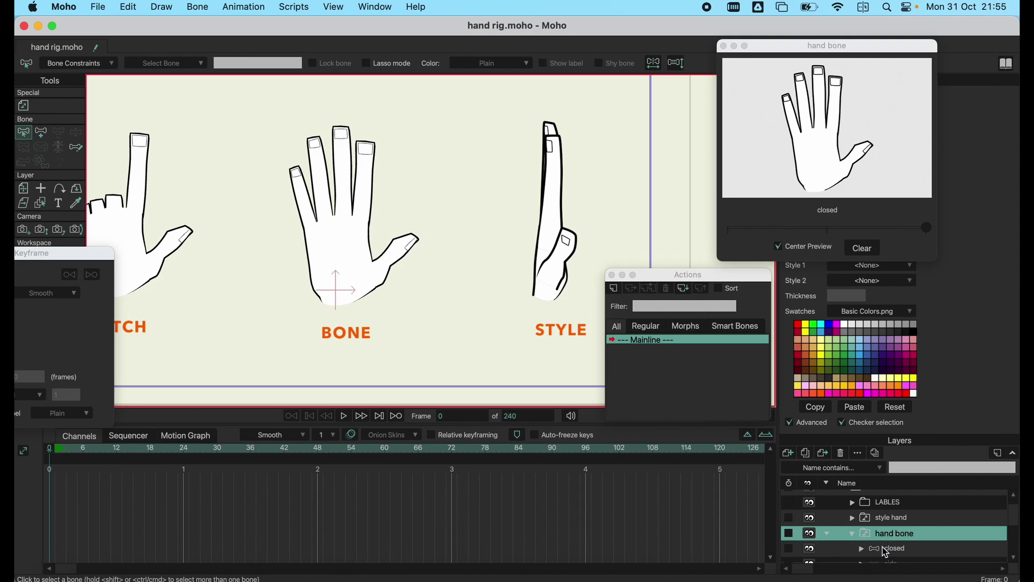
left_click(887, 551)
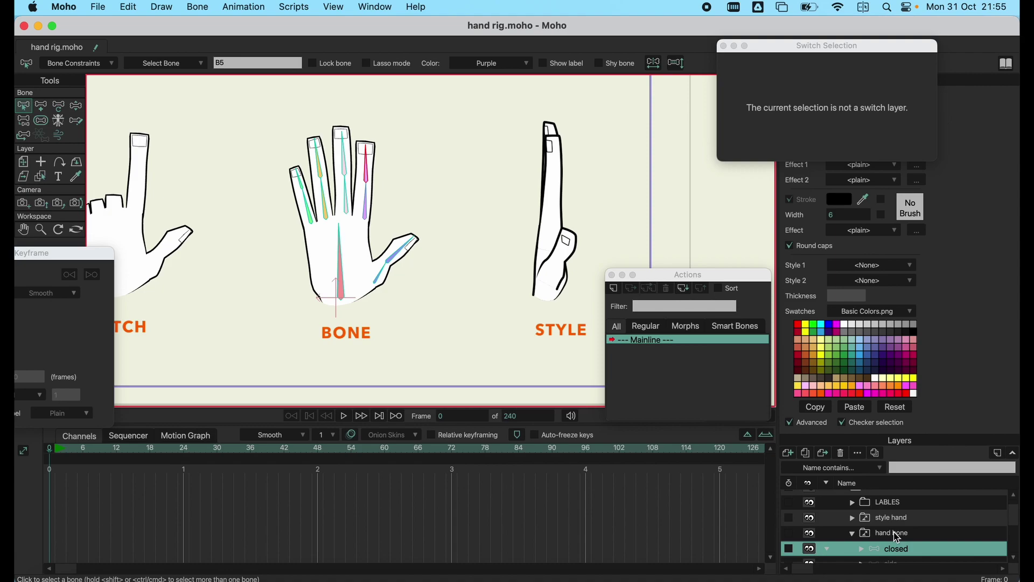
scroll(896, 535, "down", 1)
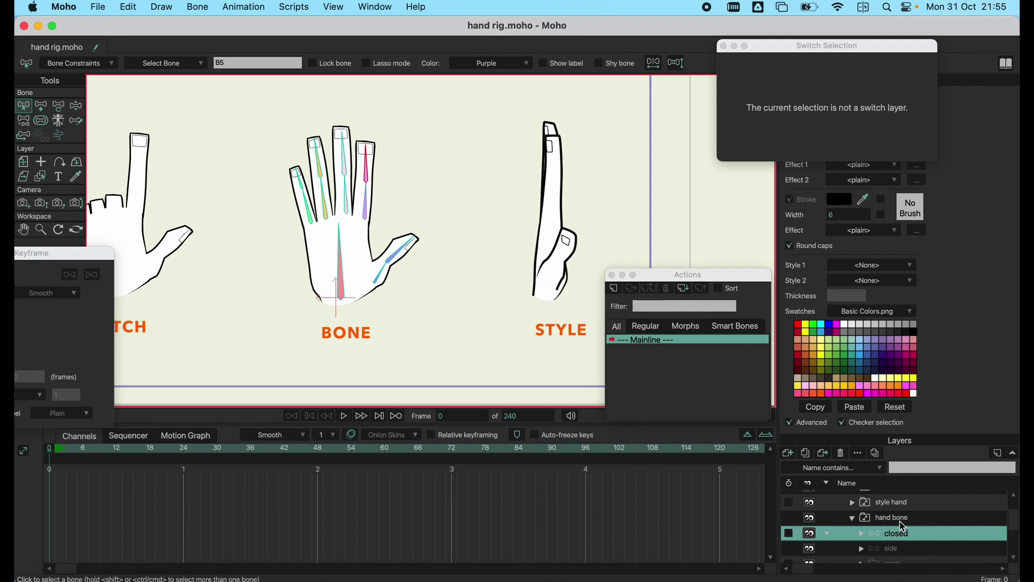
left_click(895, 519)
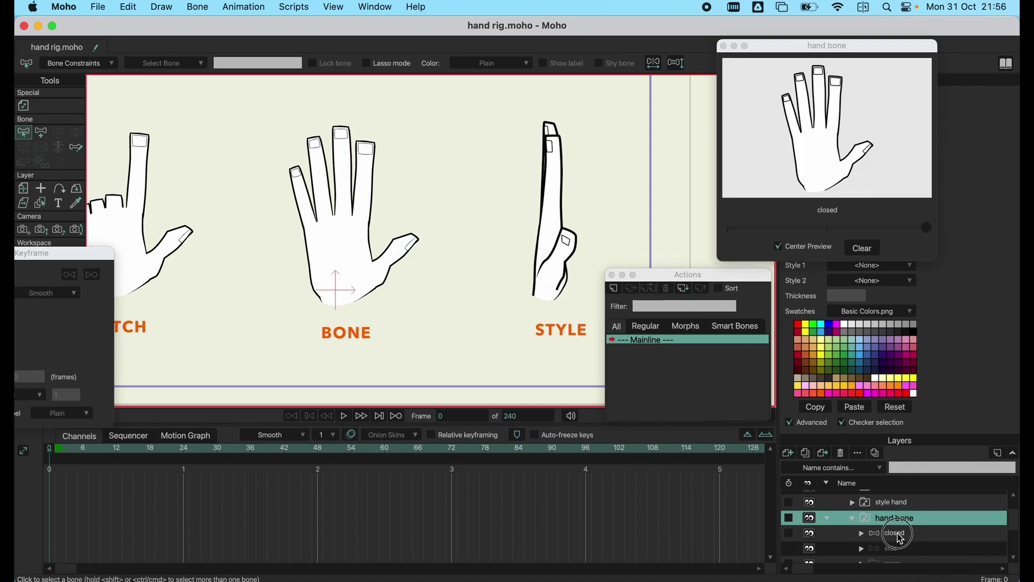
left_click(905, 532)
Select the hand switch layer and slide Switch Selection to 'side'.
scroll(904, 522, "up", 1)
left_click(897, 520)
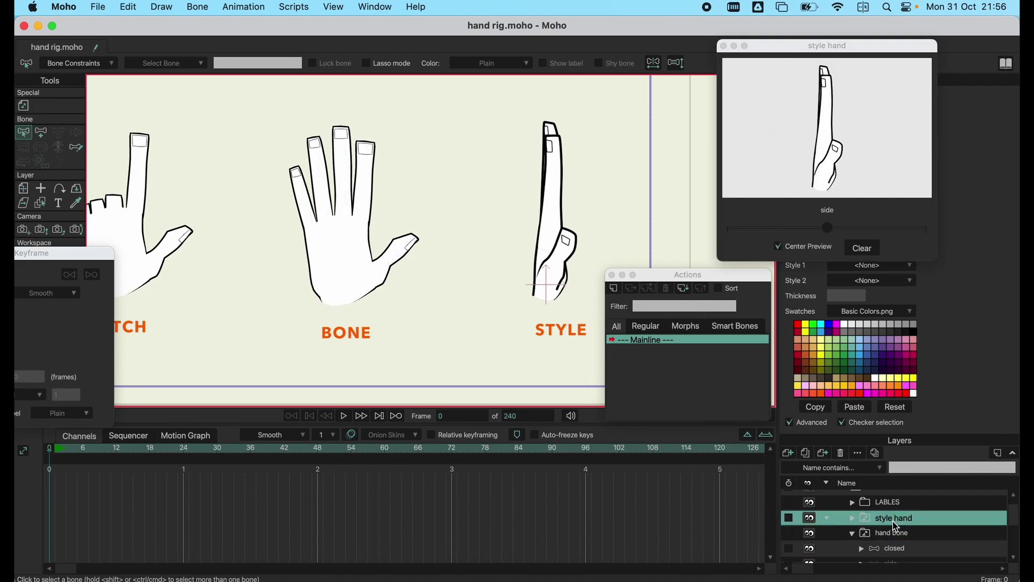
left_click(856, 536)
left_click(884, 549)
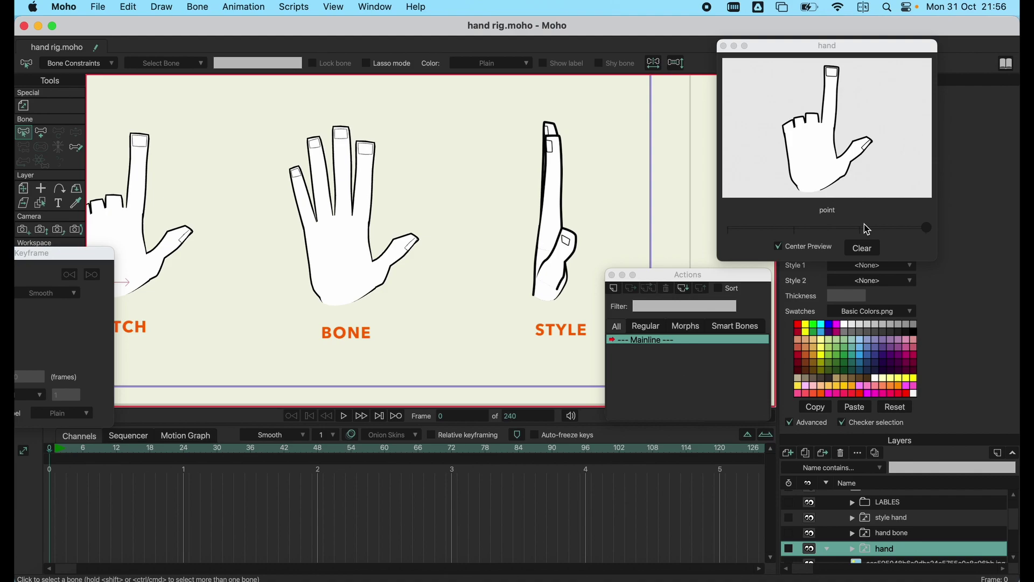
left_click_drag(867, 230, 750, 236)
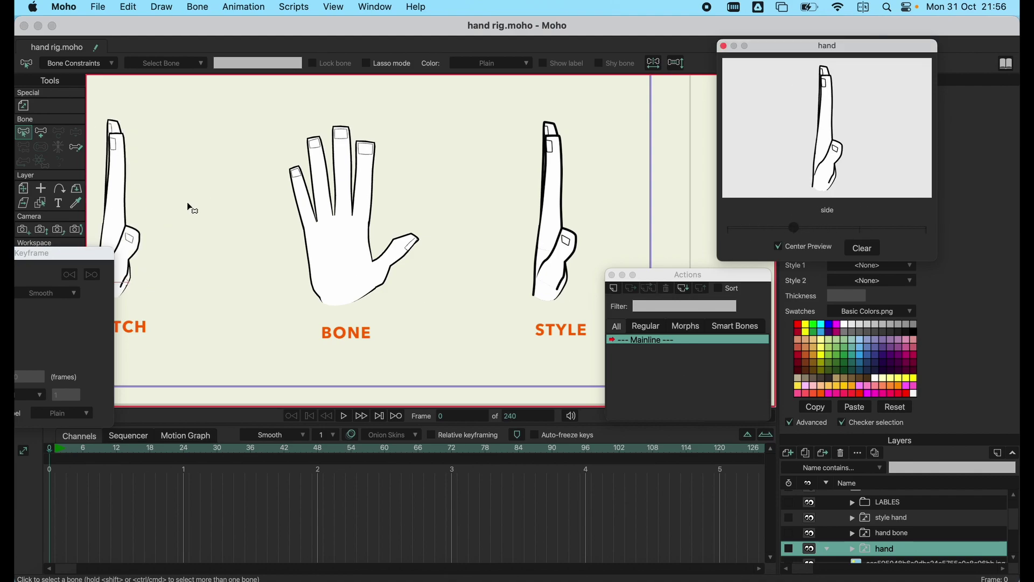
Return to frame 0 and flip the SWITCH hand between its open and side poses.
left_click(344, 224)
key("ctrl+Right")
key("ctrl+Right")
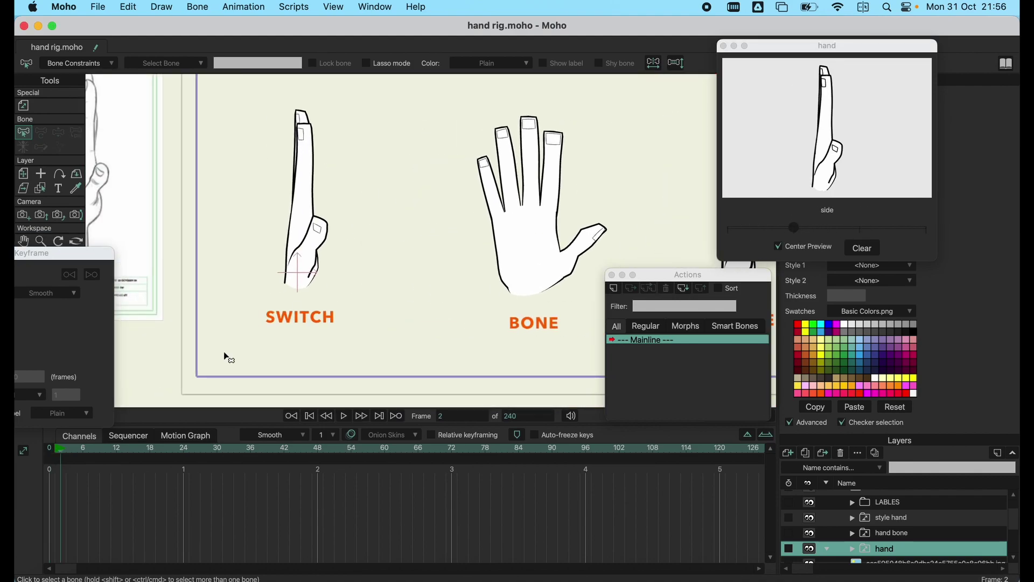
left_click(50, 452)
left_click(739, 228)
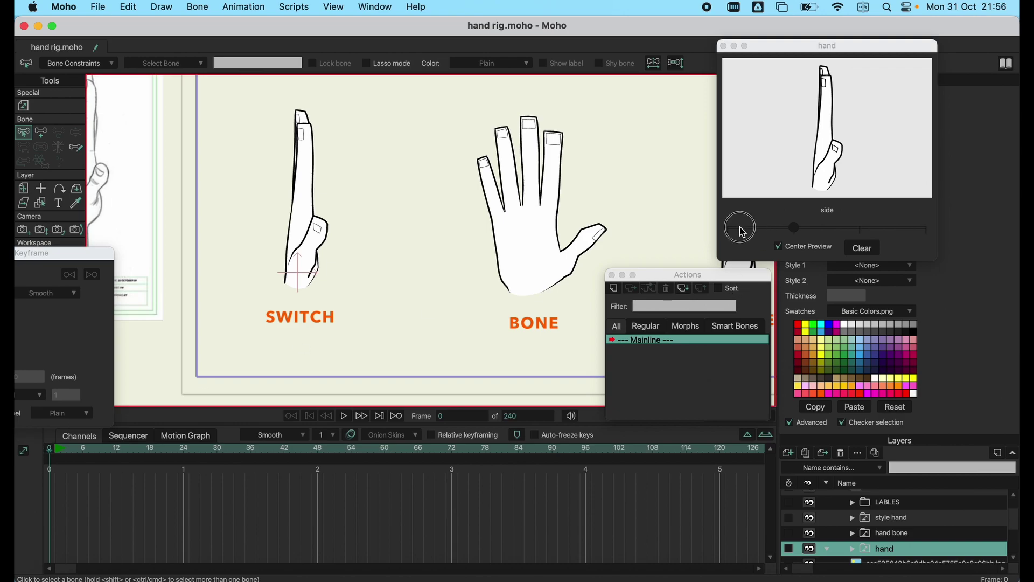
left_click(781, 231)
left_click(760, 227)
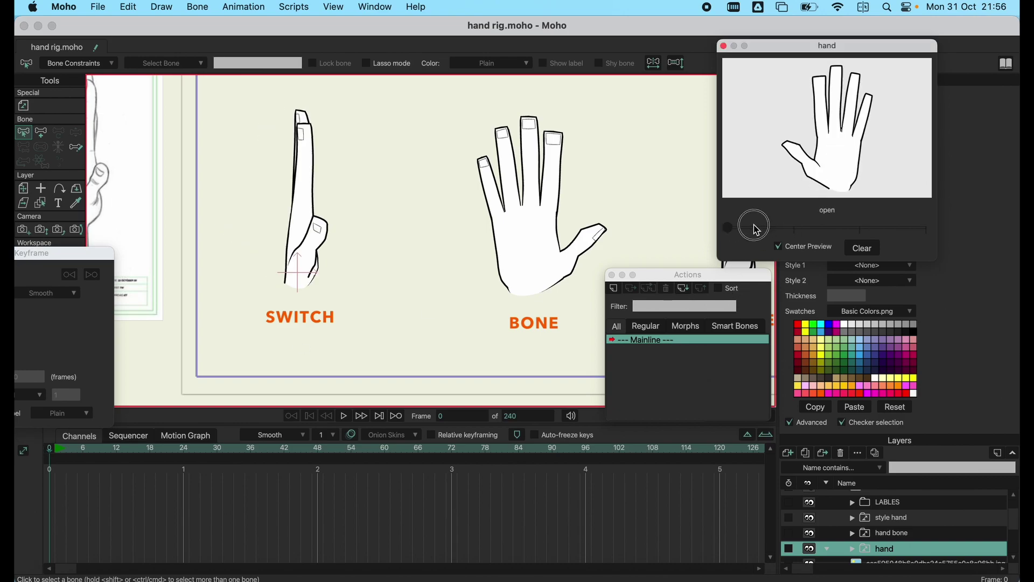
left_click(787, 225)
left_click(726, 227)
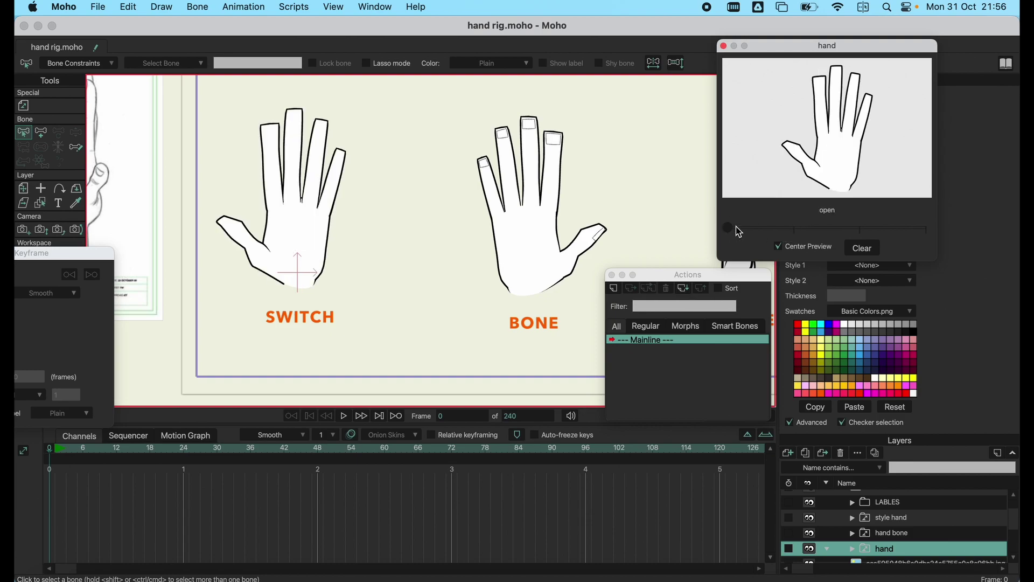
left_click(795, 229)
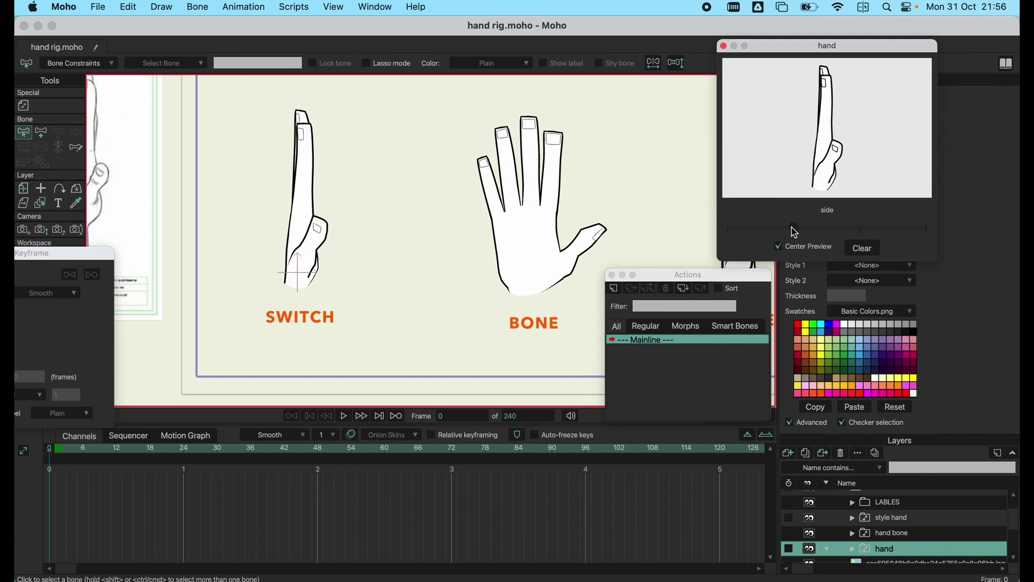
Preview the closed and point poses, finishing on closed.
left_click(864, 229)
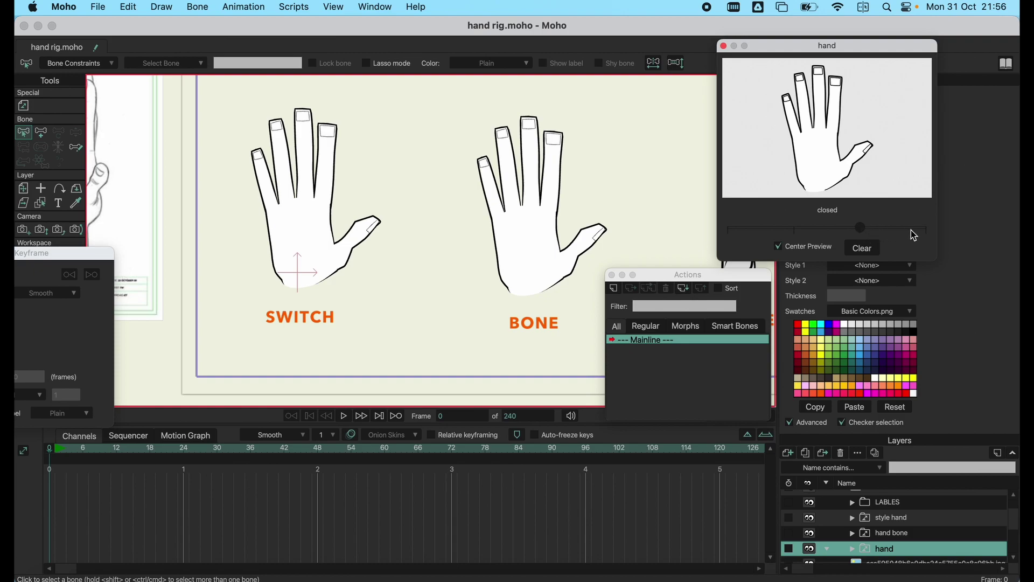
left_click(924, 231)
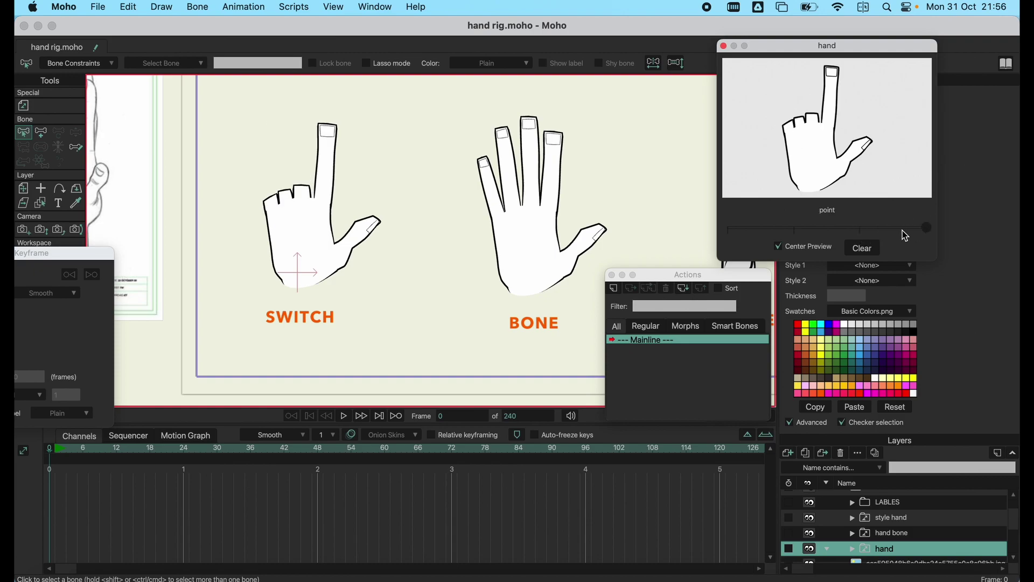
left_click(860, 229)
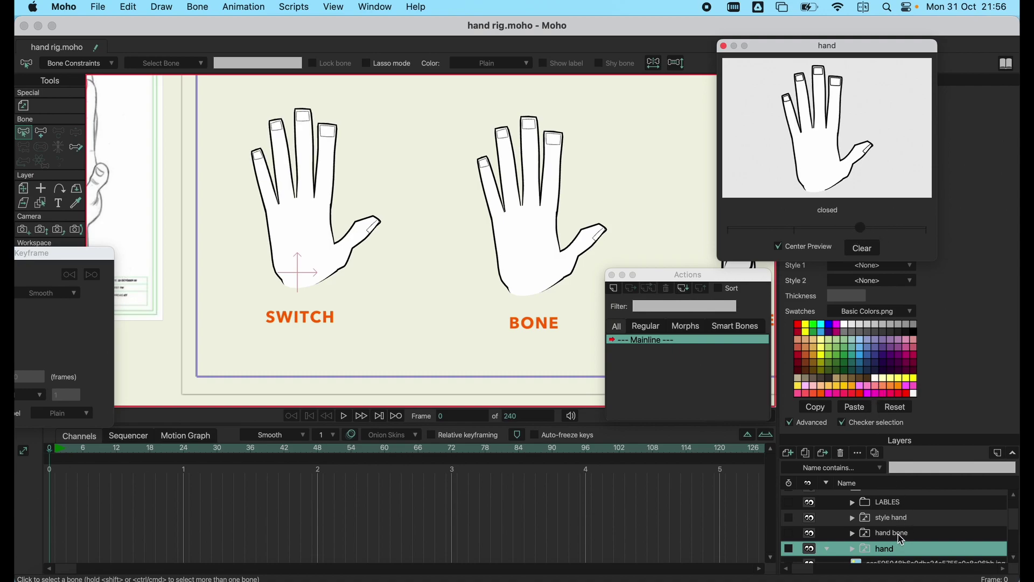
scroll(902, 538, "down", 1)
scroll(896, 533, "down", 1)
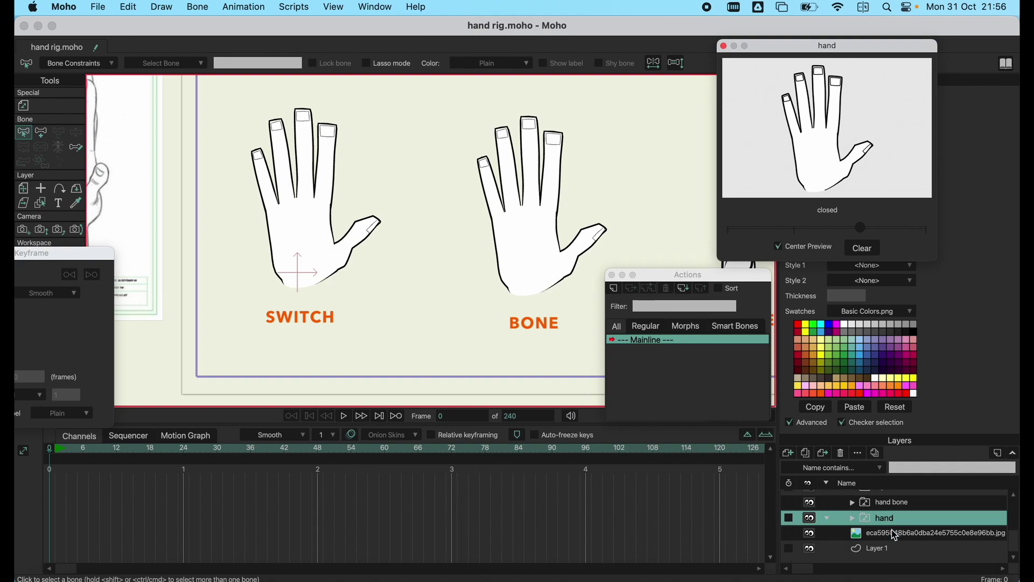
scroll(895, 533, "up", 3)
Select the style hand layer, pan to the BONE and STYLE hands, move the preview window, and expand its sublayers.
left_click(892, 501)
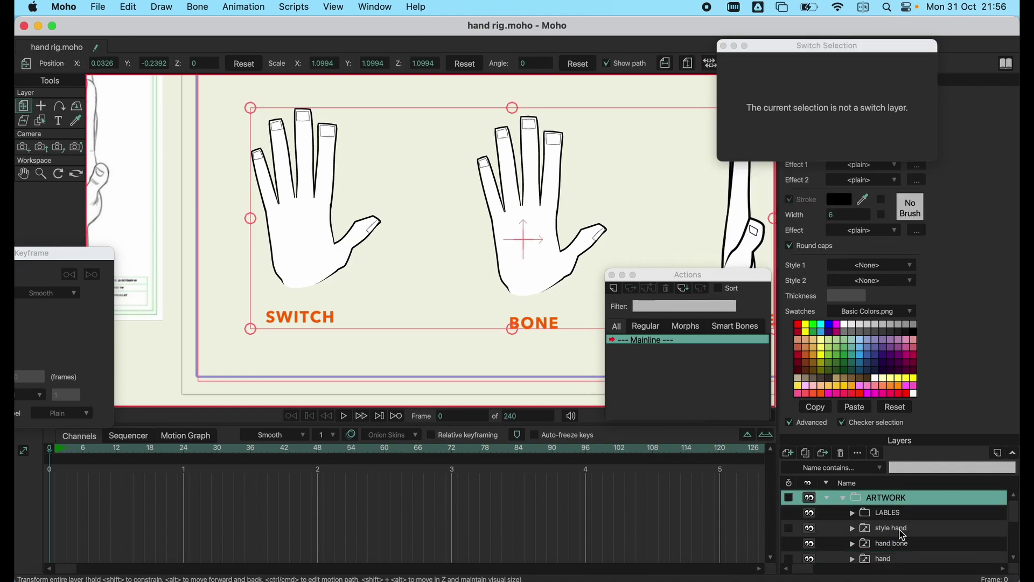
left_click(903, 533)
left_click_drag(569, 237, 300, 238)
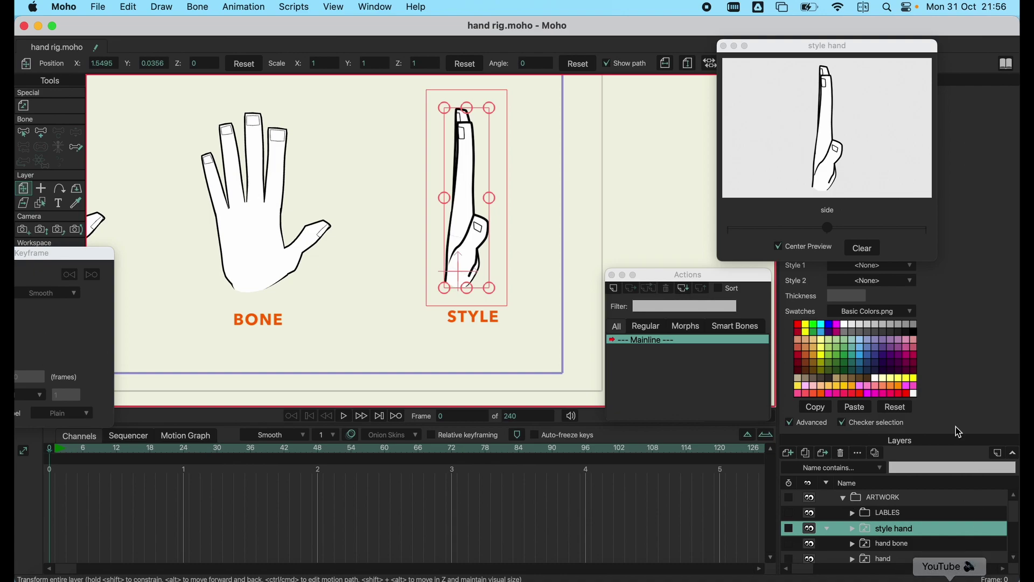
left_click_drag(855, 53, 712, 104)
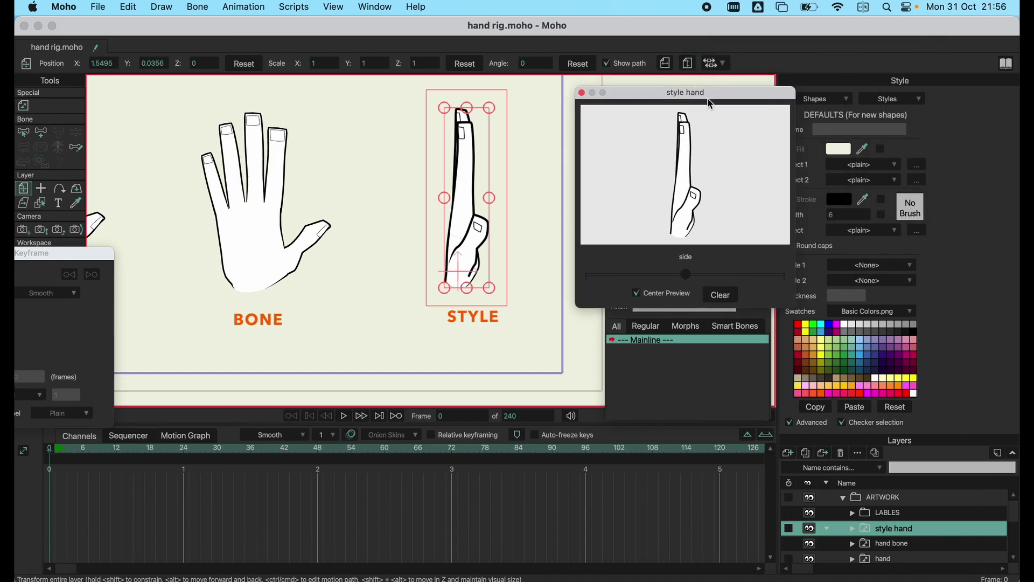
left_click(856, 530)
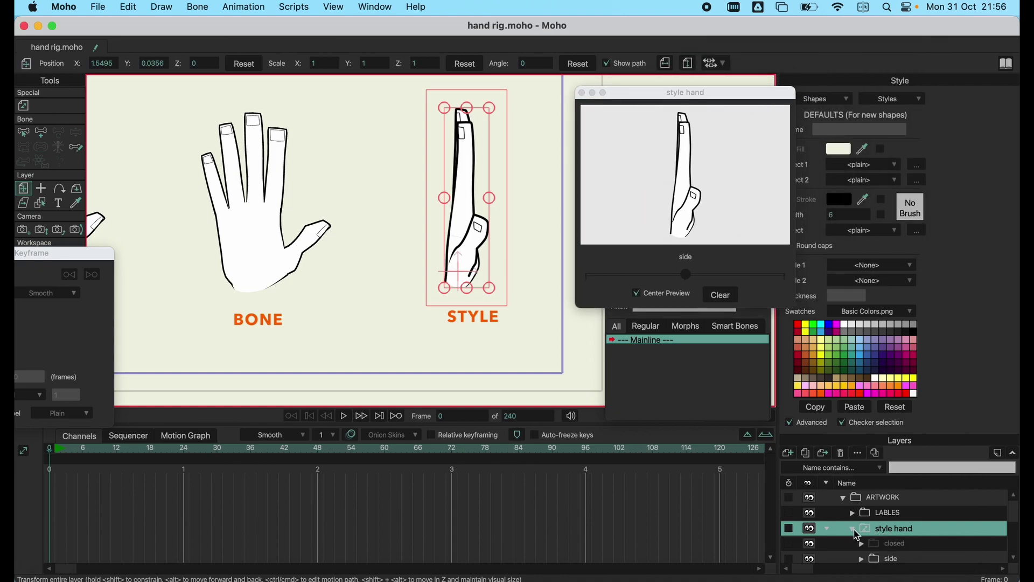
Expand the closed sublayer, select its palm layer and pick the palm shape.
left_click(894, 546)
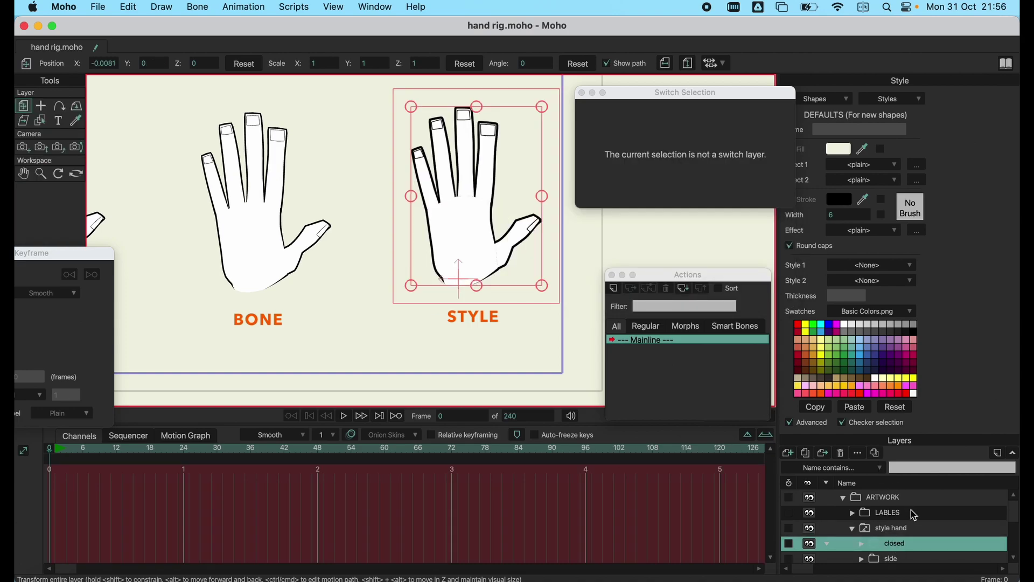
left_click(862, 544)
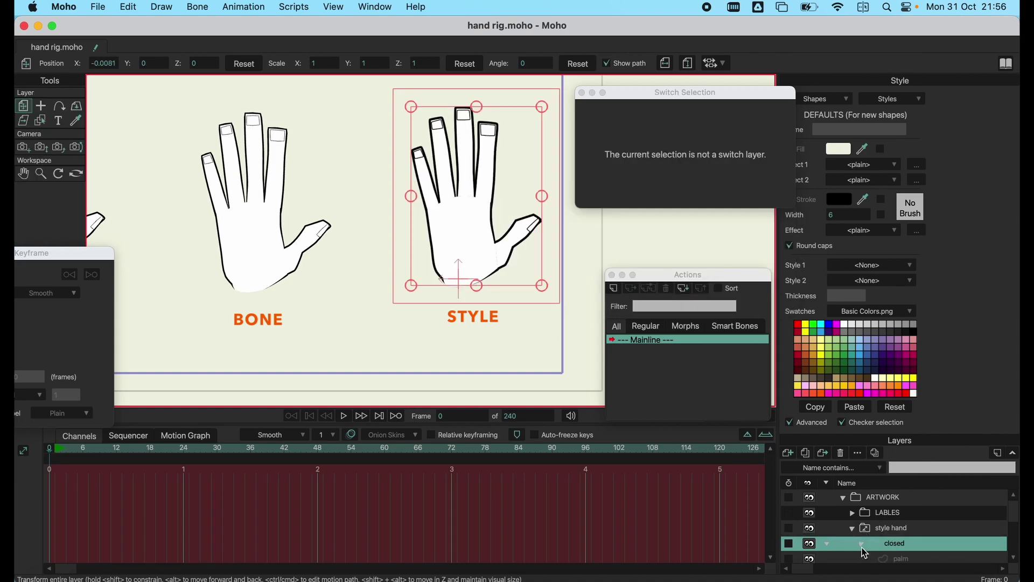
scroll(892, 556, "down", 1)
left_click(890, 545)
left_click(23, 176)
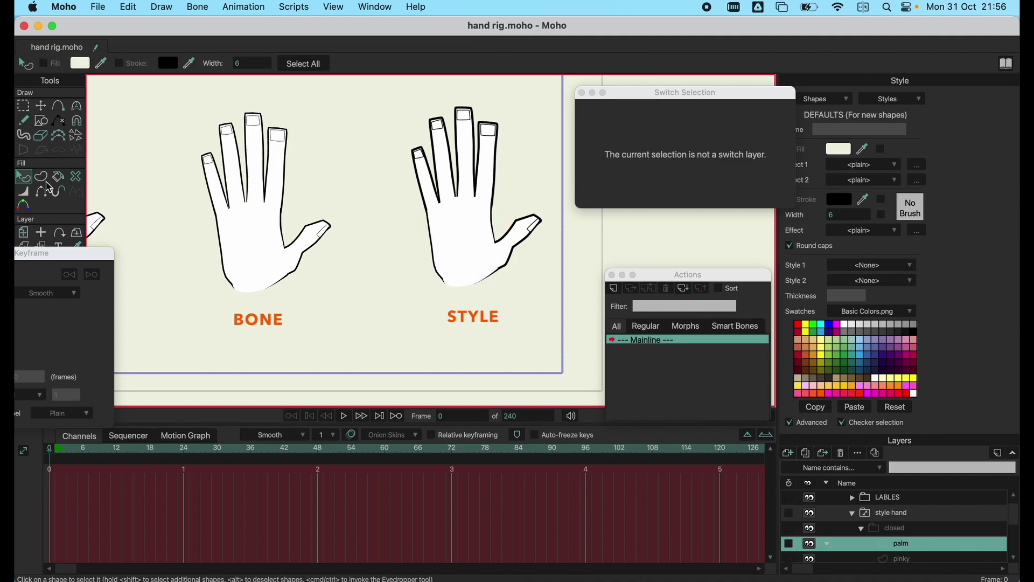
left_click(475, 232)
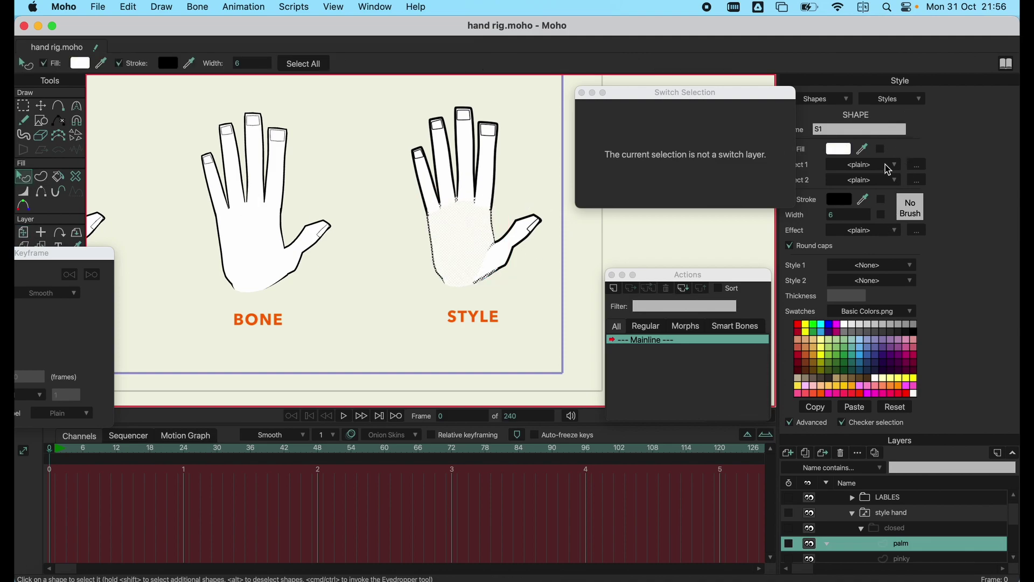
Check the brown style, then assign brown as the palm's Style 1 fill.
left_click(895, 105)
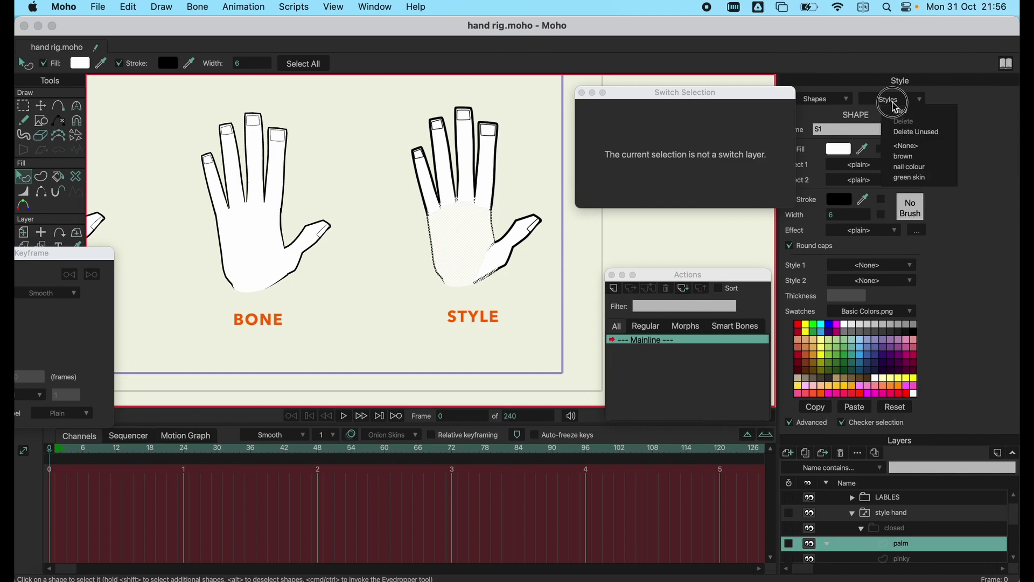
left_click(905, 156)
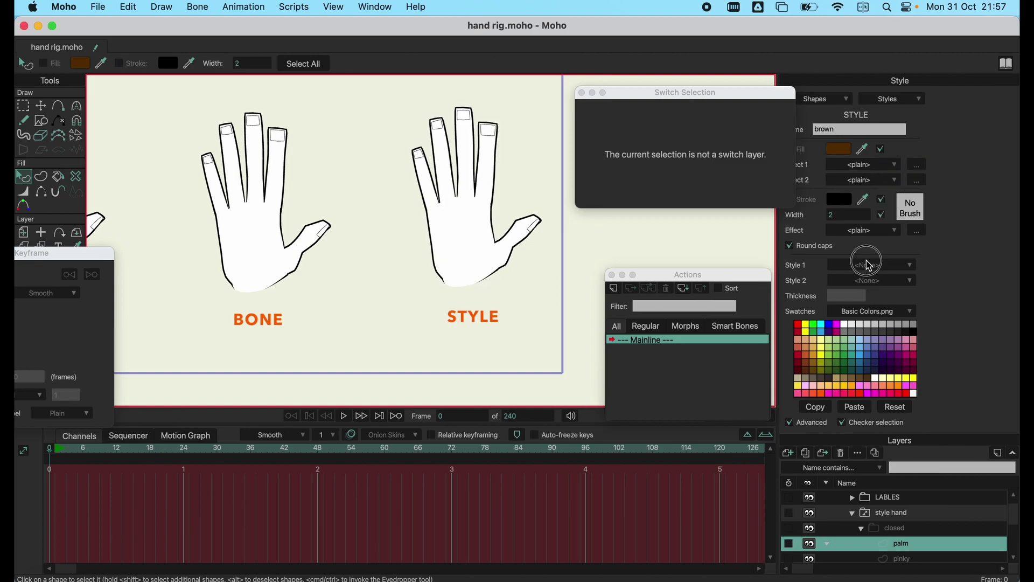
left_click(464, 255)
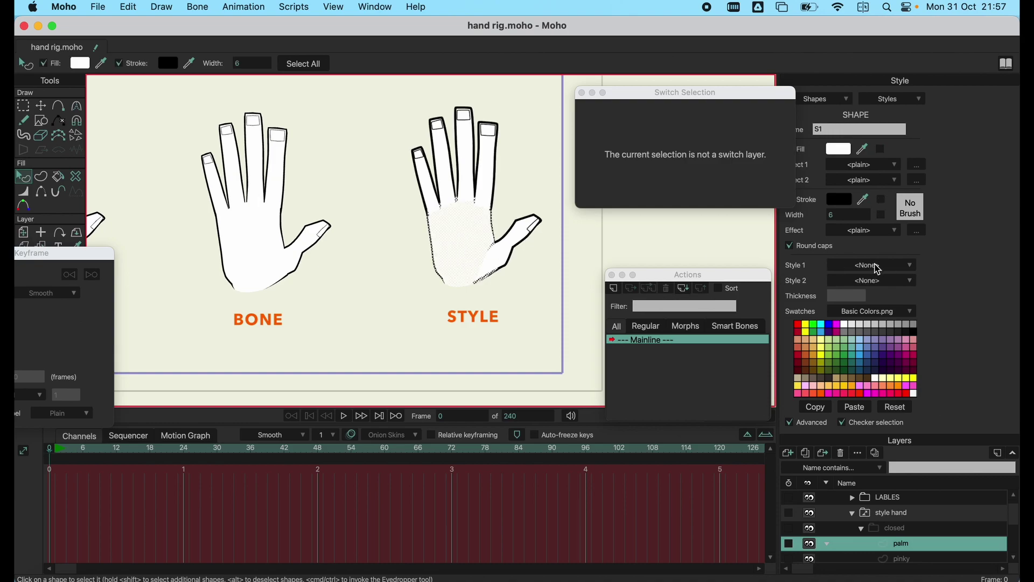
left_click(878, 268)
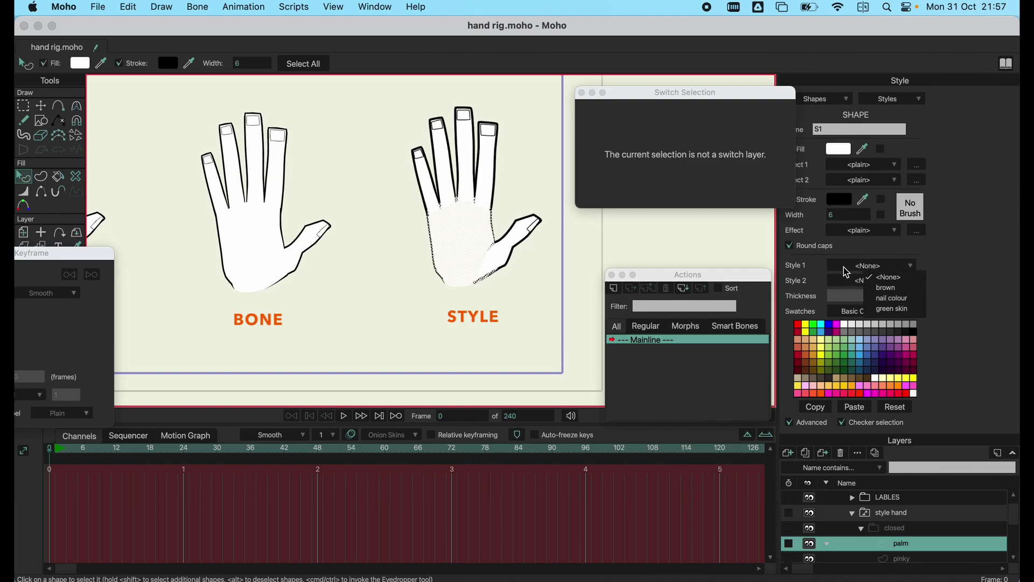
left_click(887, 287)
left_click(527, 280)
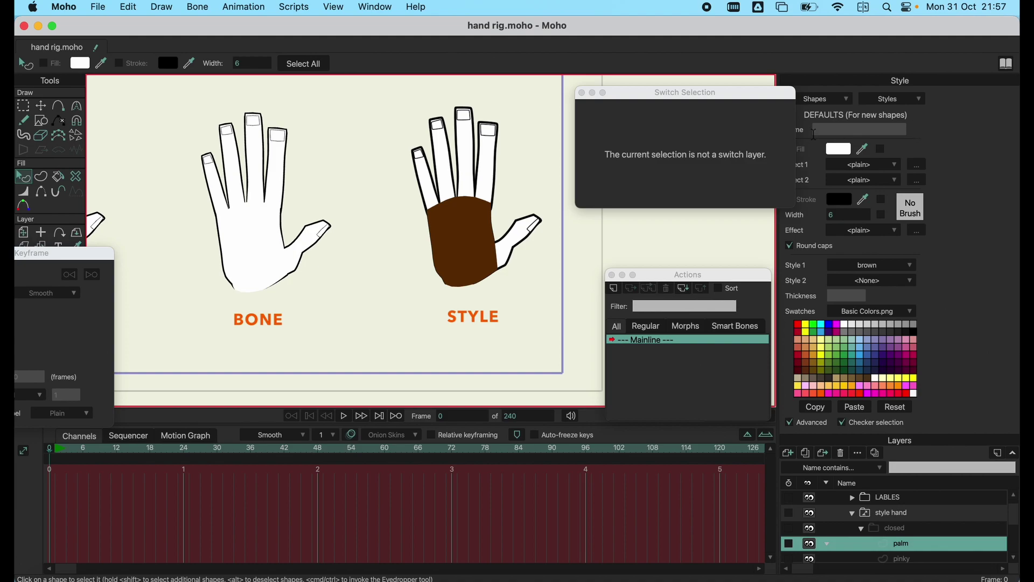
Select and deselect the brown palm, then open the Style panel's saved styles list.
left_click(474, 250)
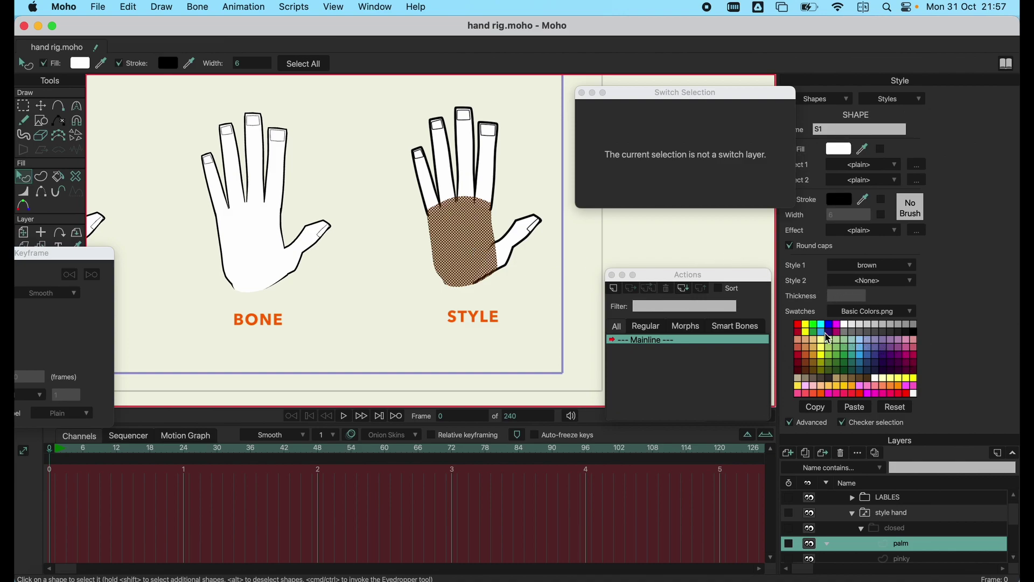
left_click(530, 264)
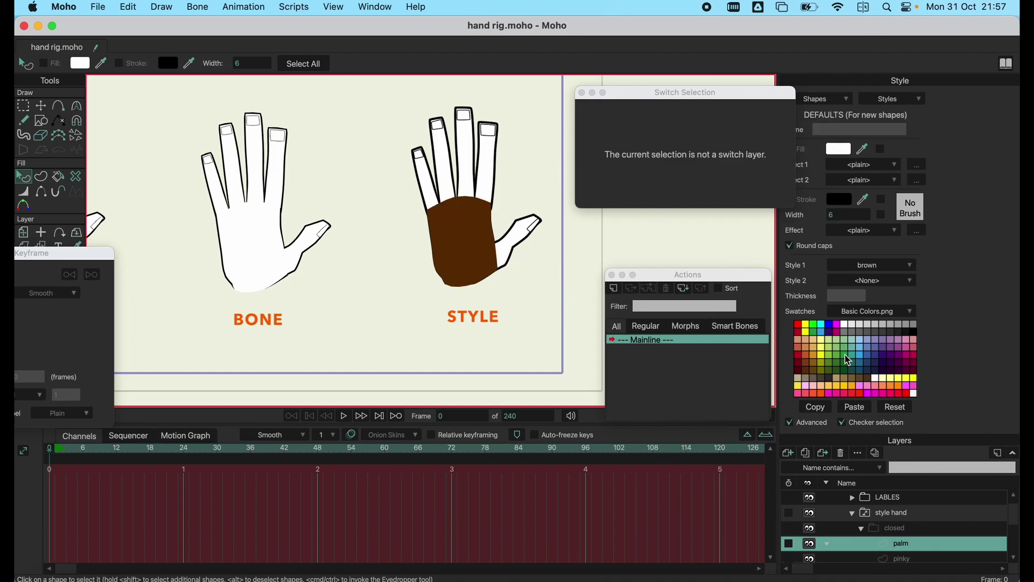
left_click(902, 102)
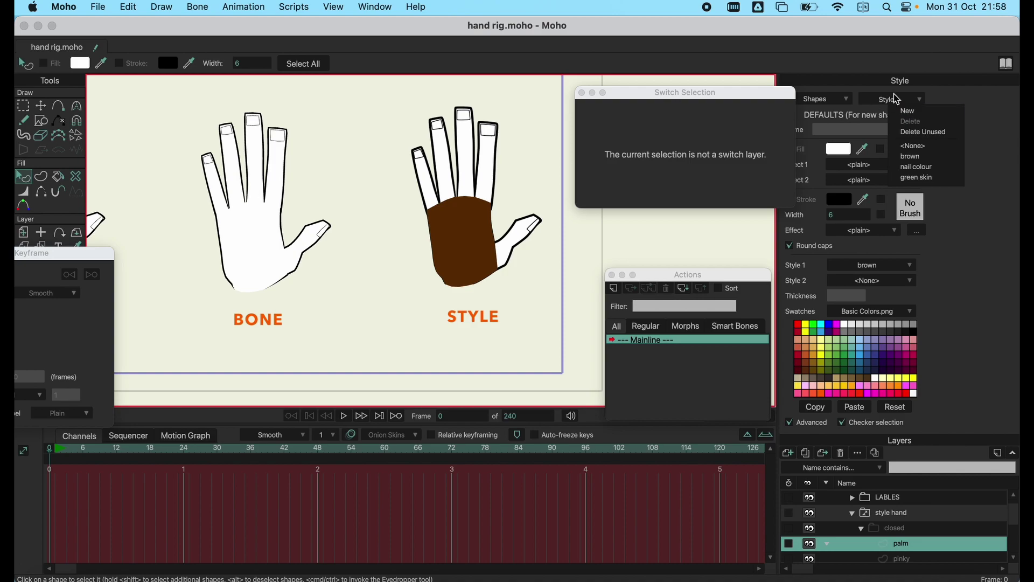
Create a new style with a blue fill colour of 3B7FFD.
left_click(929, 112)
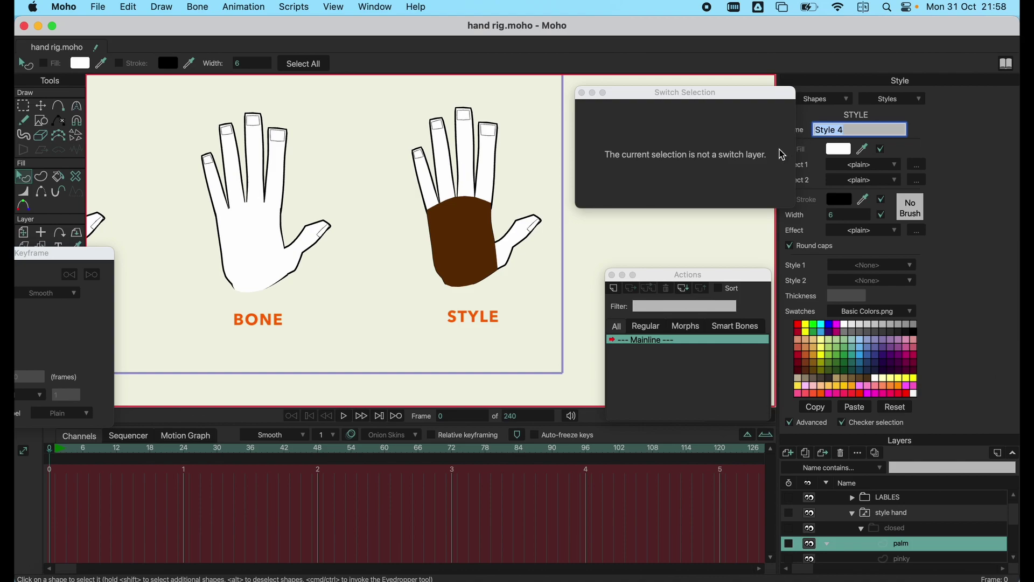
left_click(838, 150)
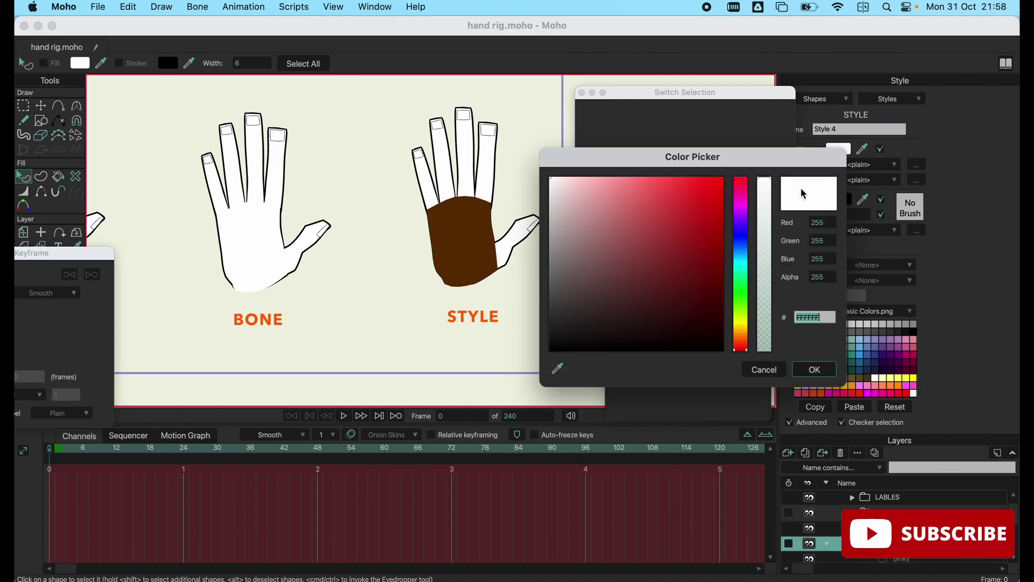
left_click(746, 235)
left_click_drag(719, 215, 631, 181)
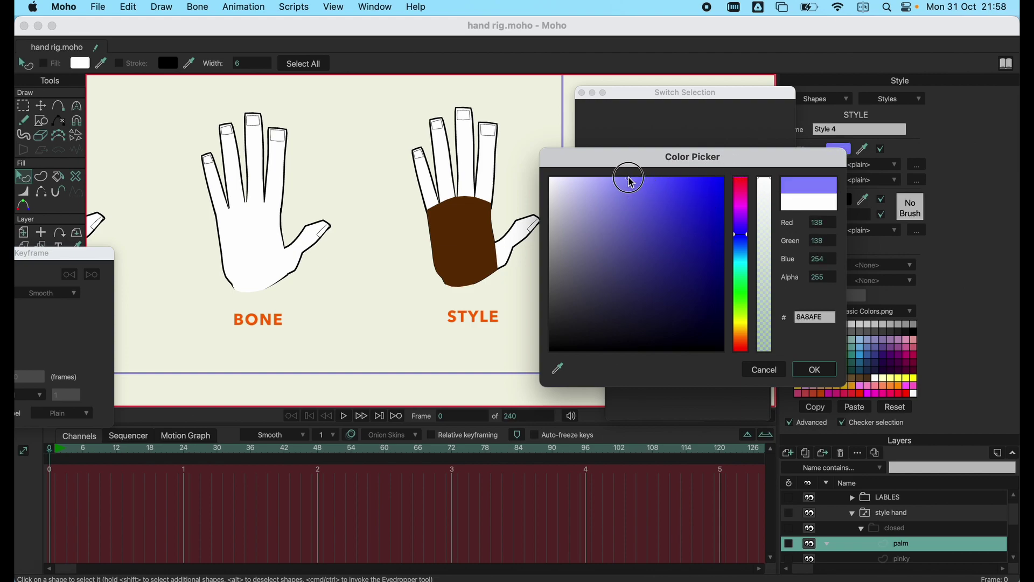
left_click_drag(746, 235, 745, 245)
mouse_move(660, 208)
left_mouse_down()
mouse_move(656, 178)
mouse_move(684, 179)
left_mouse_up()
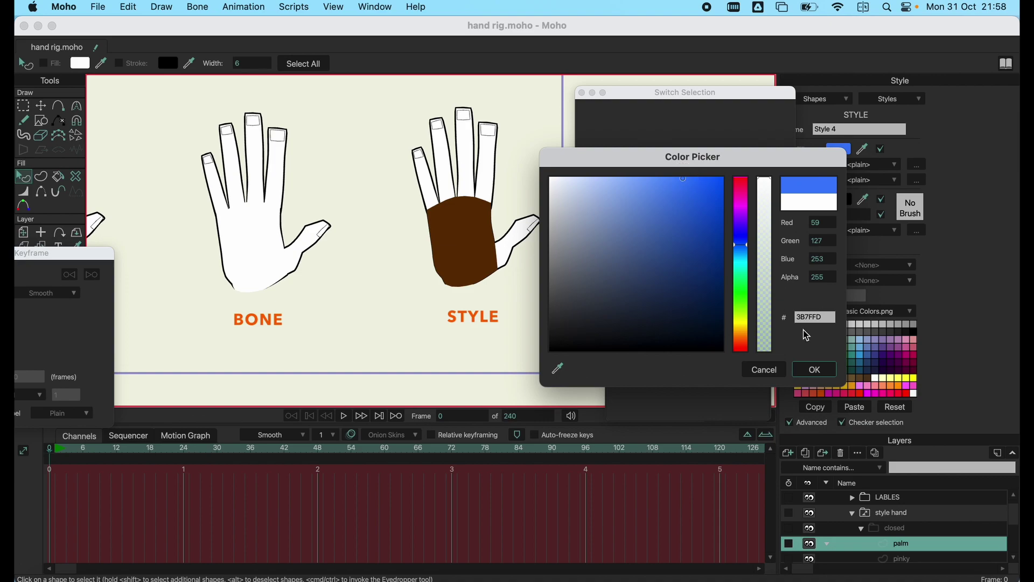
left_click(811, 370)
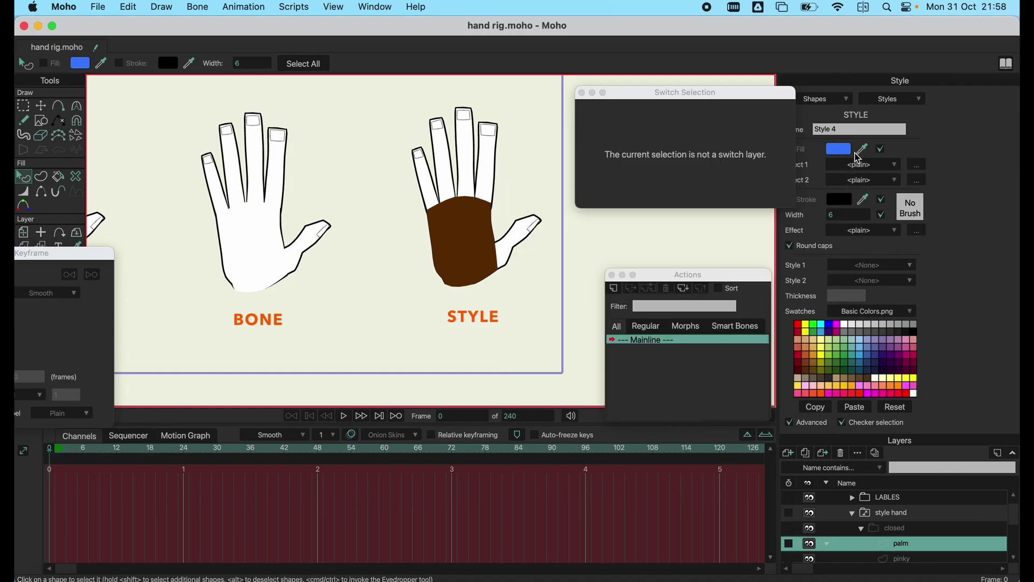
Name the new style 'avatar blue', then select the brown palm shape.
left_click(844, 132)
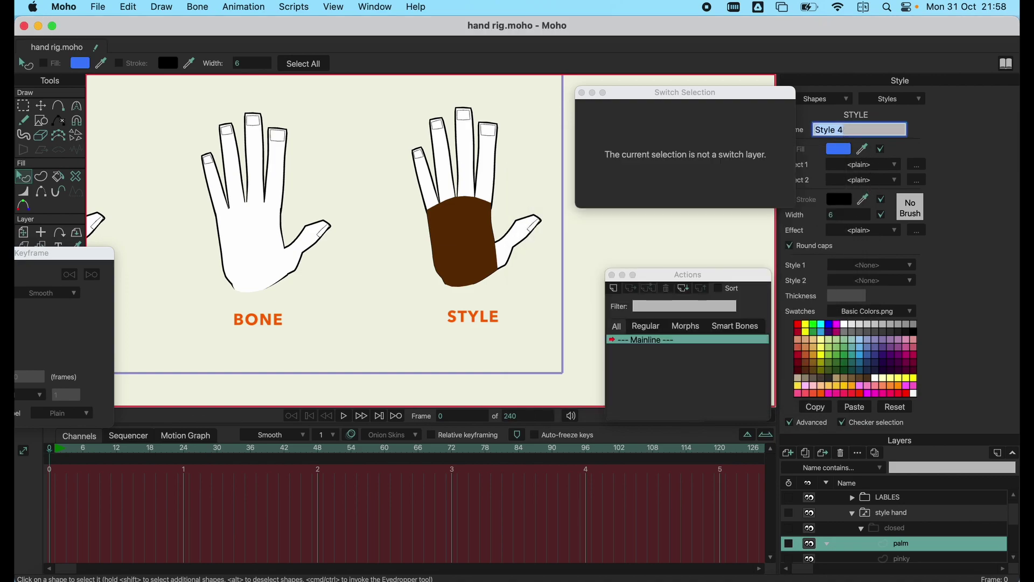
type("avatar blue")
key("Return")
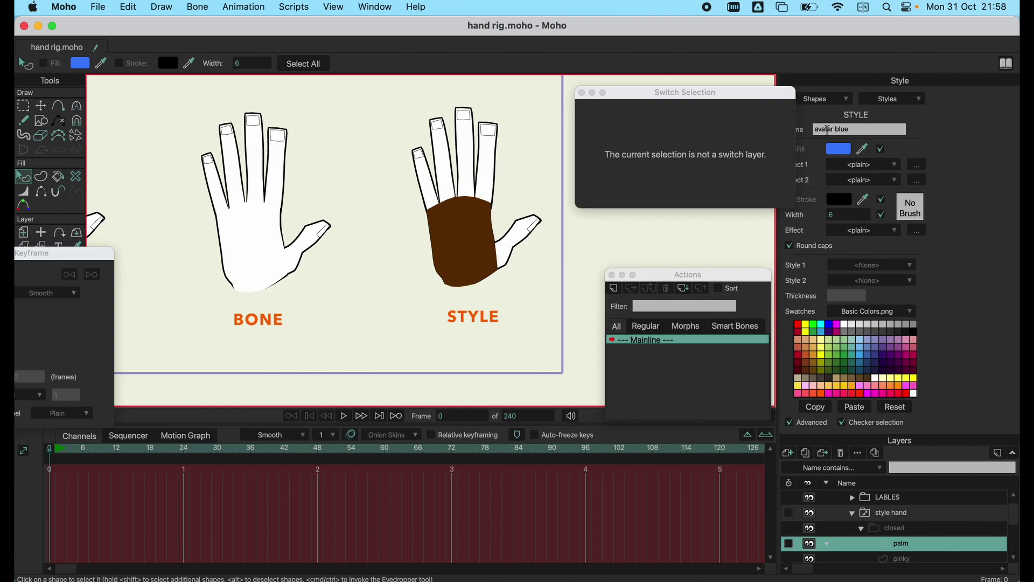
left_click(473, 238)
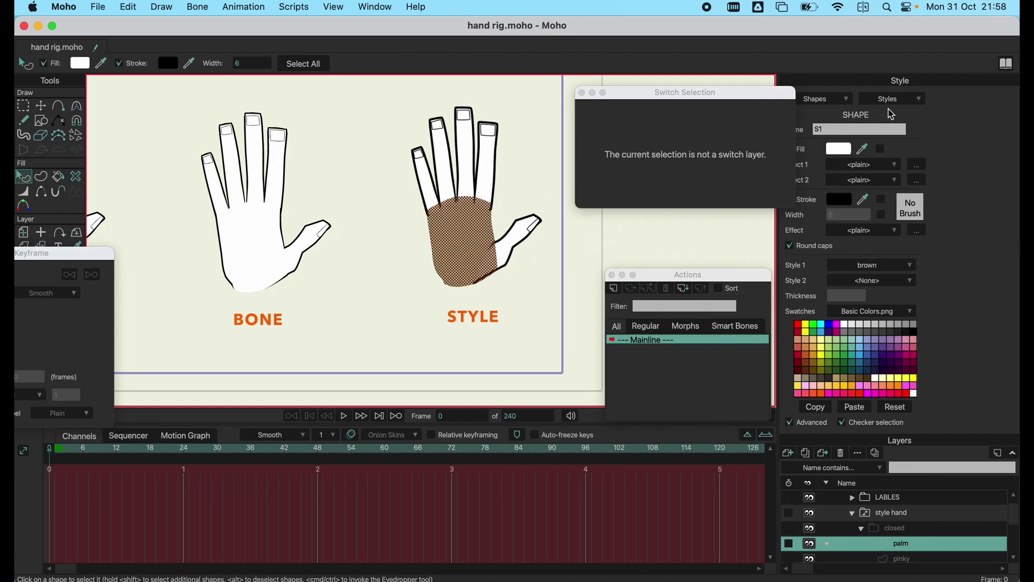
Set the palm shape's Style 1 to avatar blue so it fills blue.
left_click(909, 99)
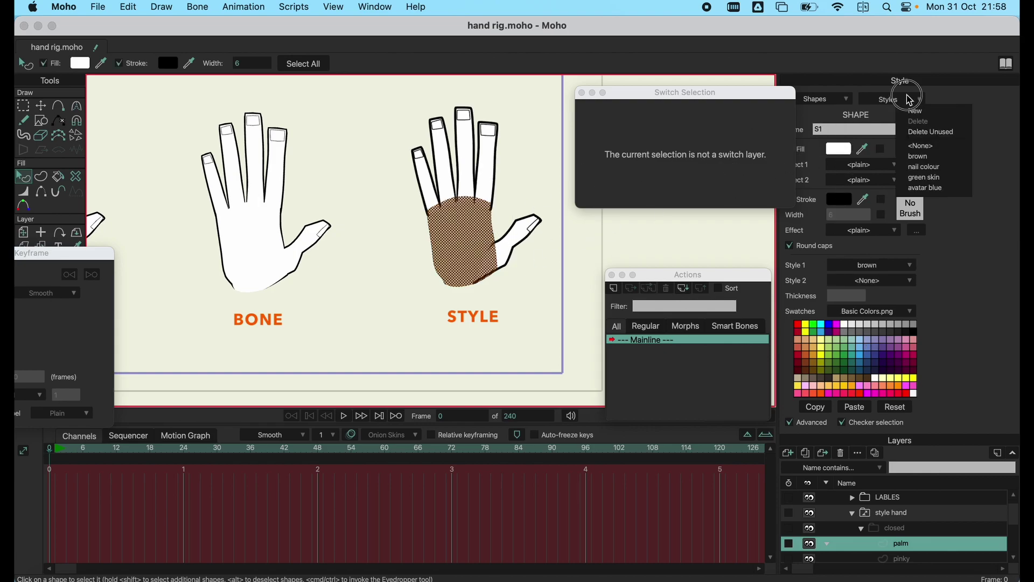
left_click(932, 192)
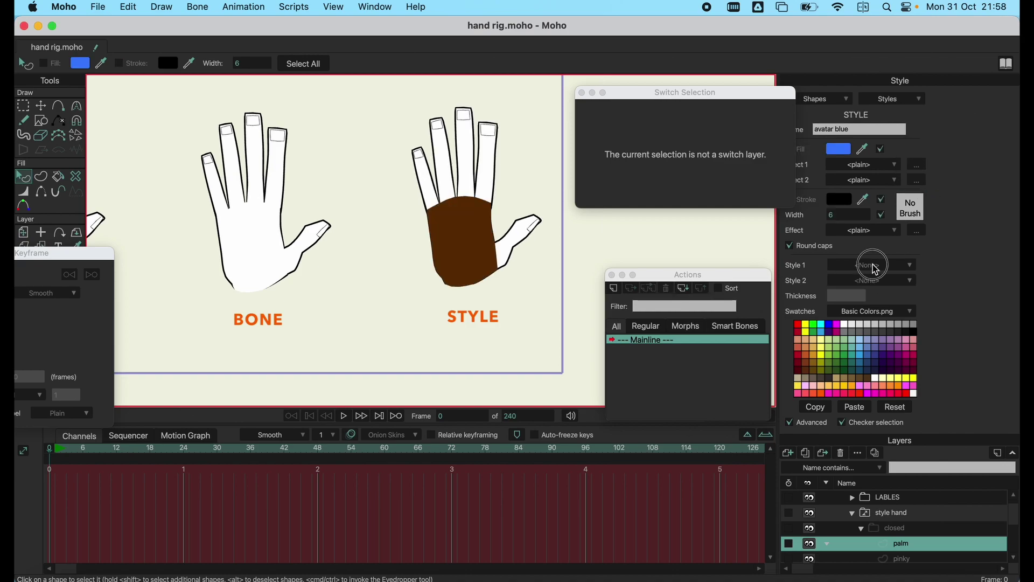
left_click(460, 240)
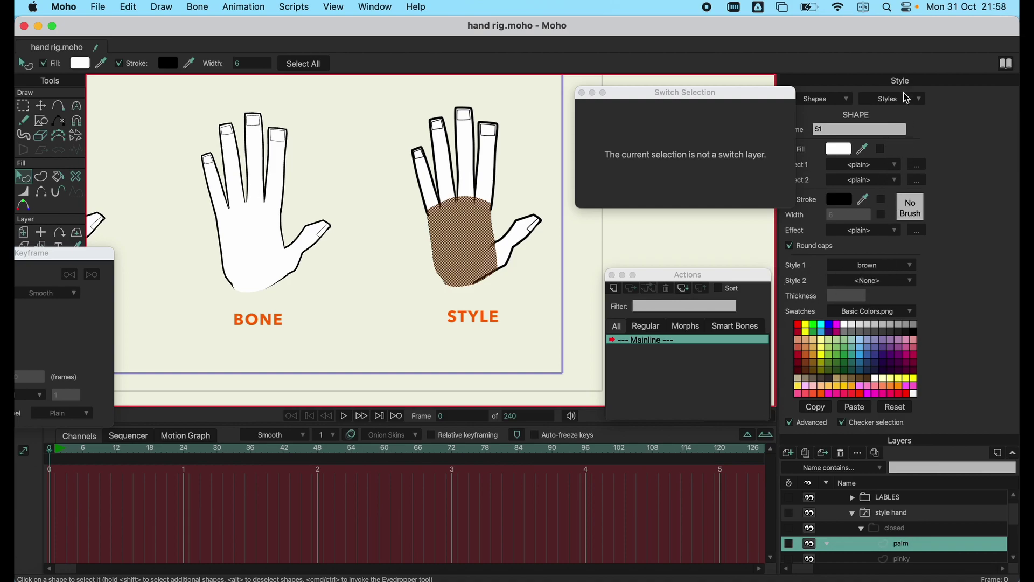
left_click(890, 266)
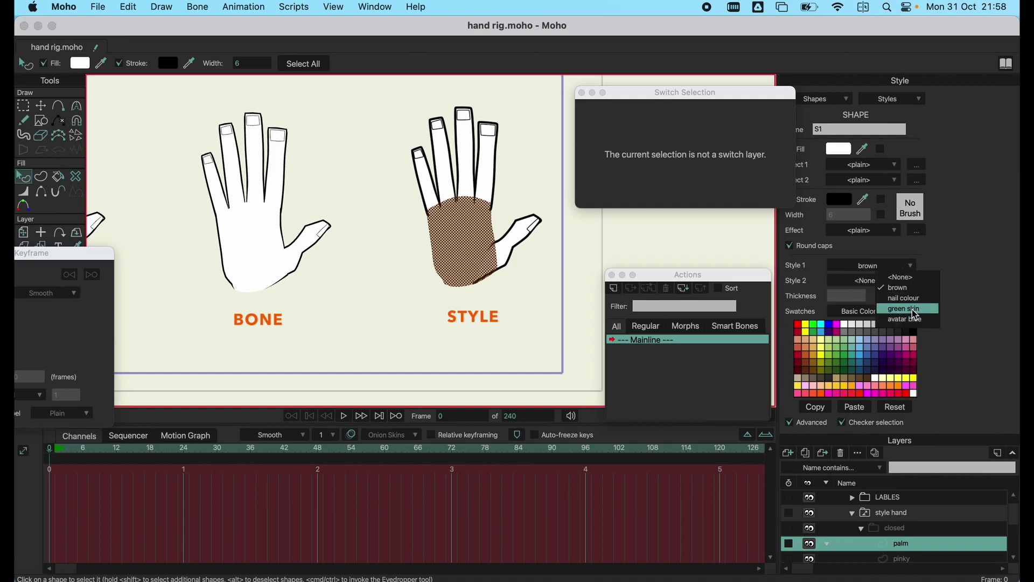
left_click(915, 319)
left_click(540, 275)
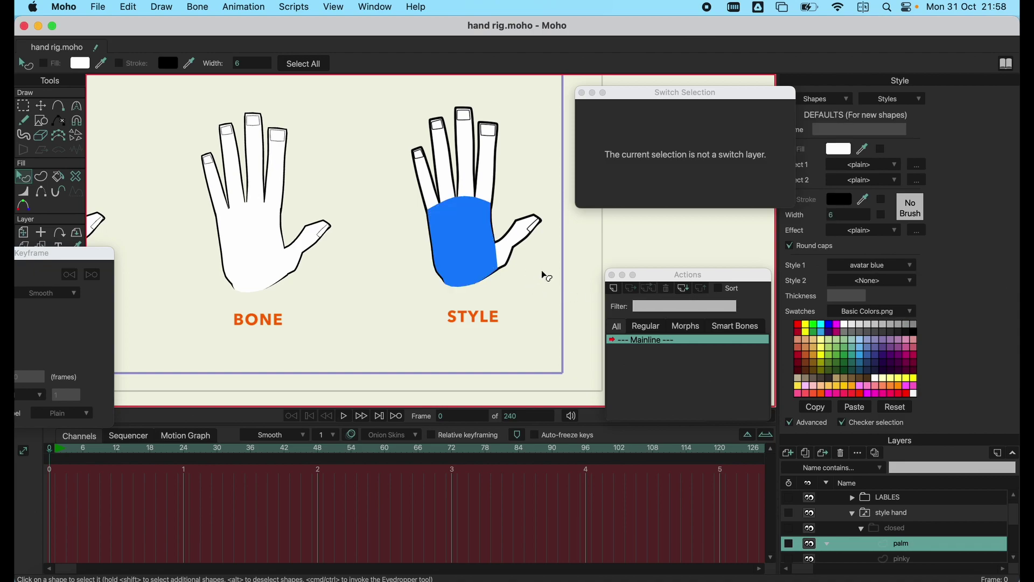
Select the pinky finger layer and set its Style 2 to avatar blue.
scroll(862, 523, "down", 1)
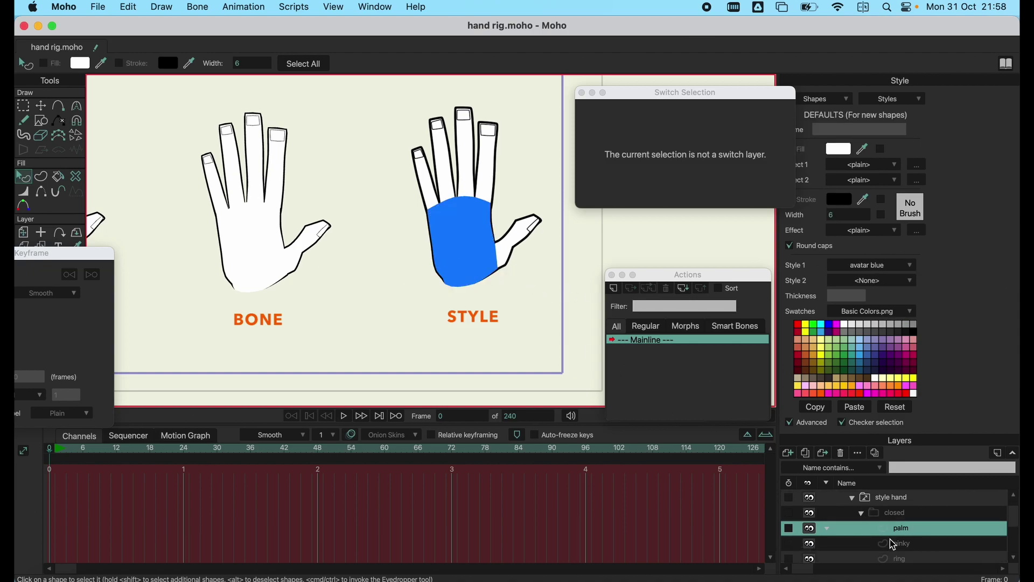
left_click(897, 543)
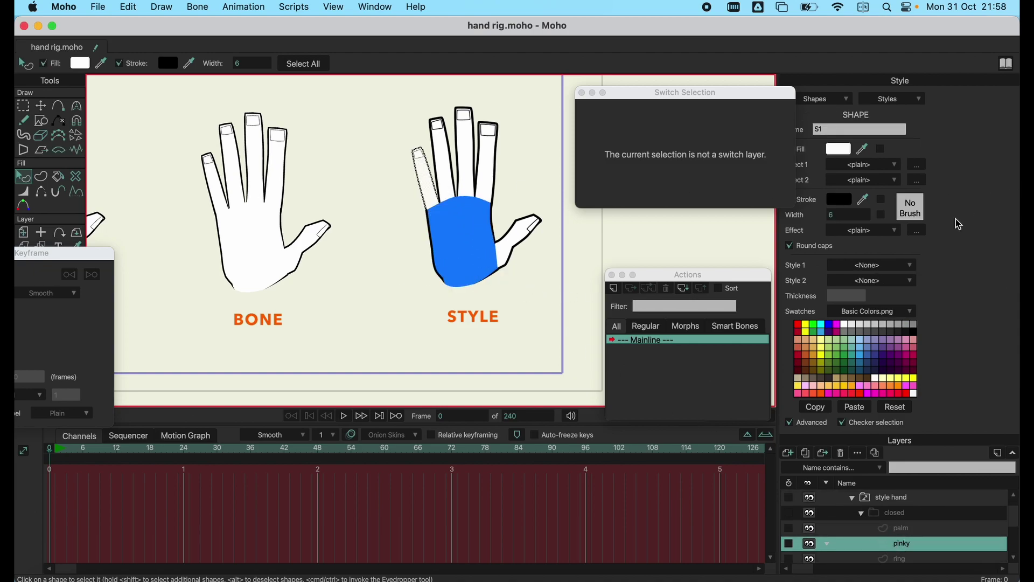
left_click(882, 280)
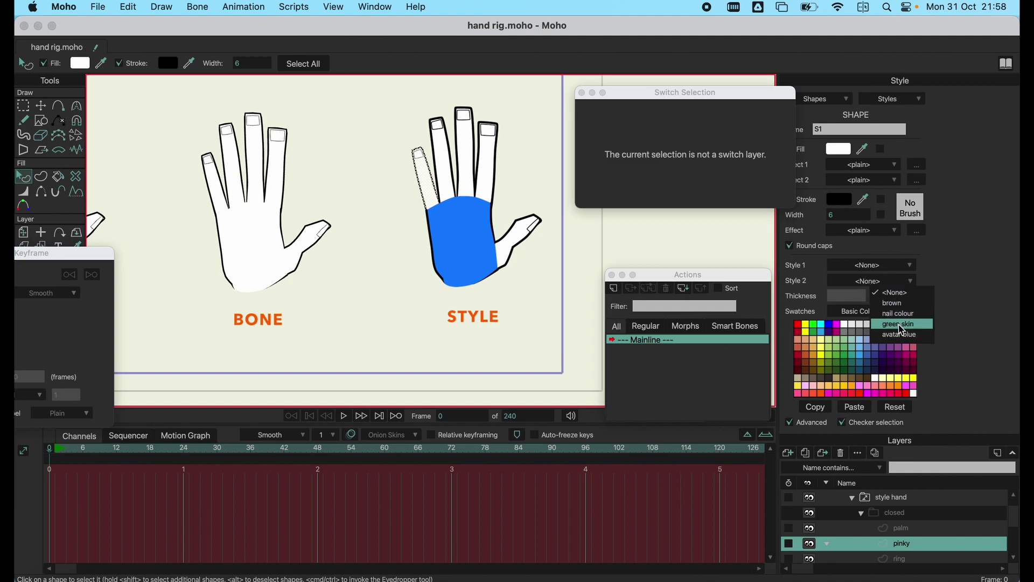
left_click(904, 342)
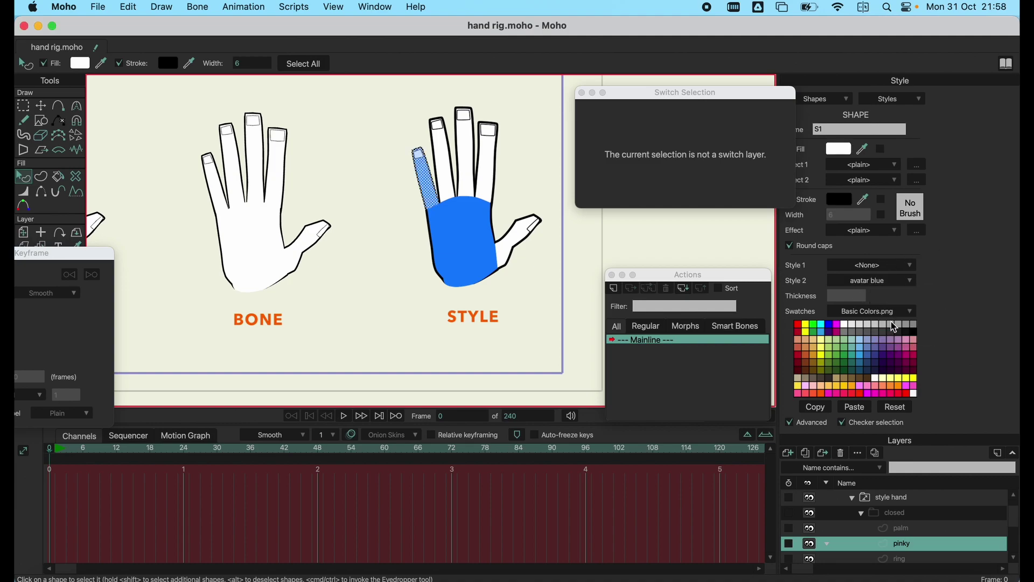
left_click(527, 246)
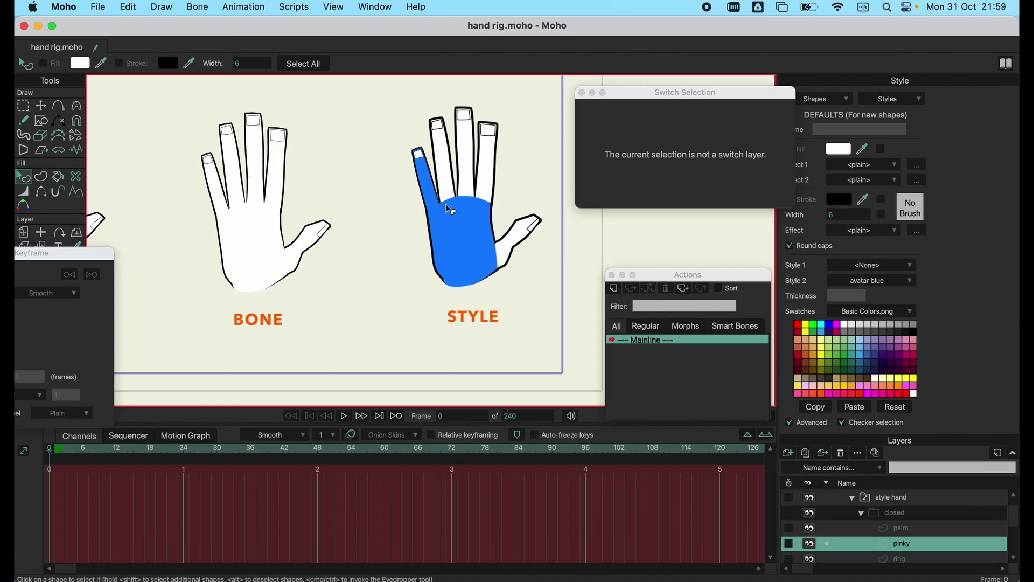
Select the ring finger layer and check the avatar blue style's settings in Styles.
scroll(878, 525, "down", 1)
left_click(894, 541)
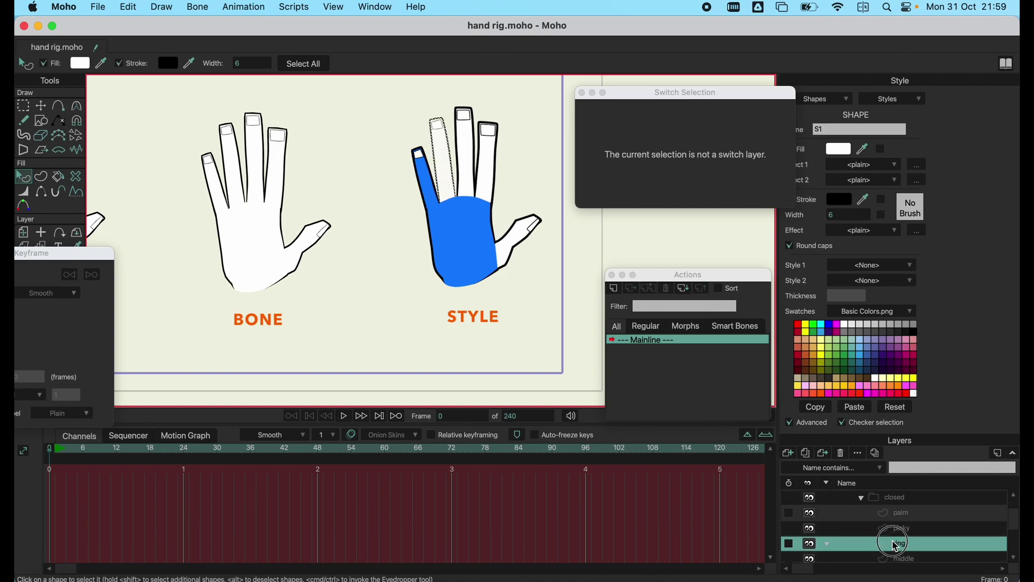
left_click(888, 162)
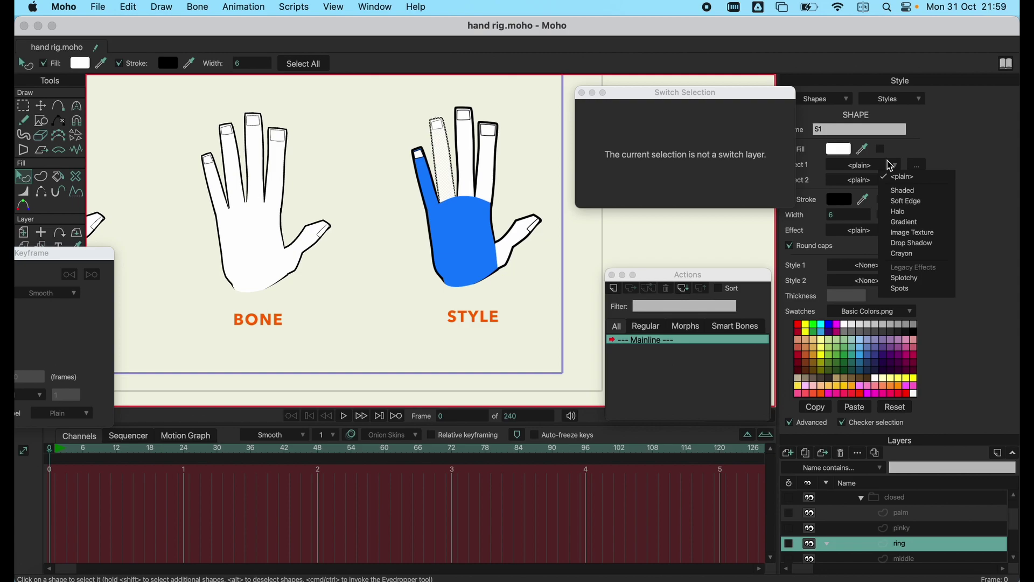
left_click(894, 100)
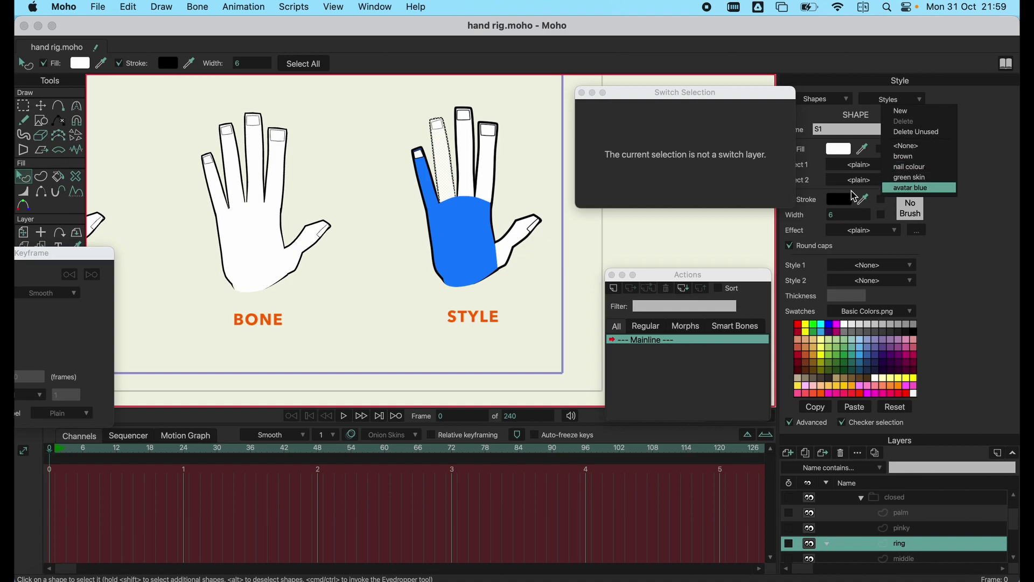
left_click(911, 188)
Set the ring finger shape's Style 1 to avatar blue, then select the middle finger.
left_click(446, 189)
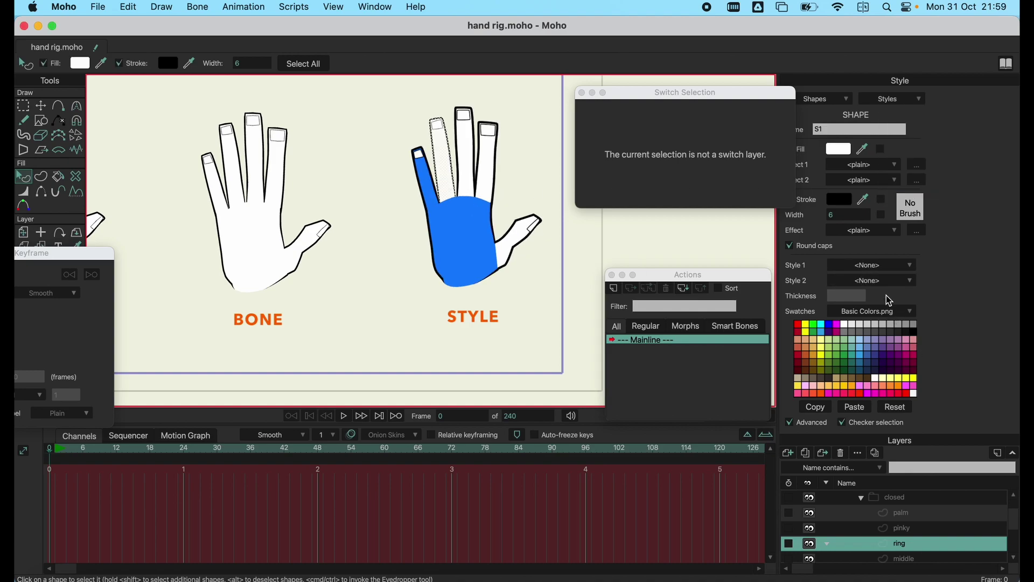
left_click(881, 269)
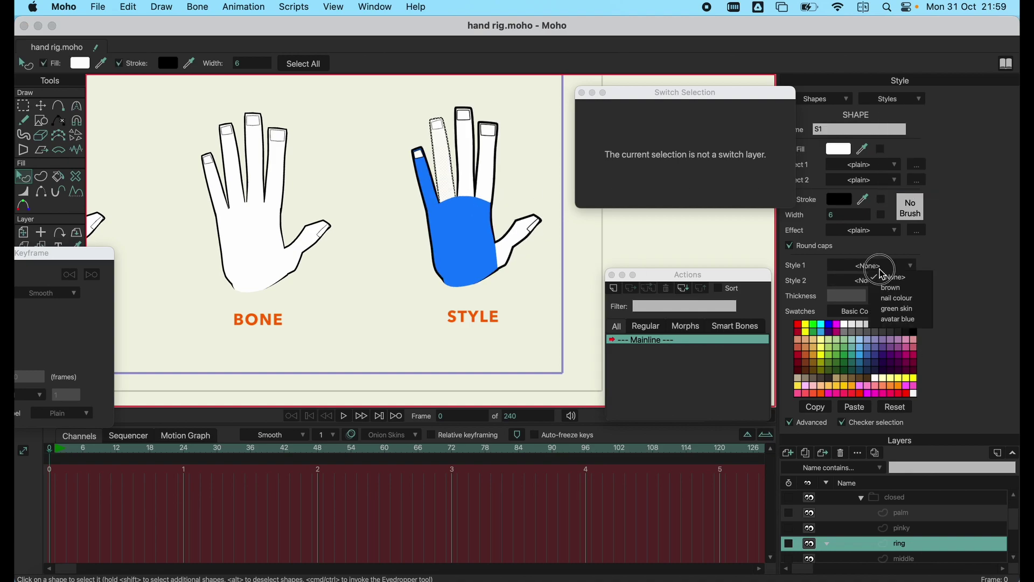
left_click(904, 322)
left_click(521, 218)
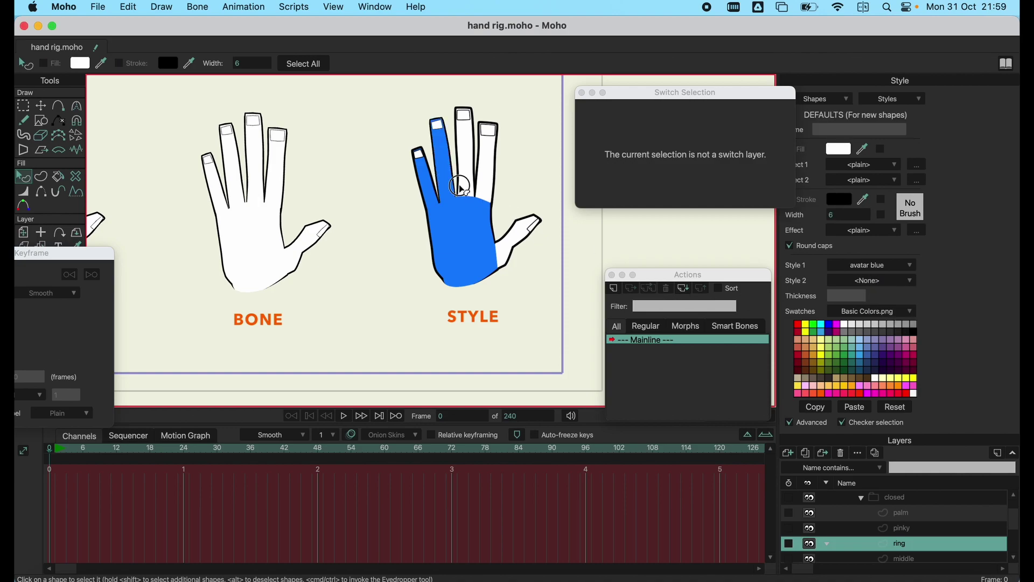
left_click(473, 186)
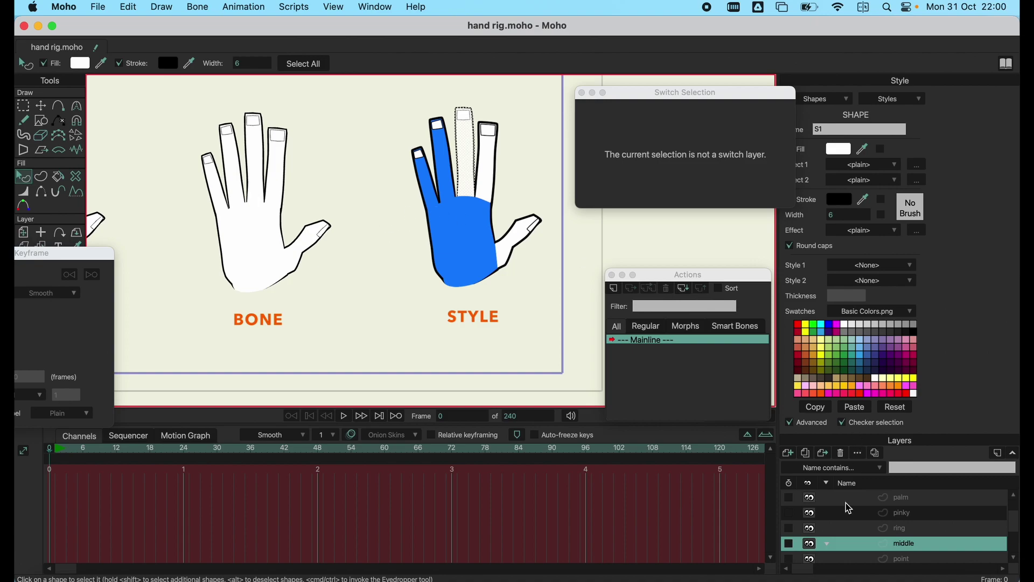
Collapse and select the style hand switch layer, and pan to bring the SWITCH hand into view.
scroll(905, 517, "up", 3)
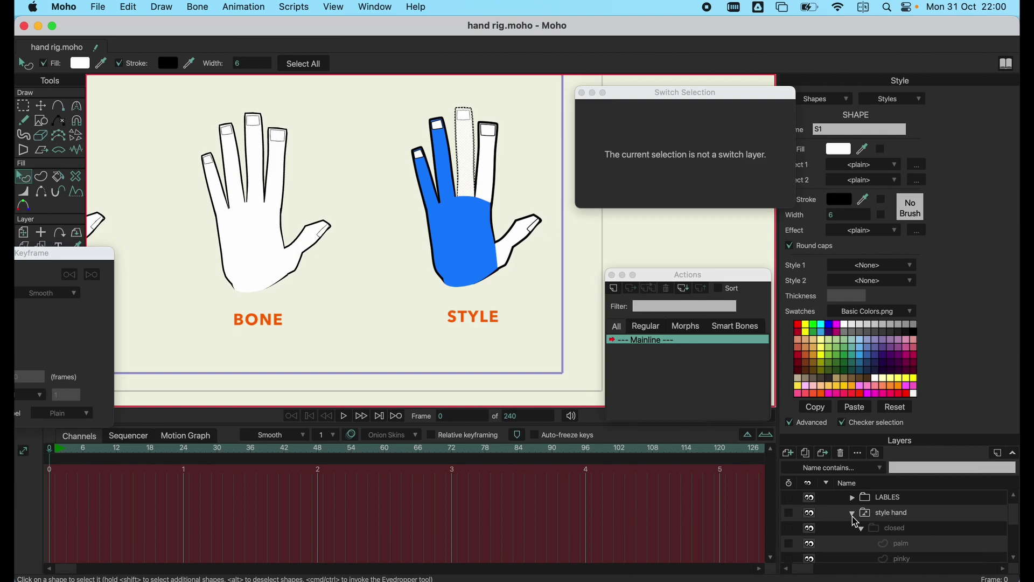
left_click(855, 517)
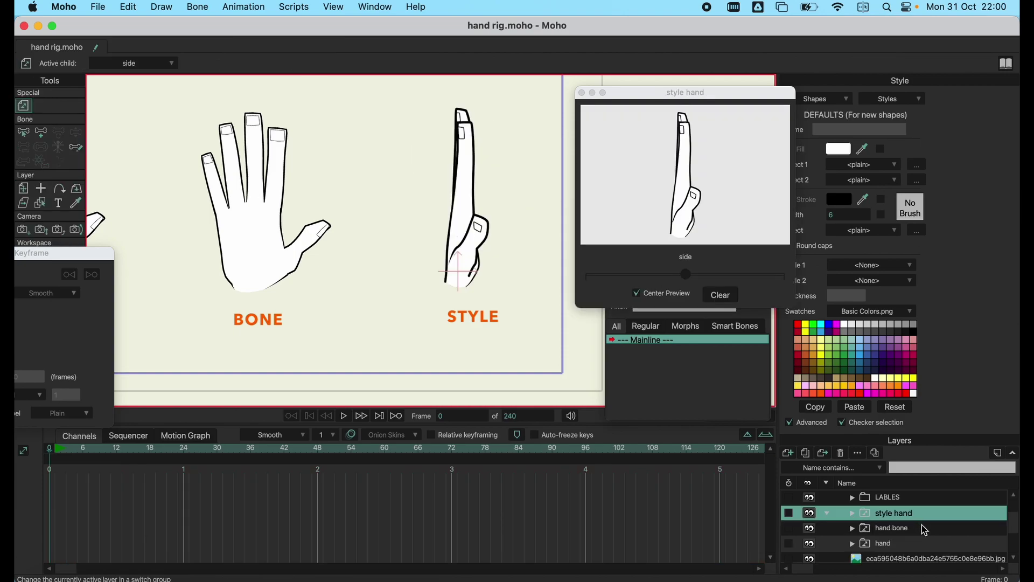
scroll(867, 508, "up", 1)
scroll(327, 268, "down", 3)
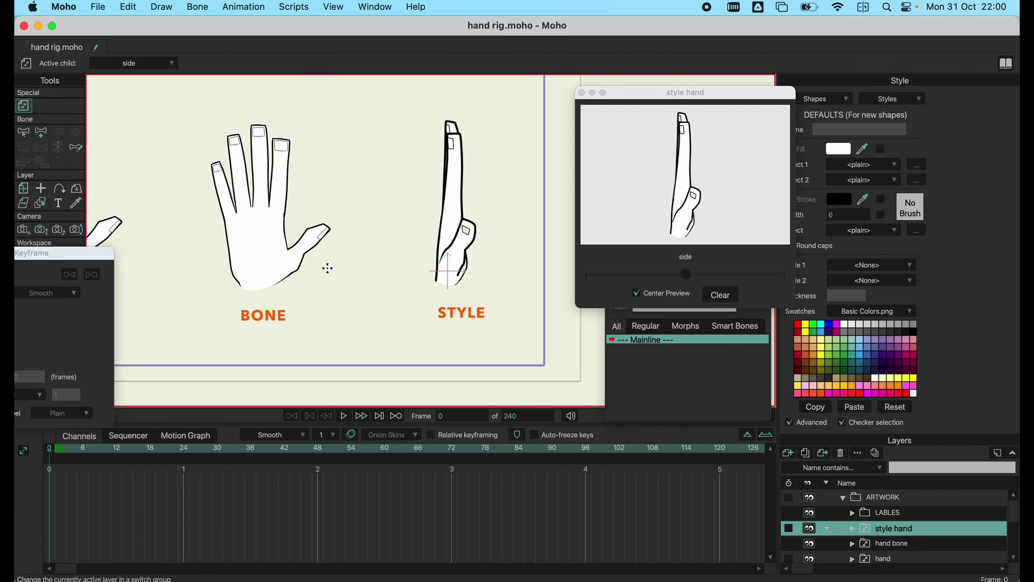
left_click_drag(235, 223, 325, 221)
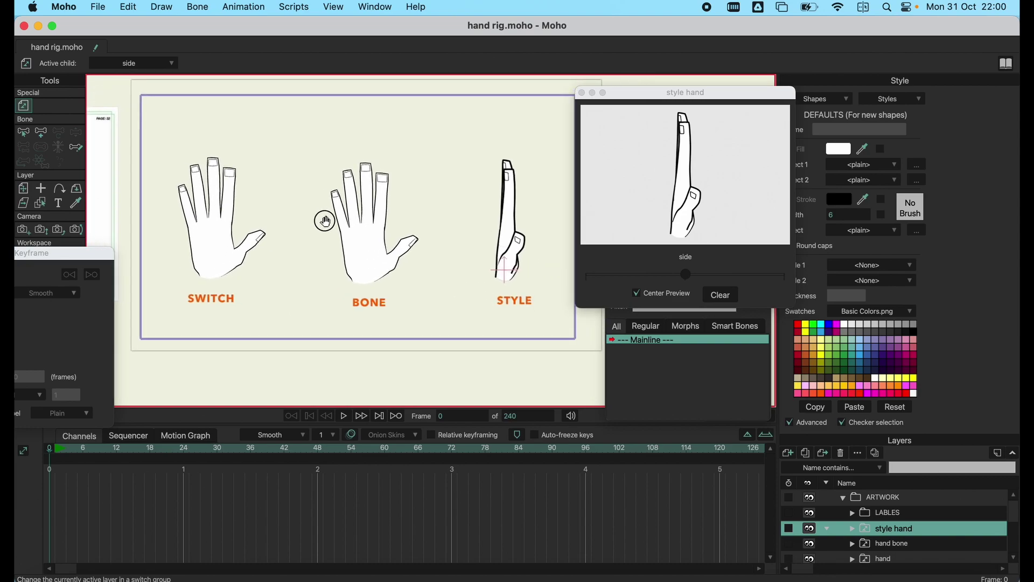